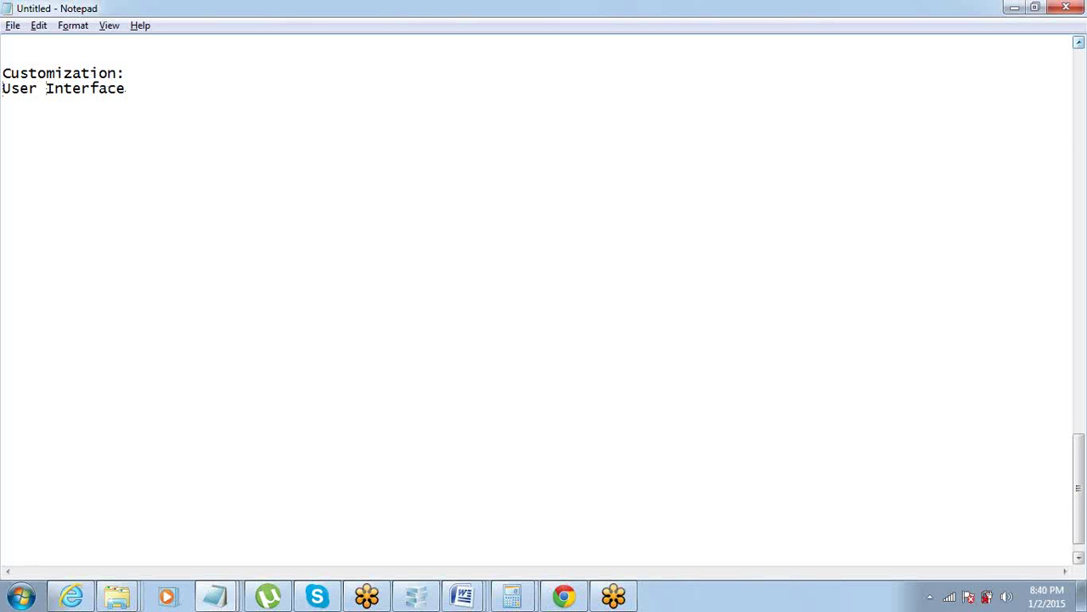
# Separate the "User Interface" line from the "Customization:" heading with a blank line and add a trailing dash to it.
pyautogui.press('Return')
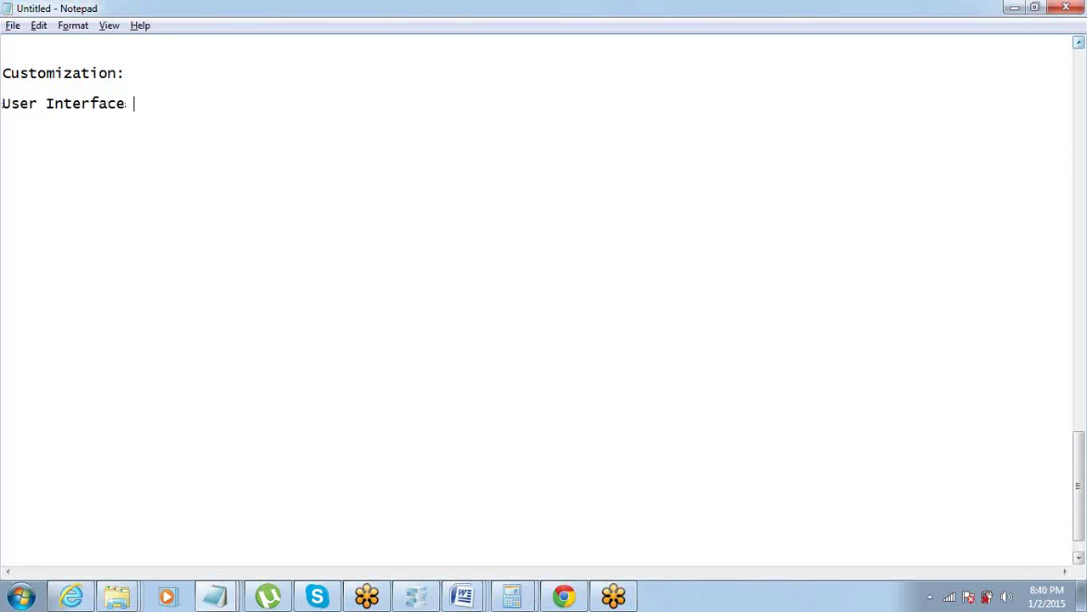
pyautogui.write('-')
pyautogui.press('Return')
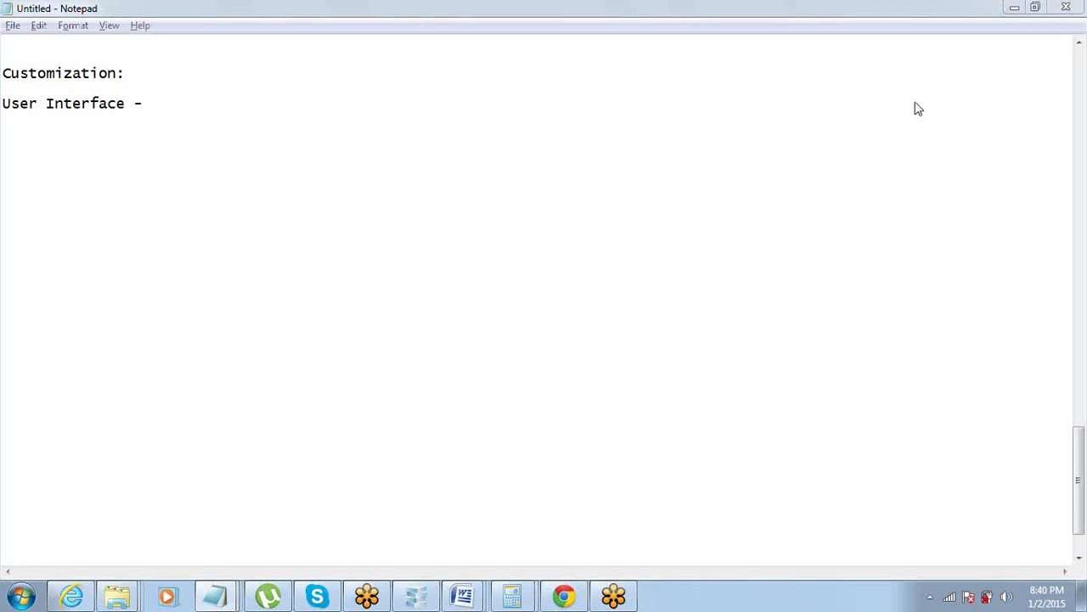
# Switch to Salesforce in Chrome and open the Burlington Textiles Corp of America account to view its Account Detail section.
pyautogui.moveTo(563, 587)
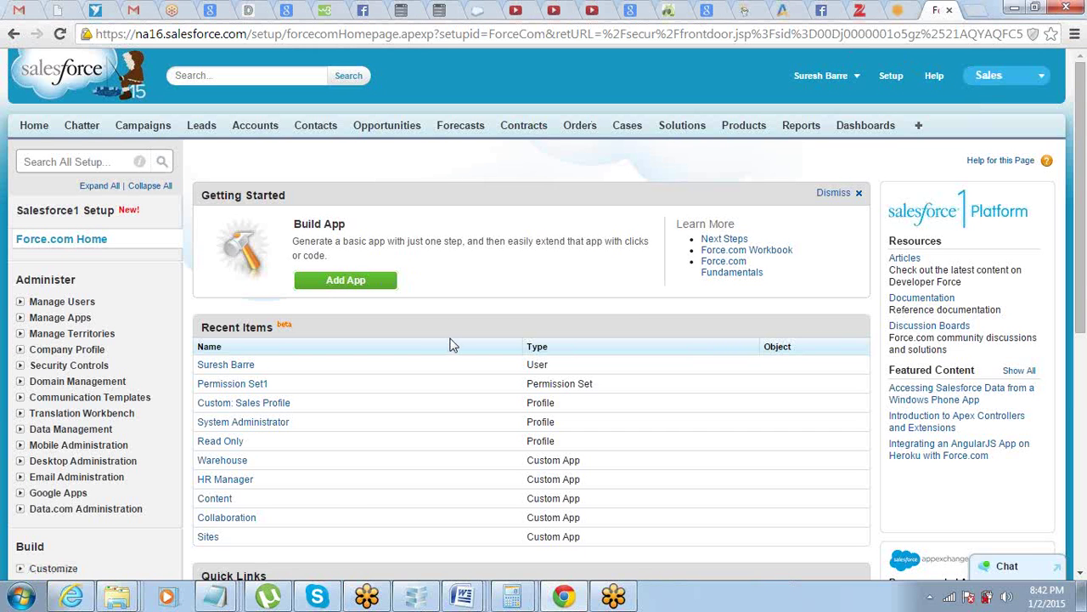
pyautogui.scroll(-6, 452, 344)
pyautogui.scroll(6, 450, 344)
pyautogui.click(240, 135)
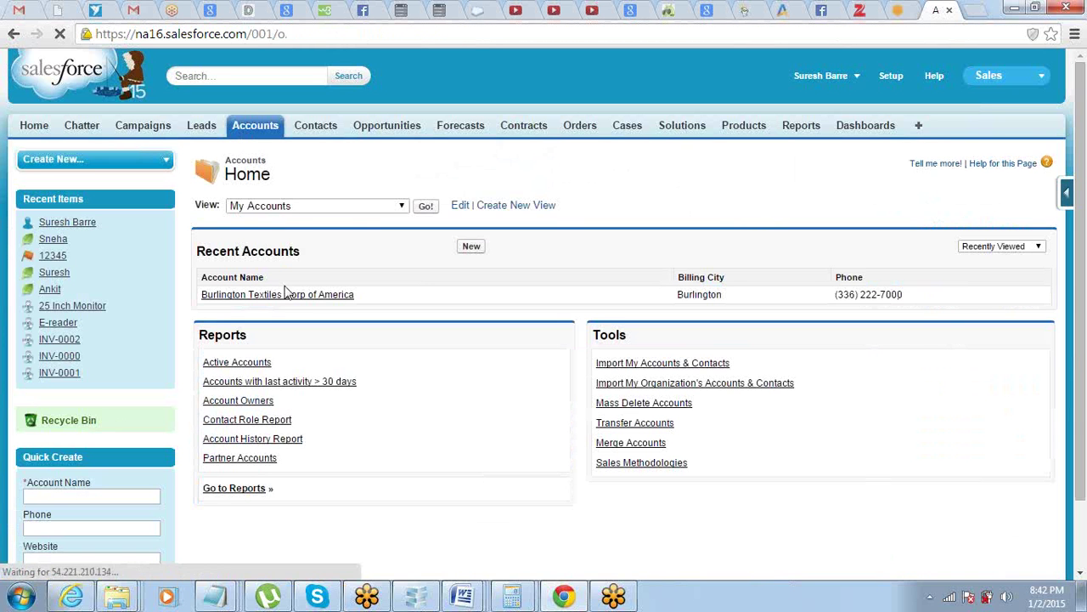
pyautogui.click(296, 296)
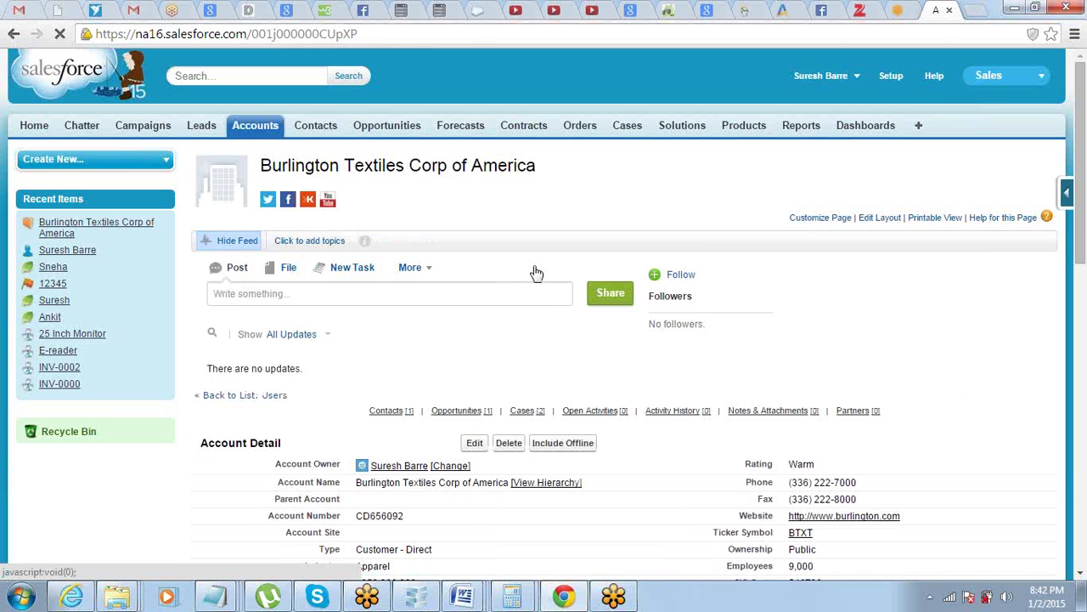
pyautogui.scroll(-2, 535, 272)
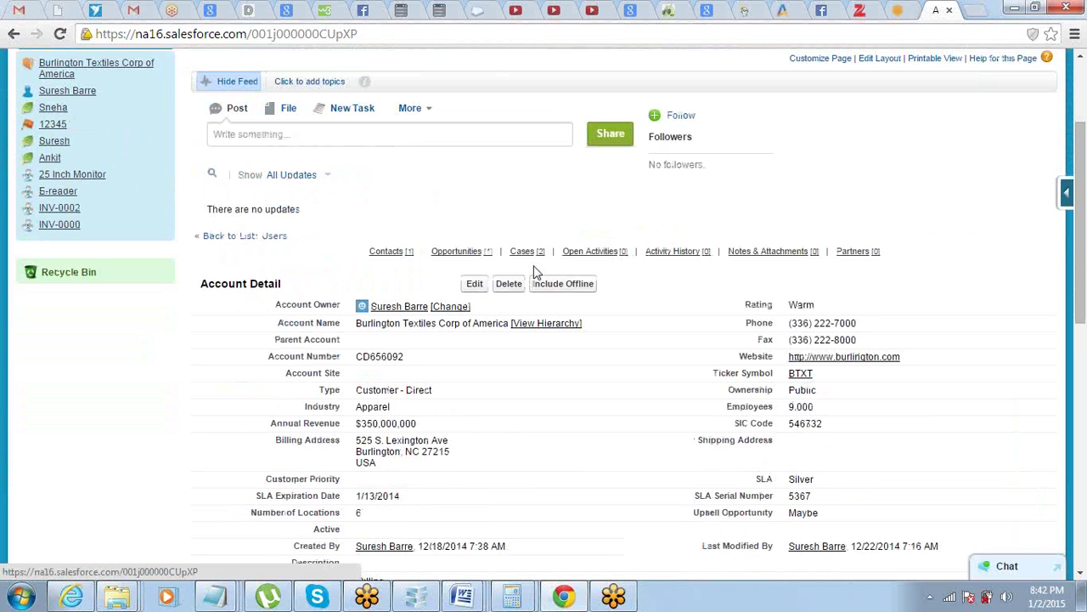
pyautogui.scroll(-1, 536, 272)
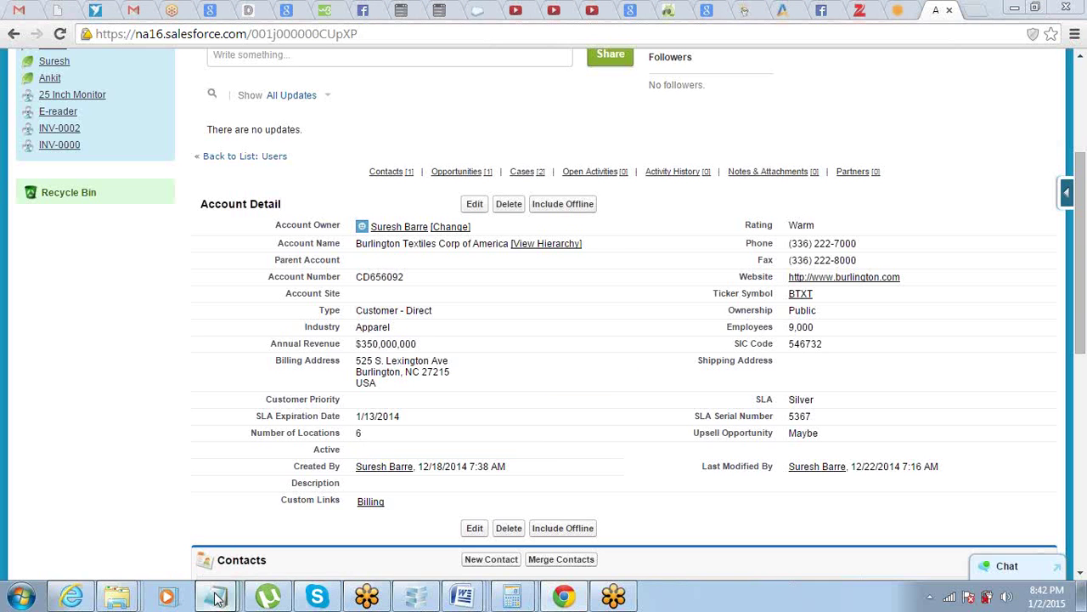
# Switch to Notepad and add the heading "Page Layouts -" with the indented line "Set the Fields placement" beneath it.
pyautogui.moveTo(217, 599)
pyautogui.click(107, 539)
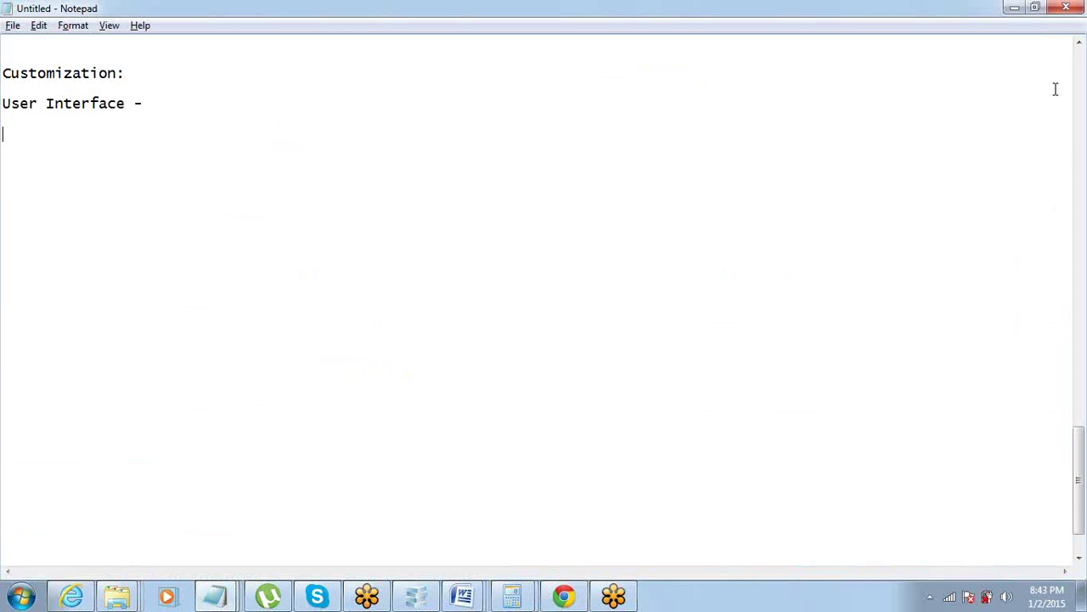
pyautogui.press('BackSpace')
pyautogui.write('Page Layout')
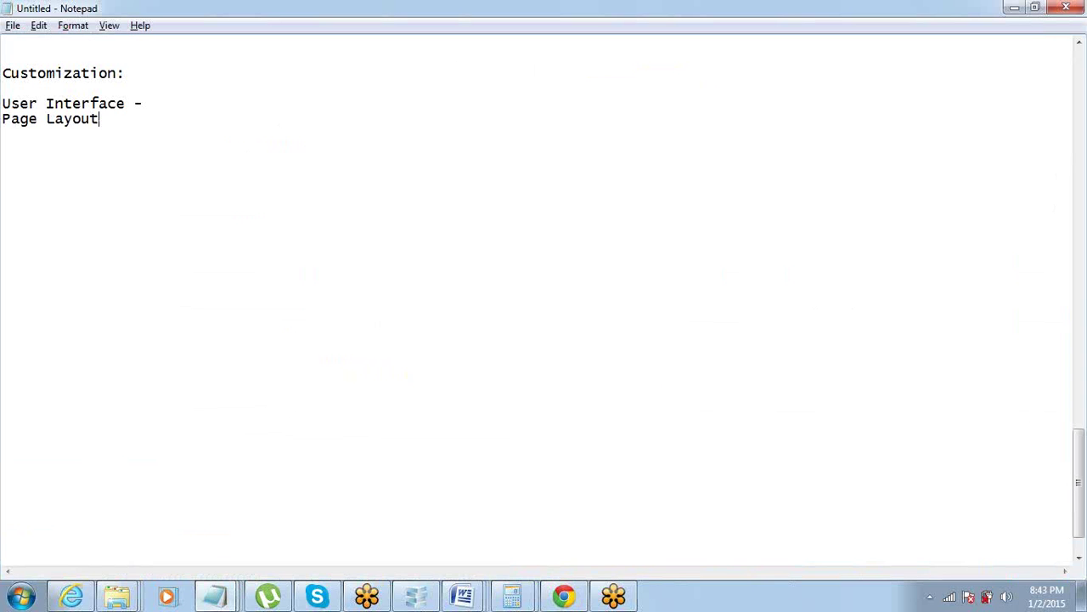
pyautogui.write('s -')
pyautogui.press('Return')
pyautogui.press('Tab')
pyautogui.write('Set the Field')
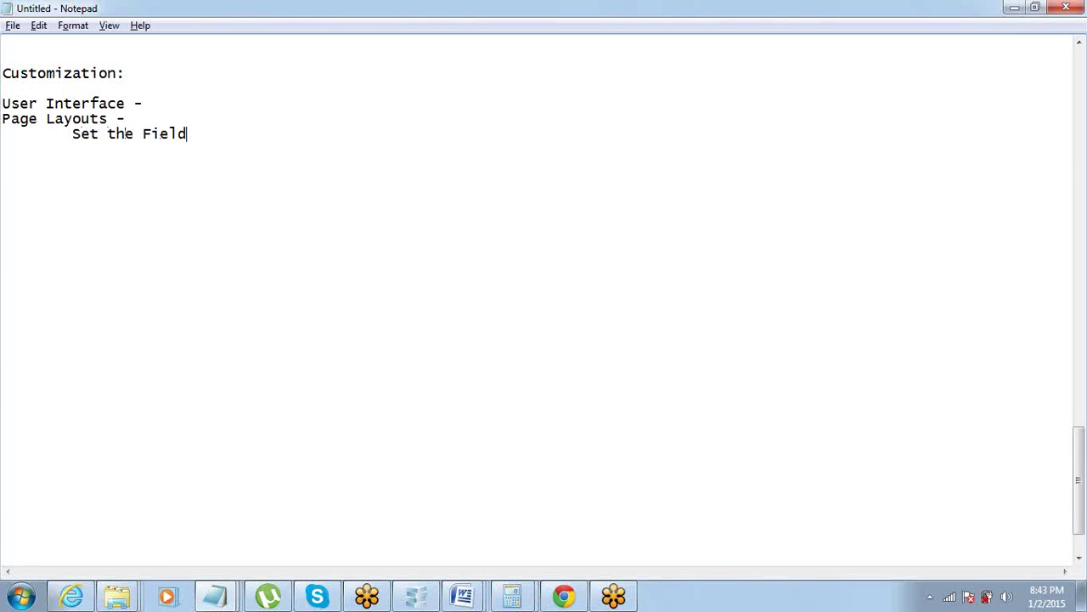
pyautogui.write('s placement')
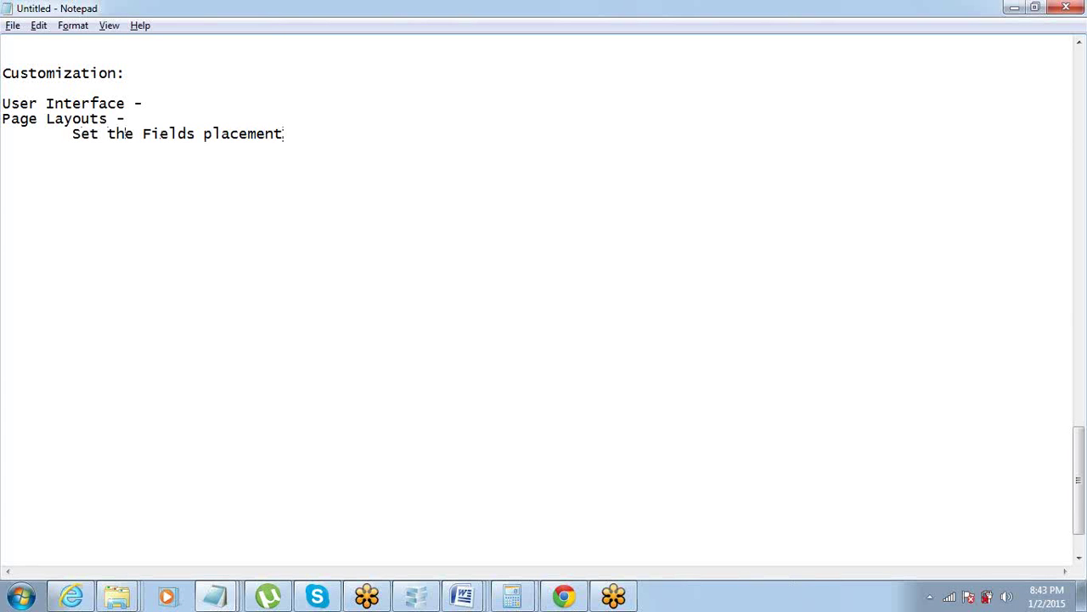
# Add the indented line "Make fields required" under the fields placement line.
pyautogui.press('Return')
pyautogui.press('Tab')
pyautogui.write('Make fields ')
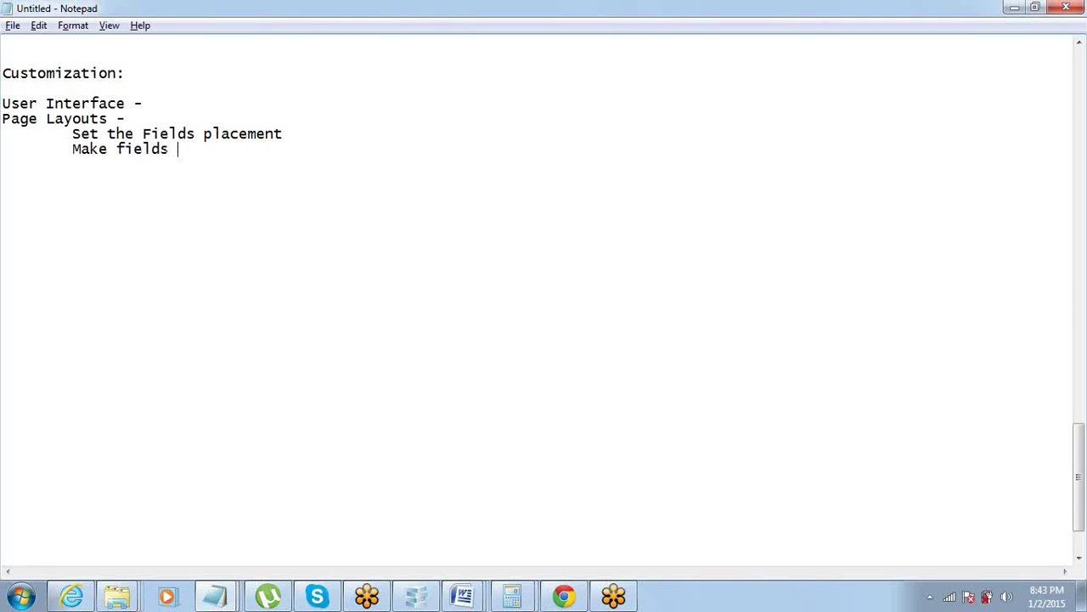
pyautogui.write('required')
pyautogui.press('Return')
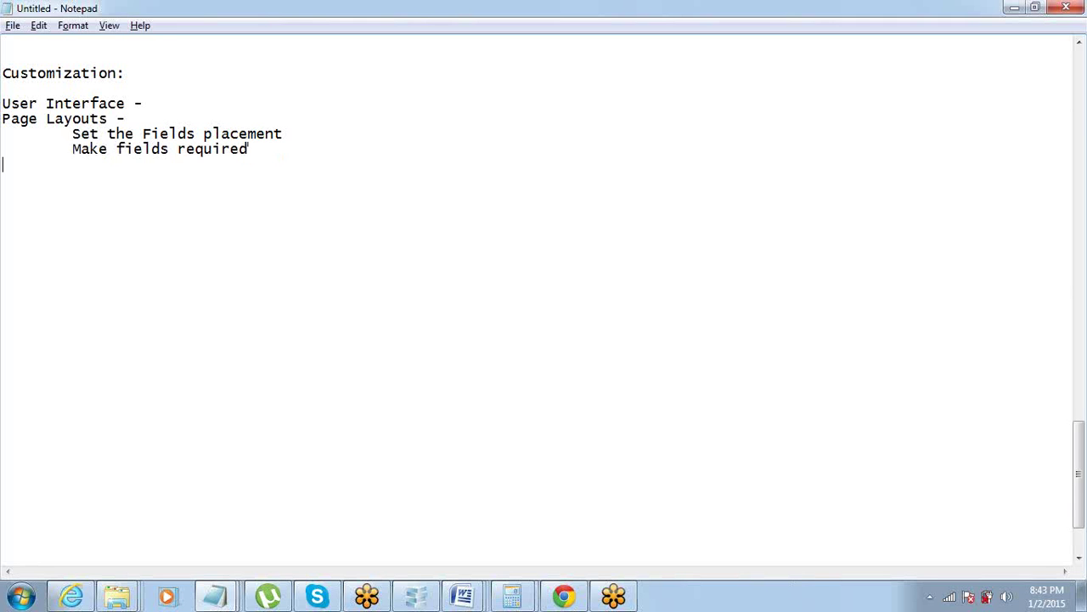
# Add the indented line "Make fields invisible (not delete)" to the page layout notes.
pyautogui.press('Tab')
pyautogui.write('Make fields inv')
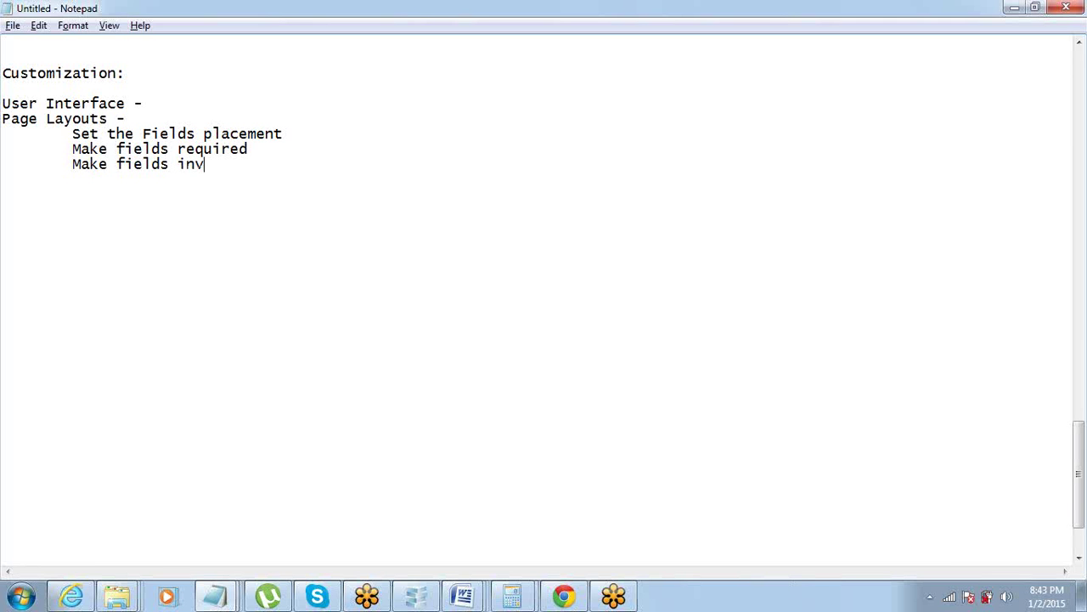
pyautogui.write('isible')
pyautogui.hotkey('ctrl', 'shift', 'Left')
pyautogui.hotkey('ctrl', 'shift', 'Left')
pyautogui.hotkey('ctrl', 'shift', 'Left')
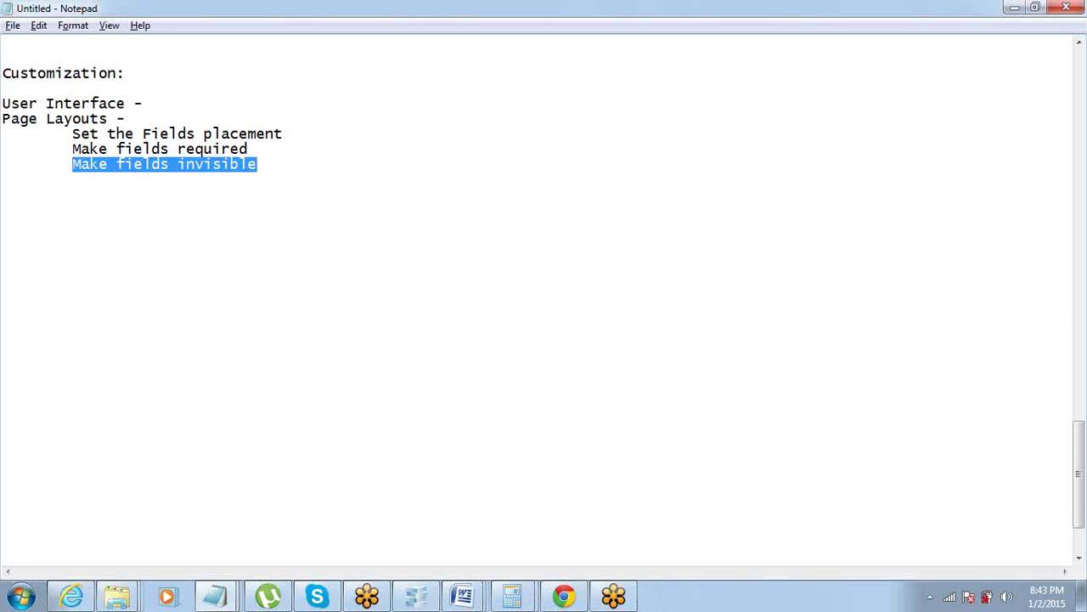
pyautogui.click(257, 164)
pyautogui.write('(not')
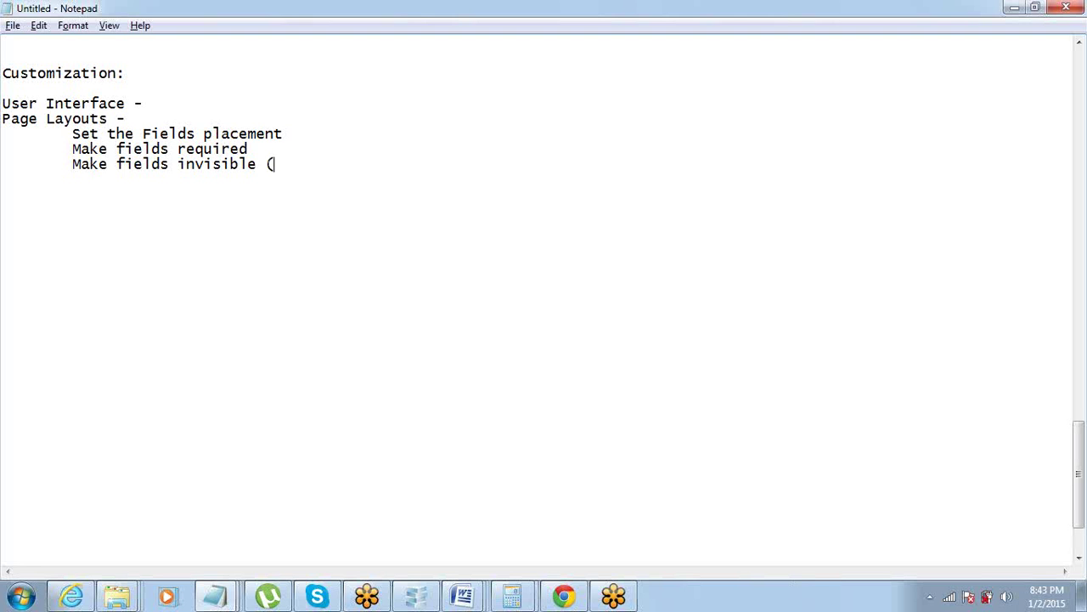
pyautogui.write('lete)')
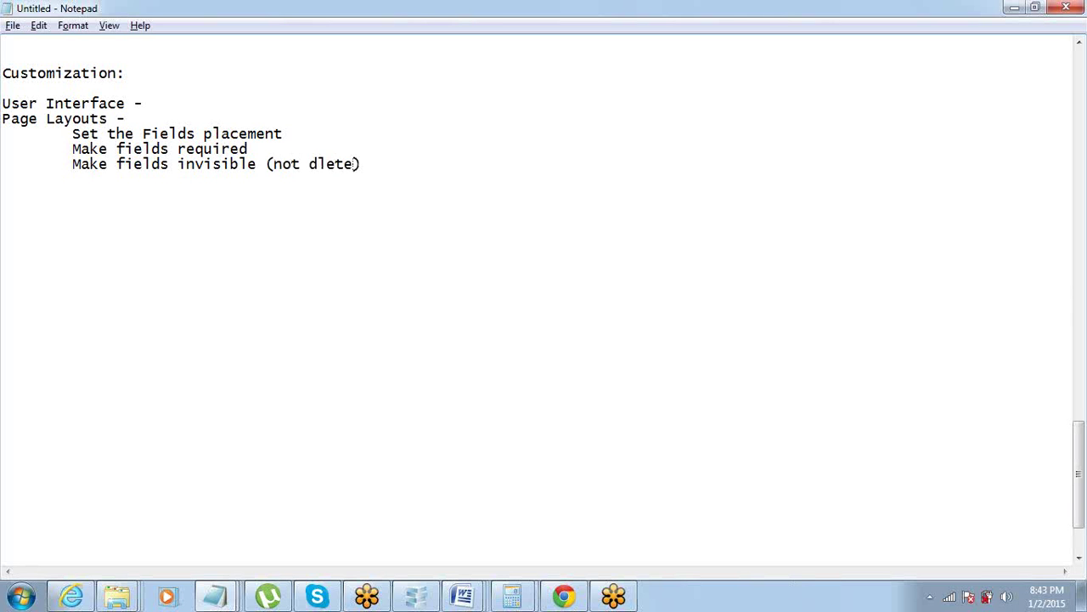
pyautogui.click(318, 164)
pyautogui.write('e')
# Insert the indented line "Make fields Read-Only" between the required and invisible field lines.
pyautogui.press('Up')
pyautogui.hotkey('ctrl', 'shift', 'Left')
pyautogui.hotkey('ctrl', 'shift', 'Left')
pyautogui.hotkey('ctrl', 'shift', 'Left')
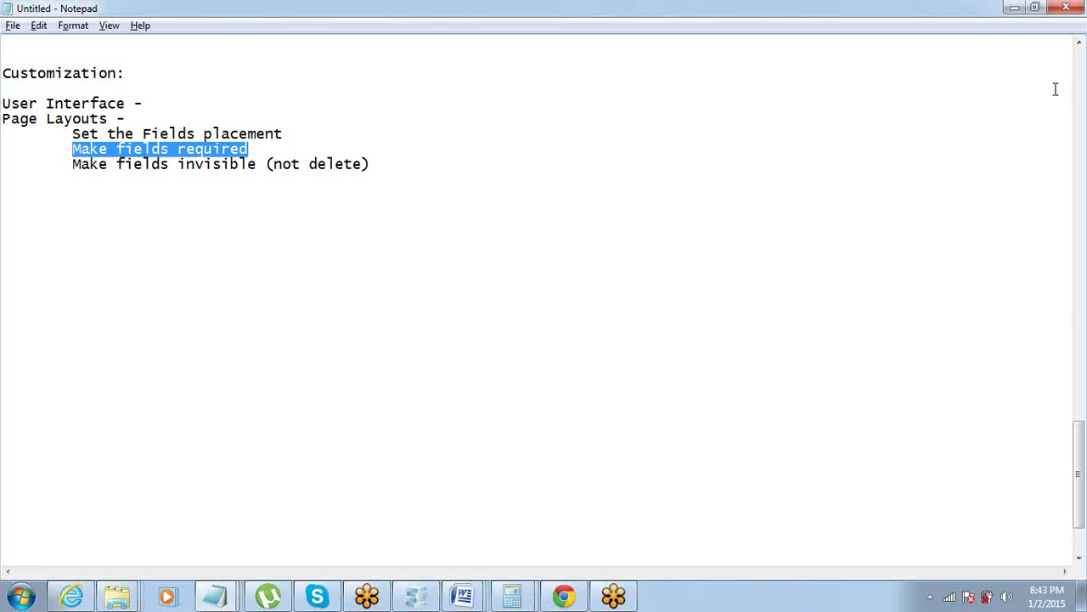
pyautogui.press('Down')
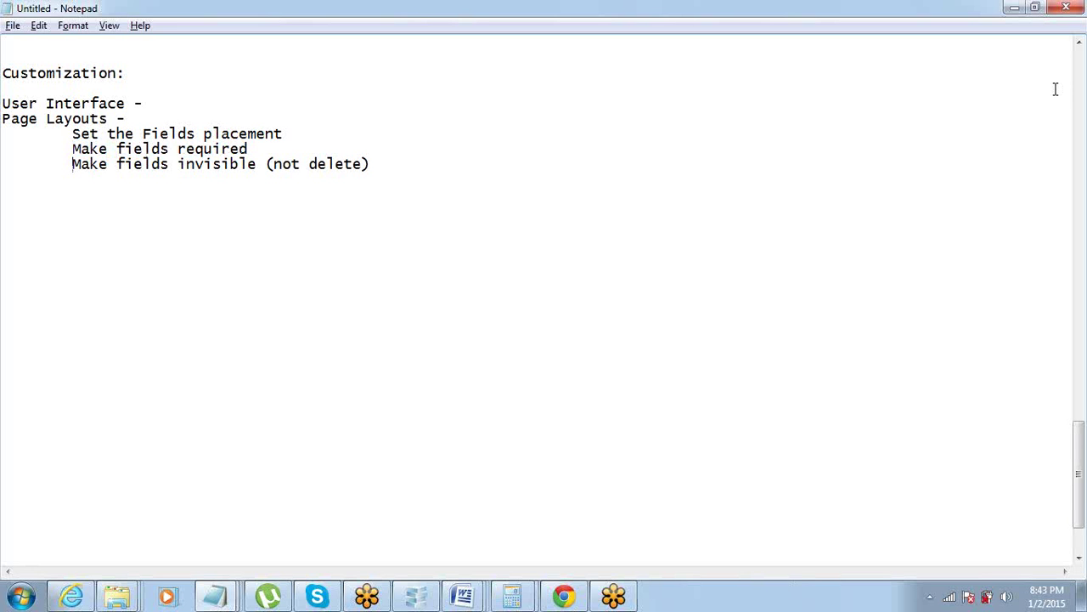
pyautogui.press('End')
pyautogui.press('Return')
pyautogui.press('Up')
pyautogui.press('Return')
pyautogui.press('Up')
pyautogui.press('Tab')
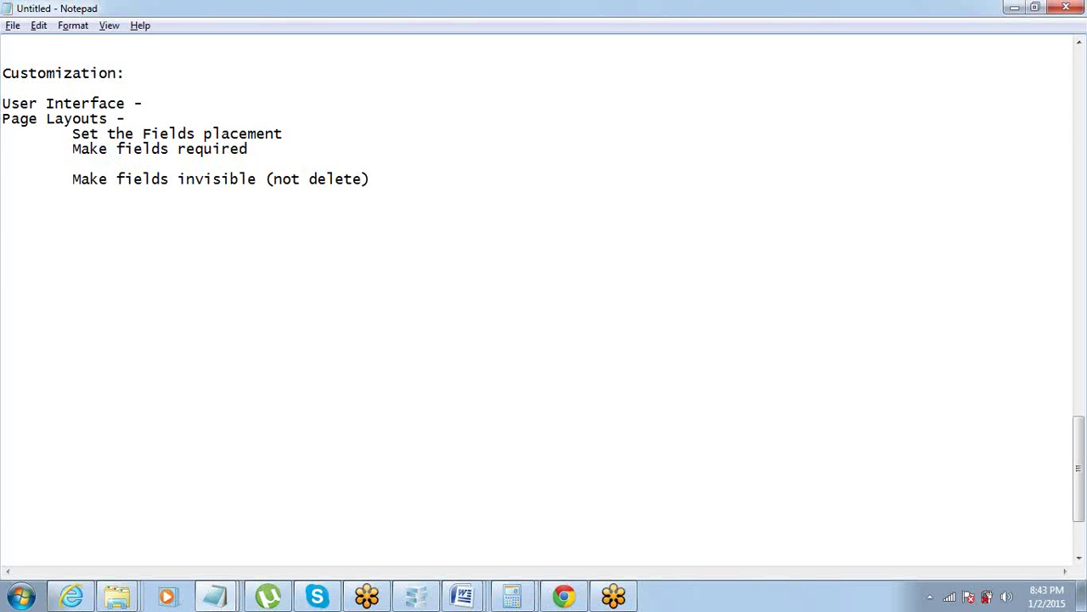
pyautogui.write('Make fields ')
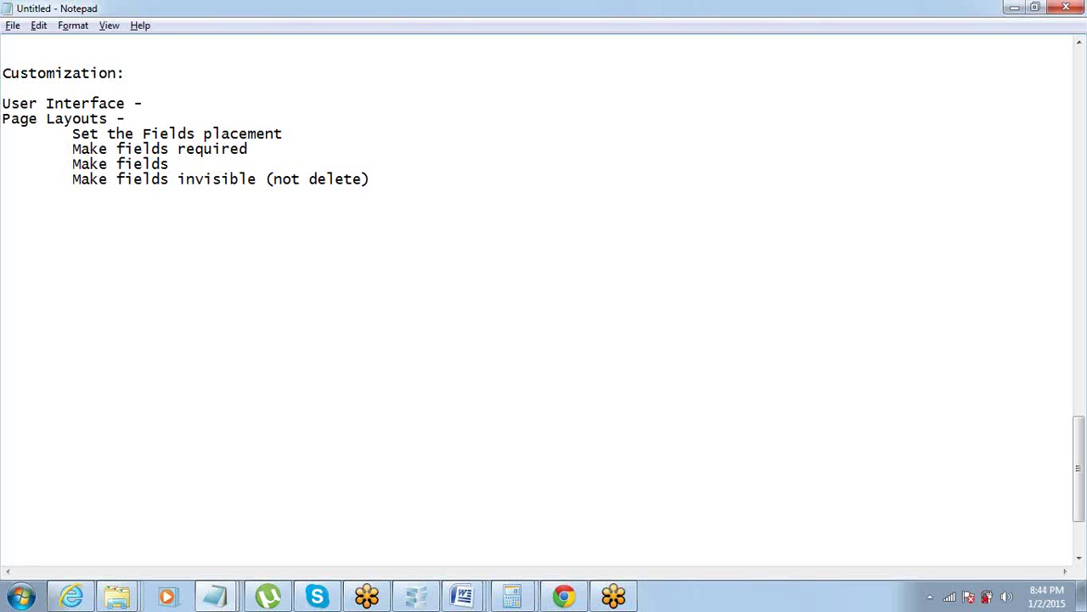
pyautogui.write('Read-Only')
# Add the indented line "Make the related Lists Visible/ Invisible" at the end of the page layout notes.
pyautogui.hotkey('ctrl', 'End')
pyautogui.press('Return')
pyautogui.press('Tab')
pyautogui.write('Mak')
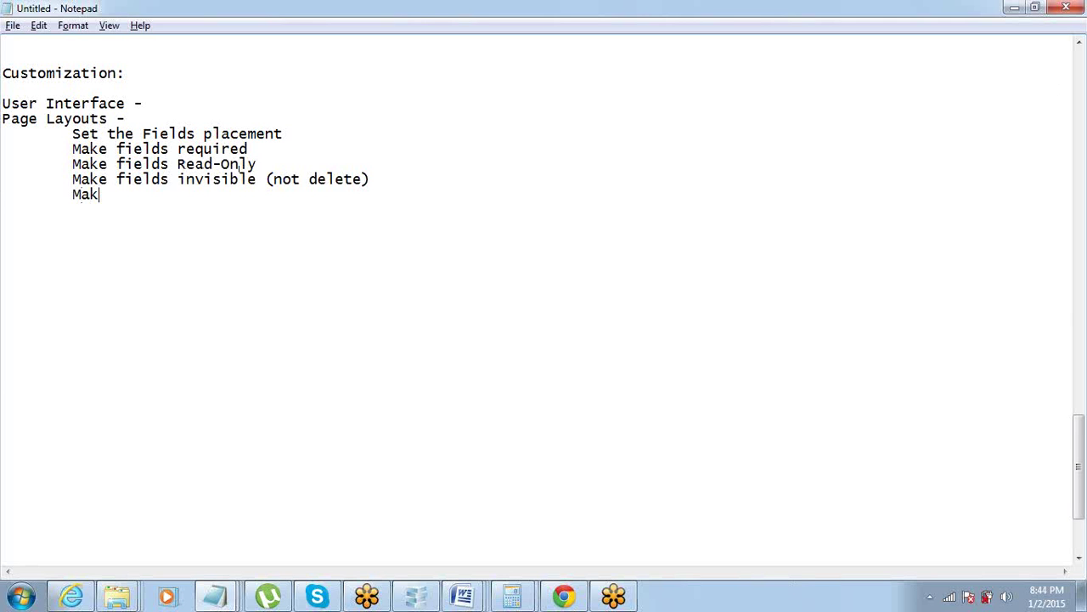
pyautogui.write('e the related')
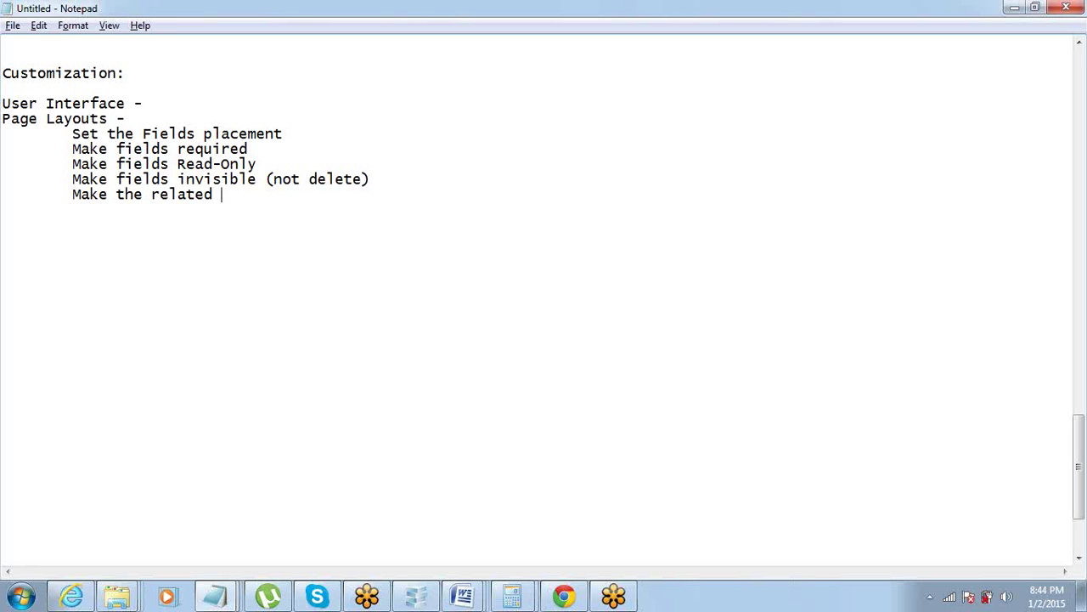
pyautogui.write(' Lists Visible/ Invisible')
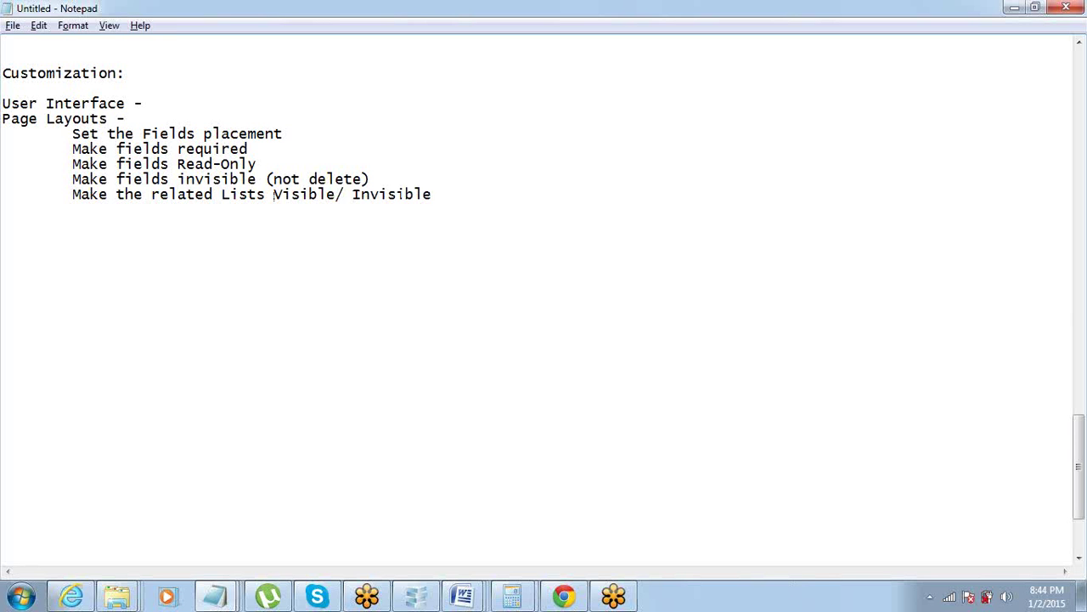
# Append "- List of Child records" to the related lists line.
pyautogui.moveTo(274, 194); pyautogui.dragTo(152, 194)
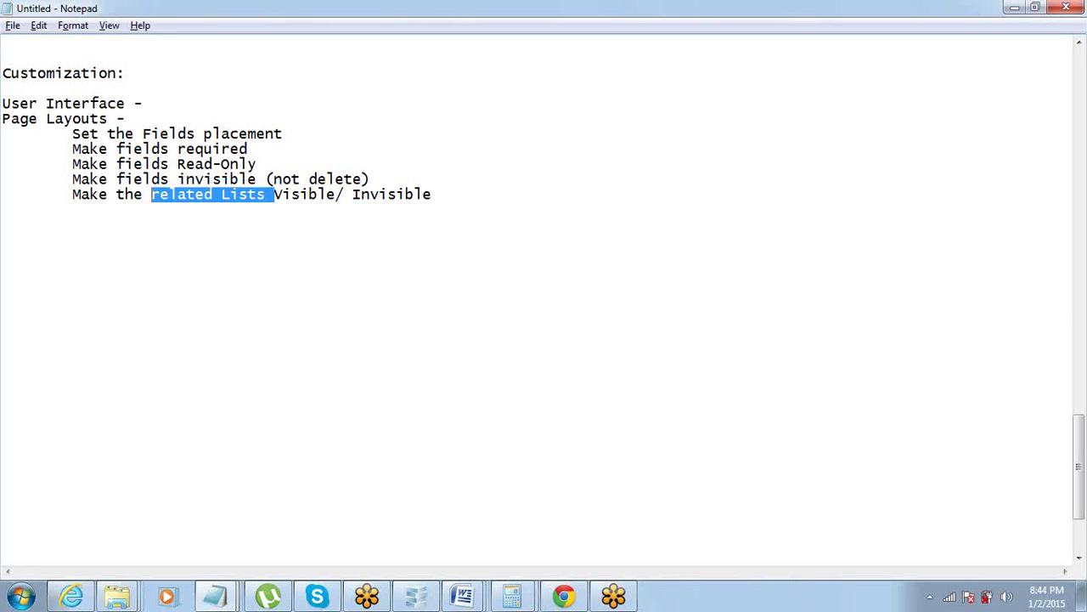
pyautogui.click(432, 194)
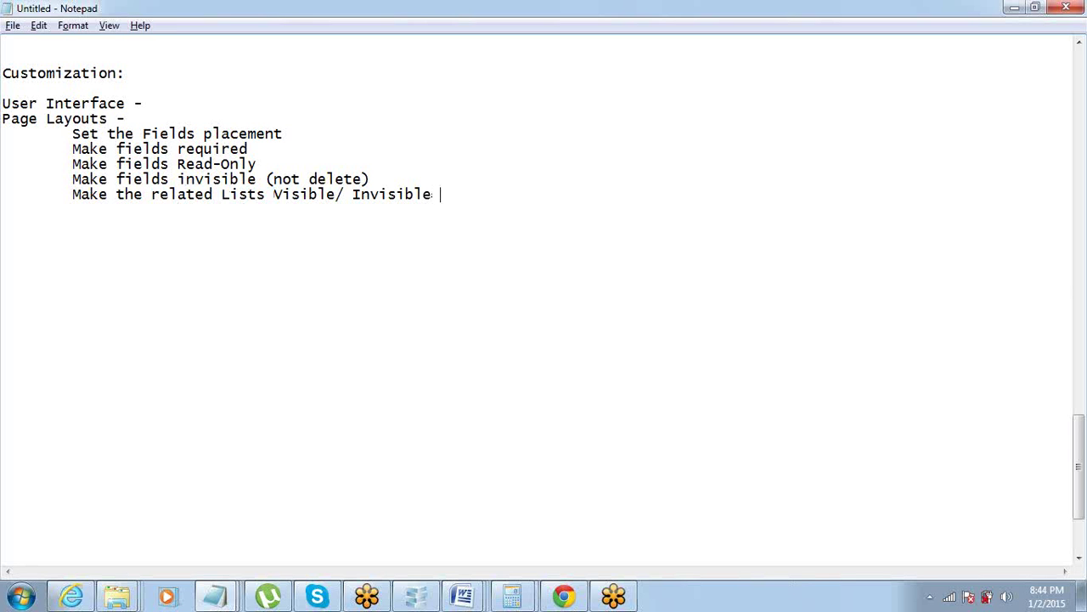
pyautogui.write('- List of Child r')
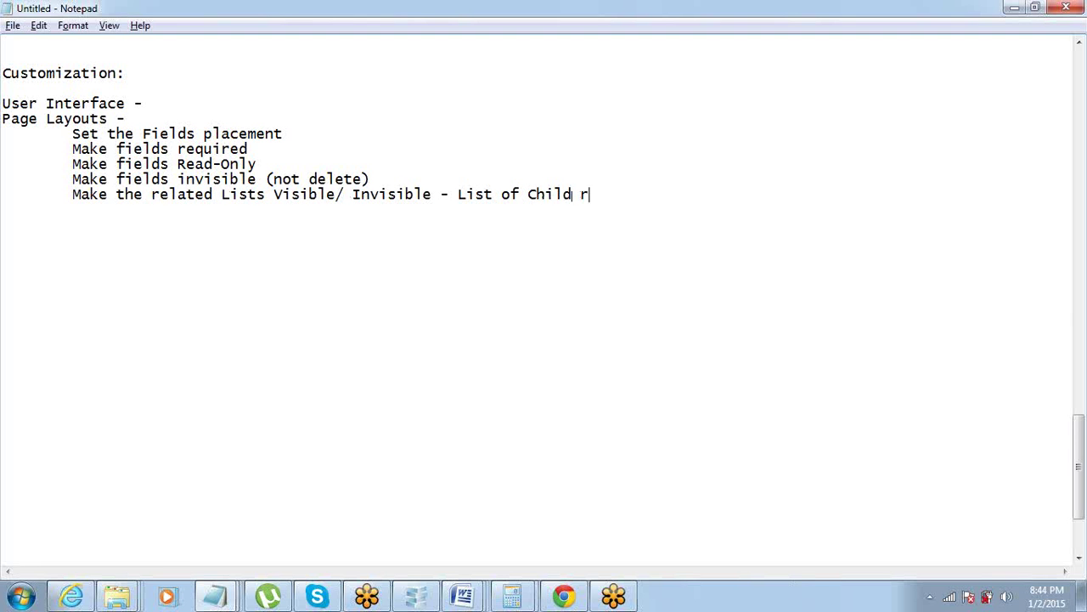
pyautogui.write('ecords')
pyautogui.press('Down')
pyautogui.press('Down')
pyautogui.press('Down')
pyautogui.press('Up')
pyautogui.press('Up')
pyautogui.press('Up')
pyautogui.press('Up')
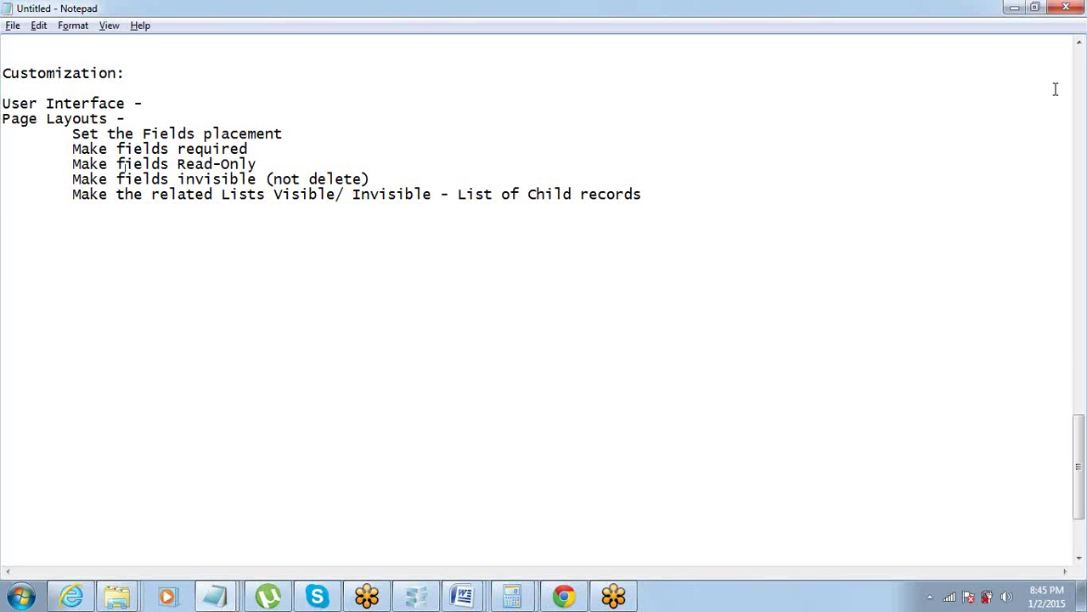
pyautogui.hotkey('alt', 'Tab')
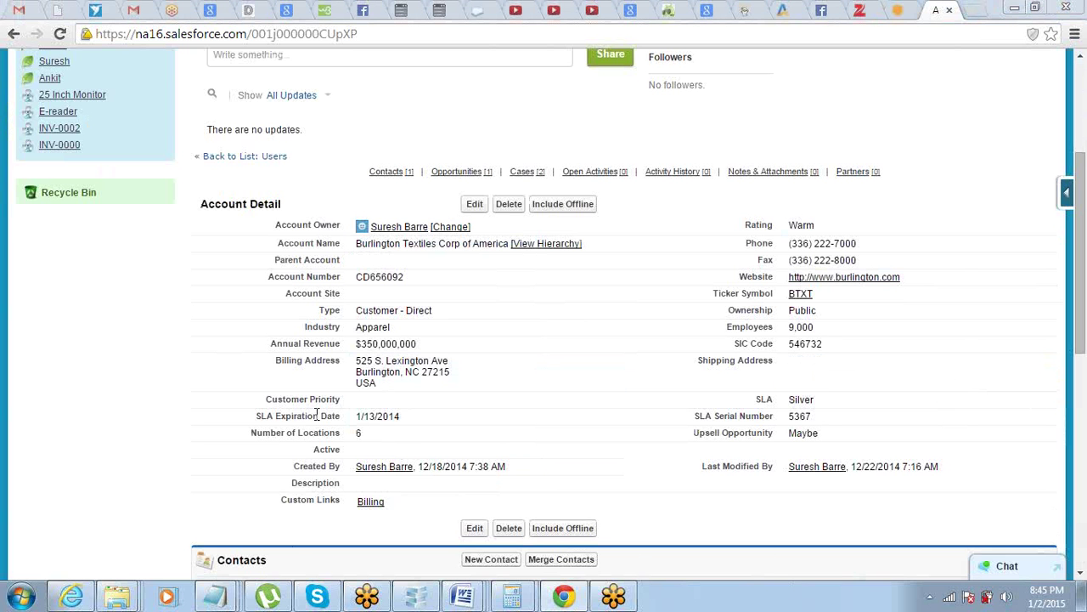
pyautogui.hotkey('alt', 'Tab')
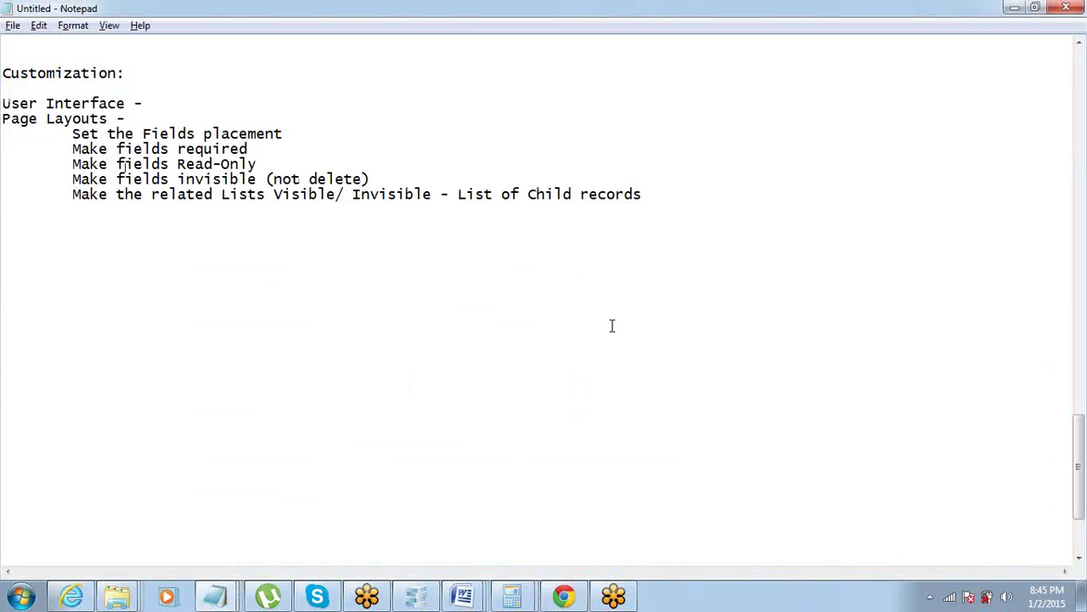
# Below the notes, leave a gap and add "Page Layouts are for Objects -" followed by "Account" and "Opportunity" on separate lines.
pyautogui.press('Return')
pyautogui.press('Return')
pyautogui.press('Return')
pyautogui.write('Page Layouts are f')
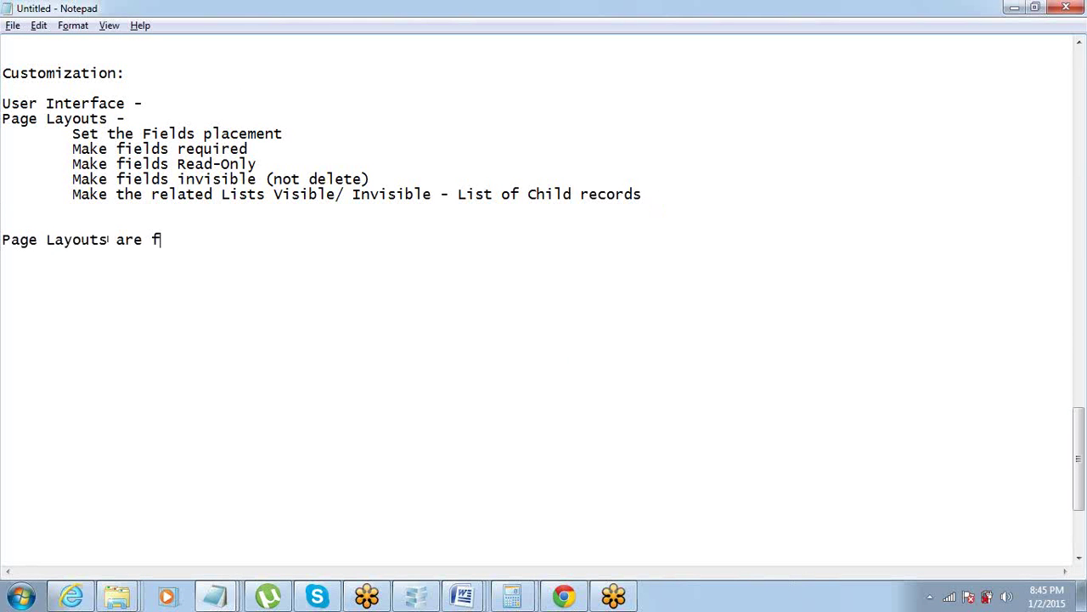
pyautogui.write('or Objects -')
pyautogui.press('Return')
pyautogui.write('Account')
pyautogui.press('Return')
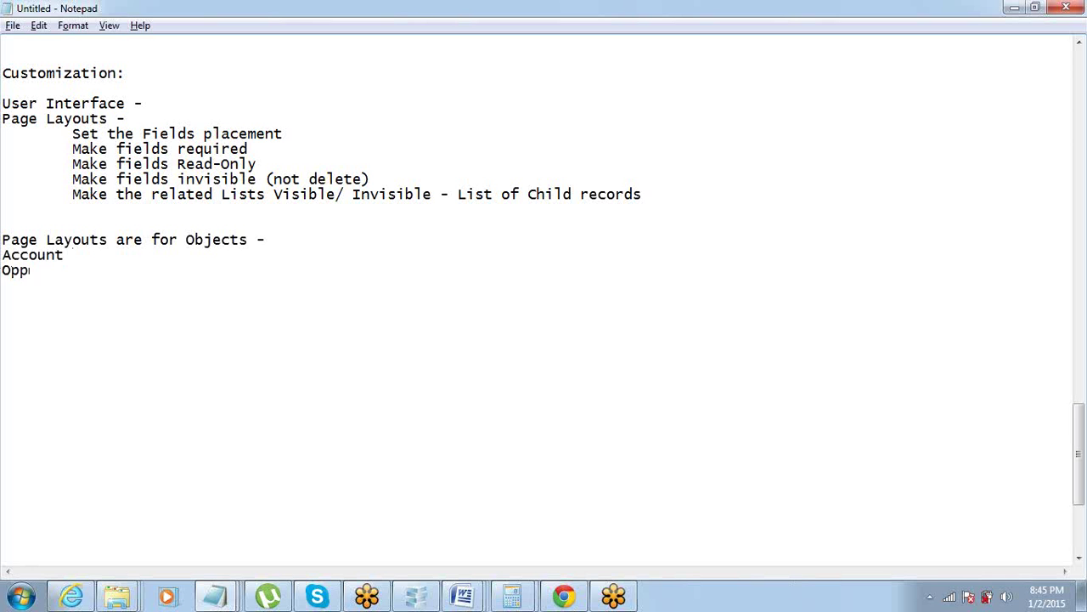
pyautogui.write('Opportunity')
# Switch to Chrome and look over the Burlington Textiles account's detail fields and related lists.
pyautogui.hotkey('alt', 'Tab')
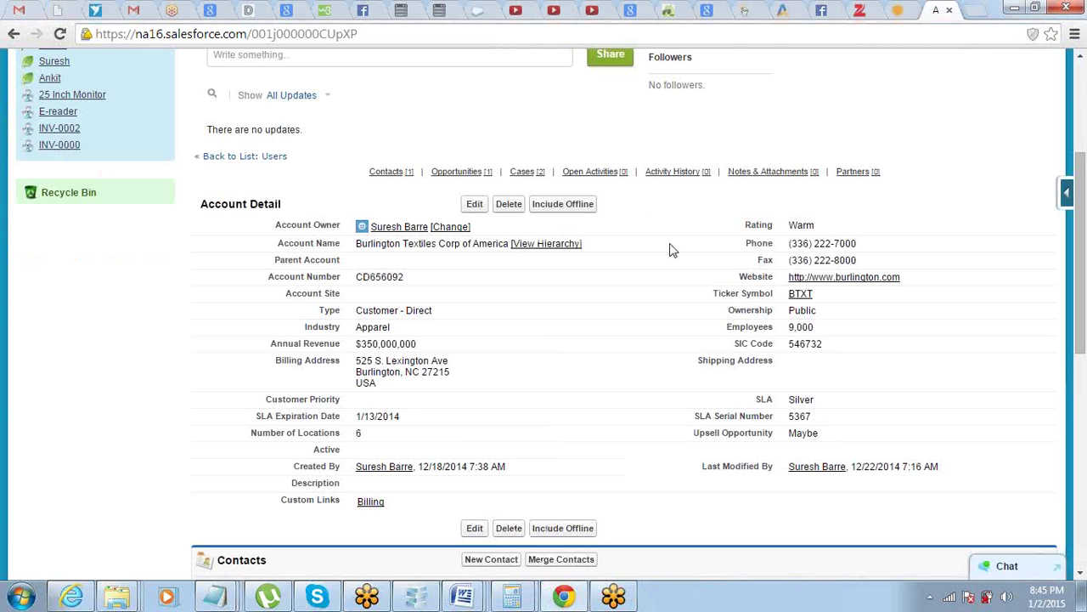
pyautogui.scroll(3, 672, 272)
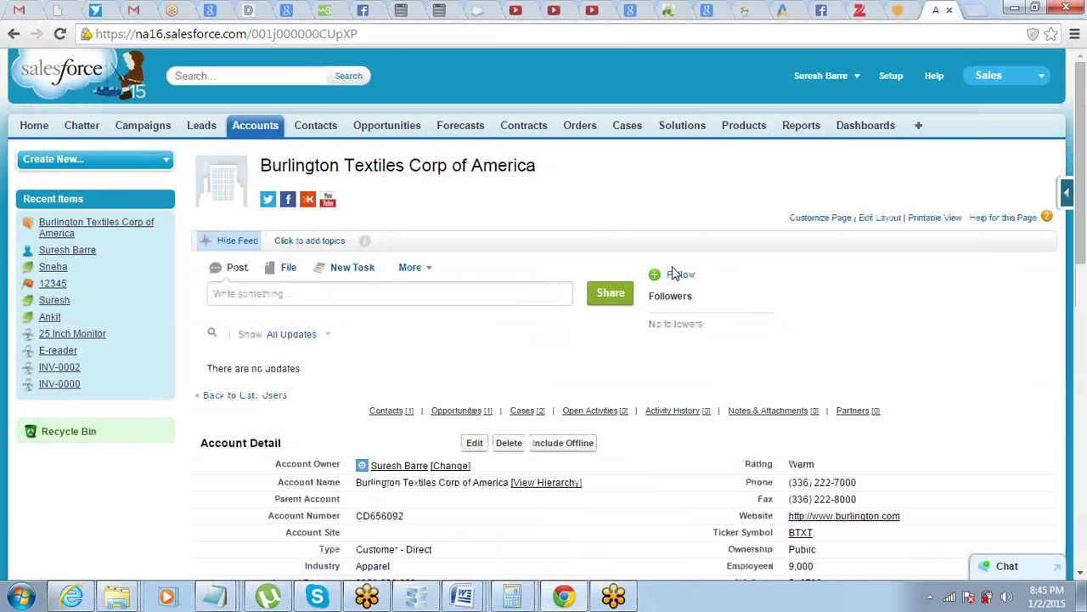
pyautogui.scroll(-4, 529, 207)
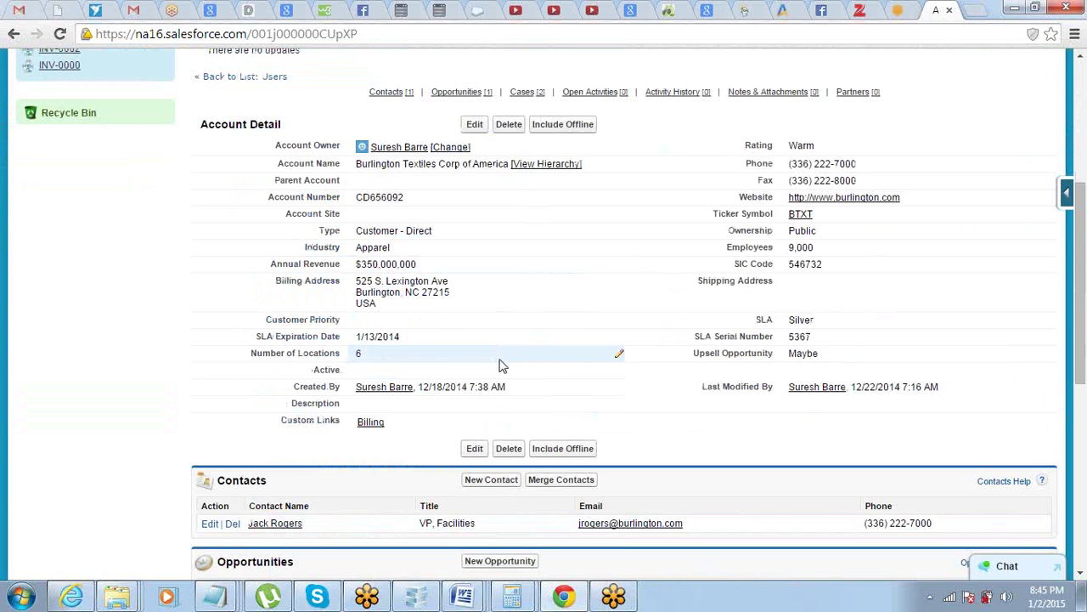
# Dismiss the Windows activation notice, enter Setup, and go to the Account page layouts under Customize.
pyautogui.scroll(4, 499, 365)
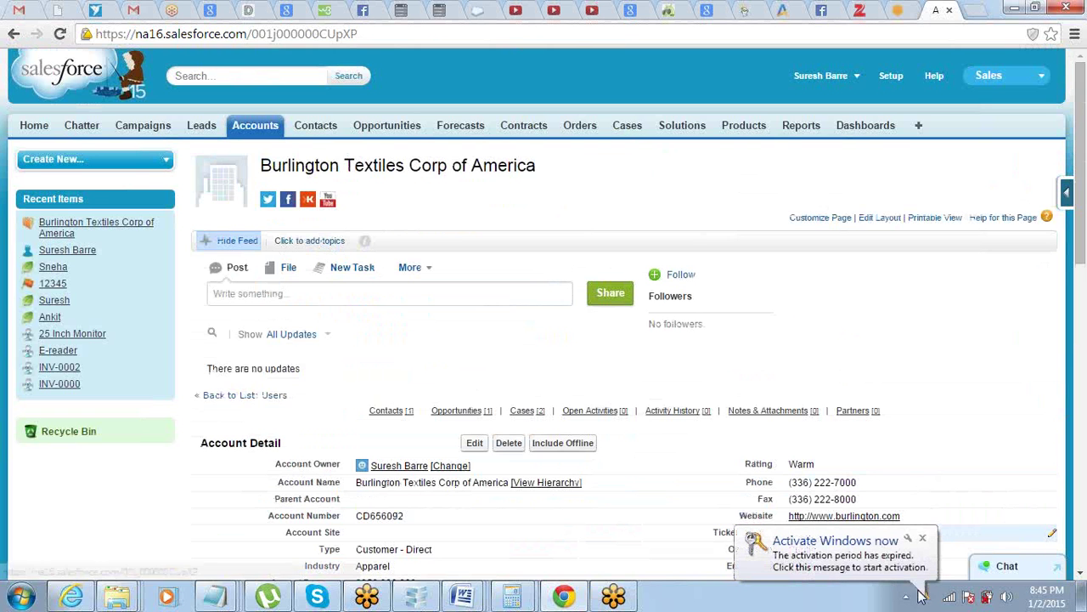
pyautogui.click(922, 538)
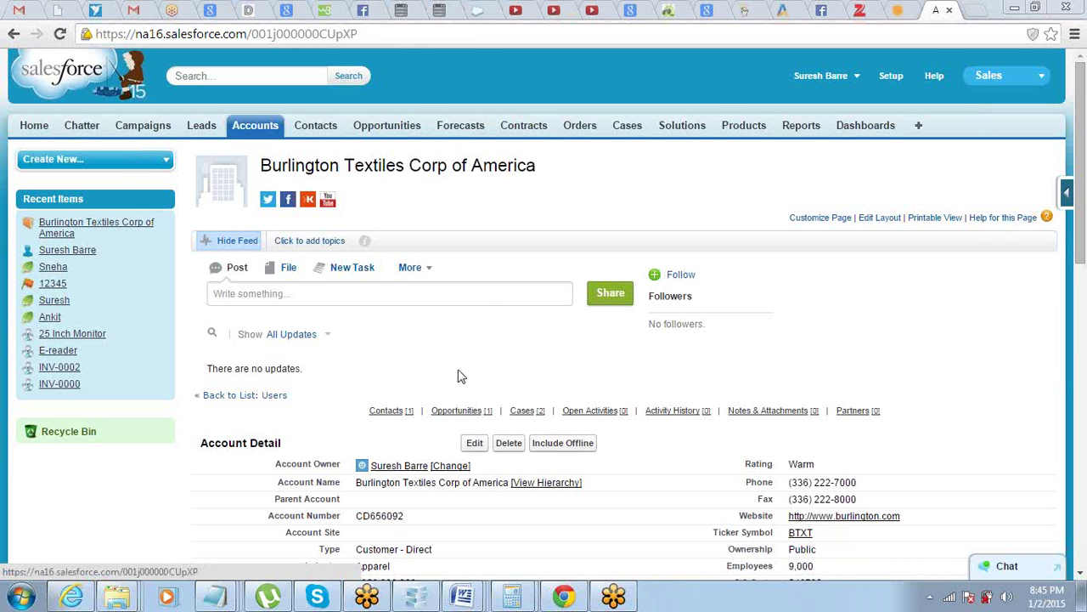
pyautogui.scroll(-3, 516, 255)
pyautogui.scroll(3, 517, 283)
pyautogui.click(883, 80)
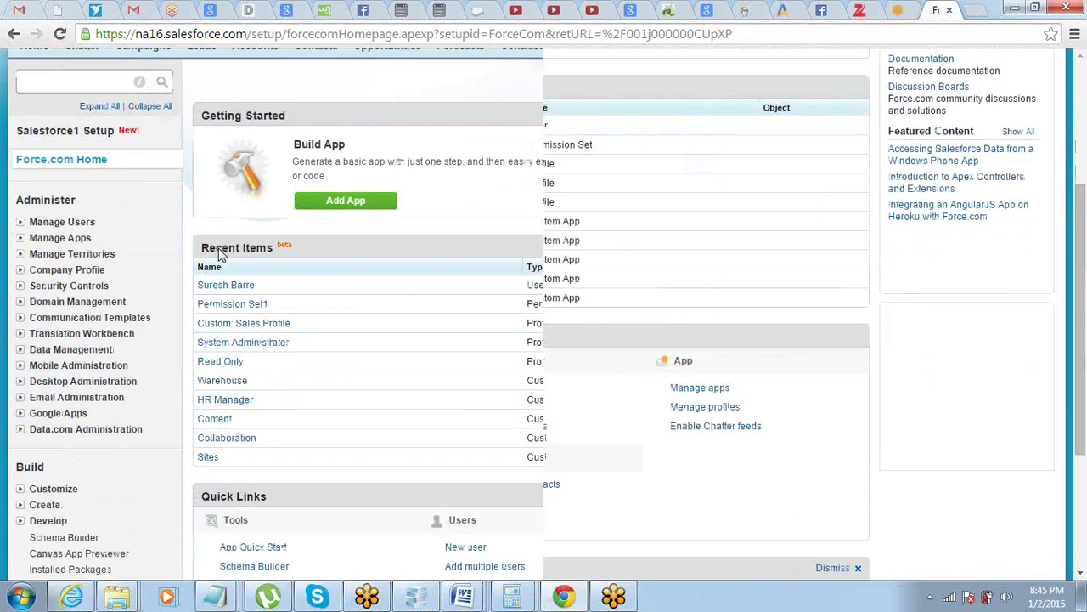
pyautogui.scroll(-3, 218, 252)
pyautogui.click(19, 249)
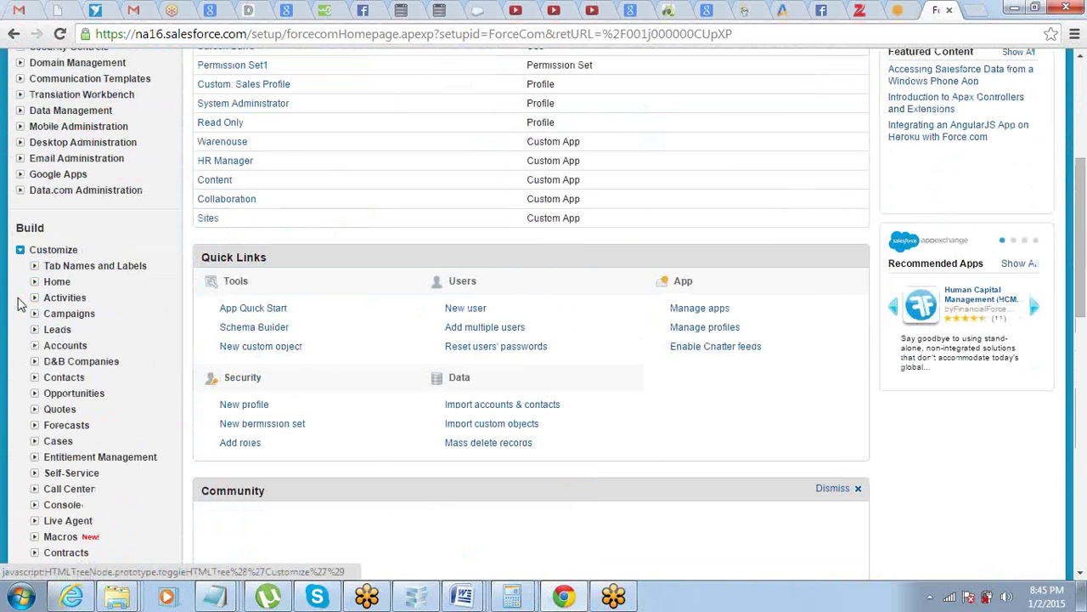
pyautogui.click(34, 346)
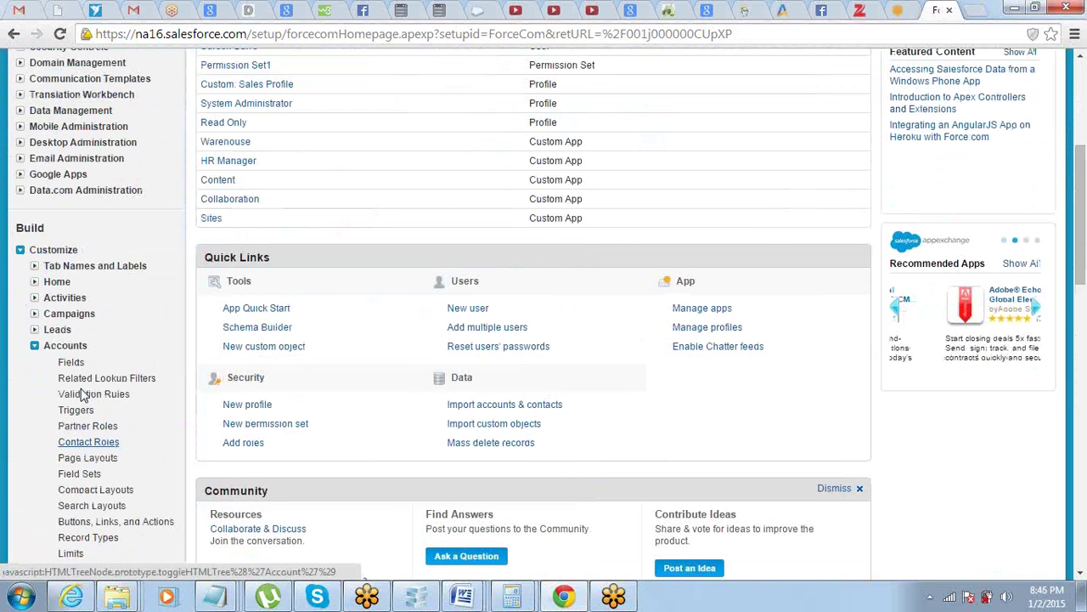
pyautogui.click(88, 458)
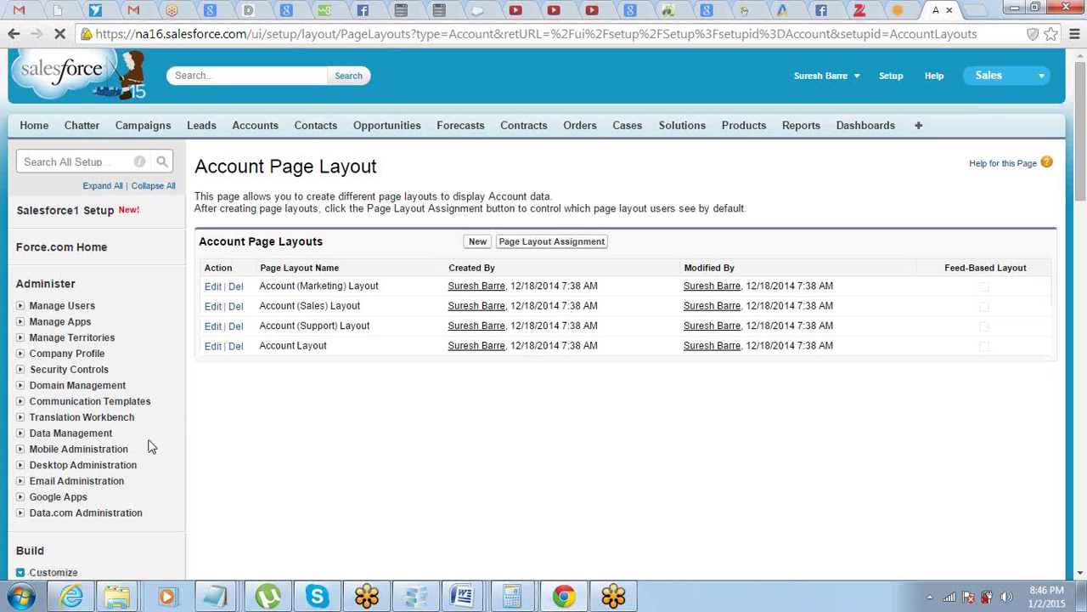
# Open Account Layout for editing, closing the Add Report Charts tip and reopening the layout from the Account page layouts list.
pyautogui.click(211, 349)
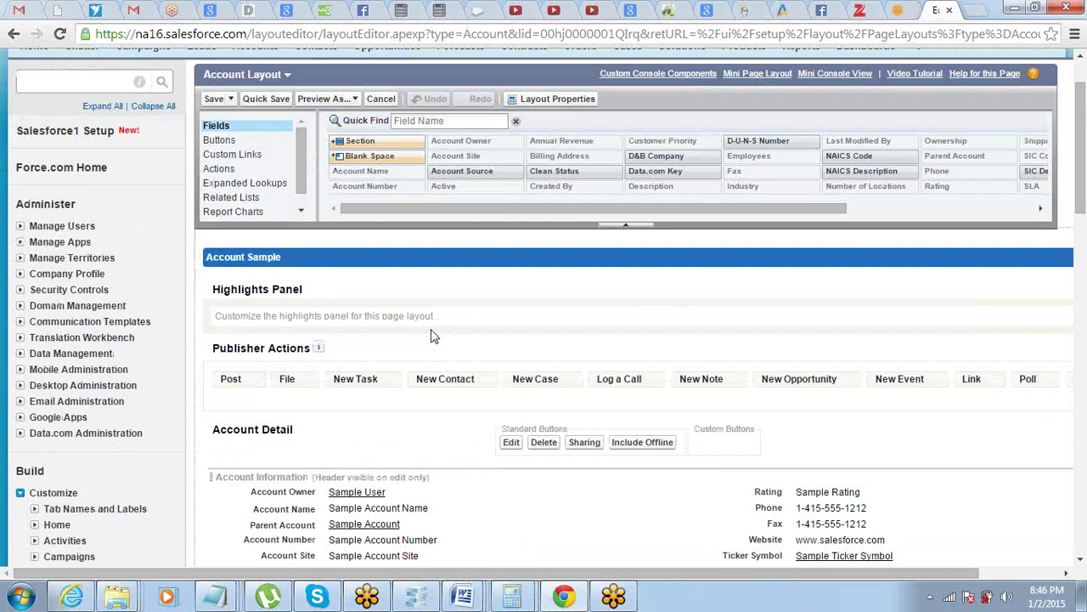
pyautogui.scroll(-3, 431, 336)
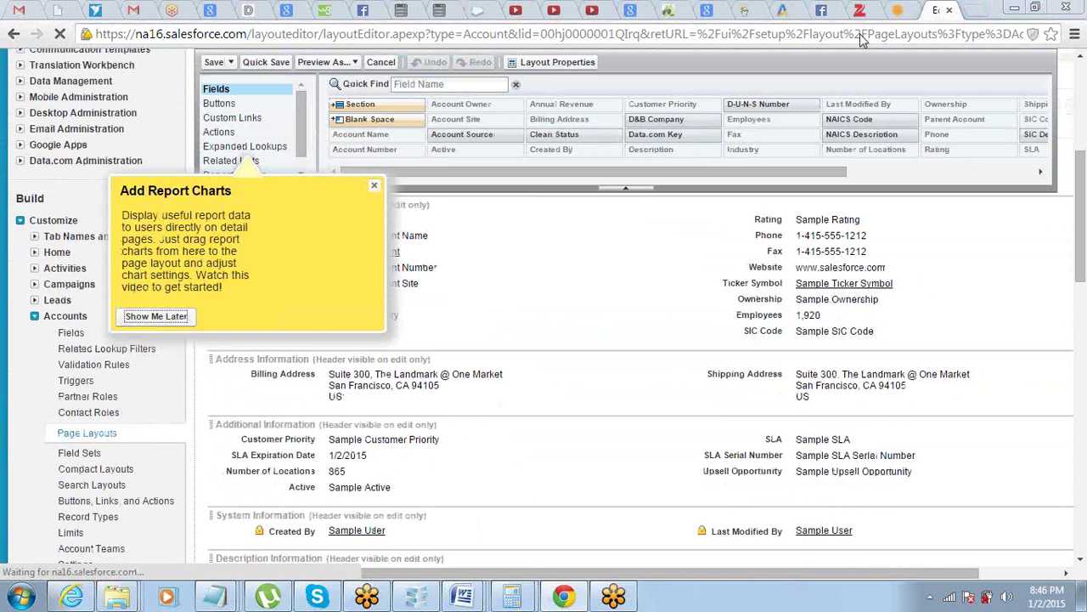
pyautogui.click(374, 179)
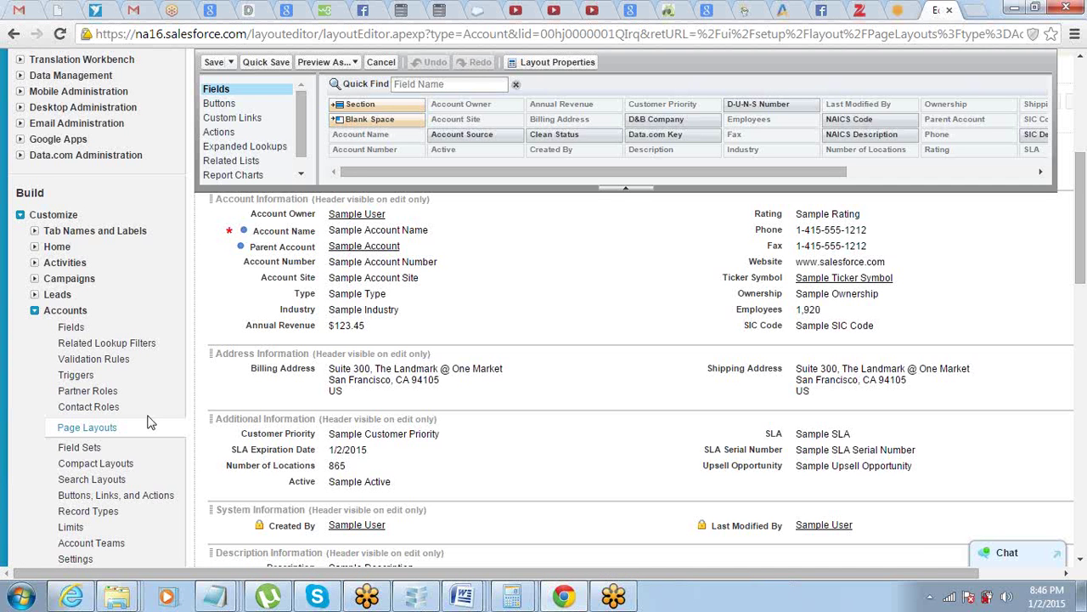
pyautogui.click(77, 430)
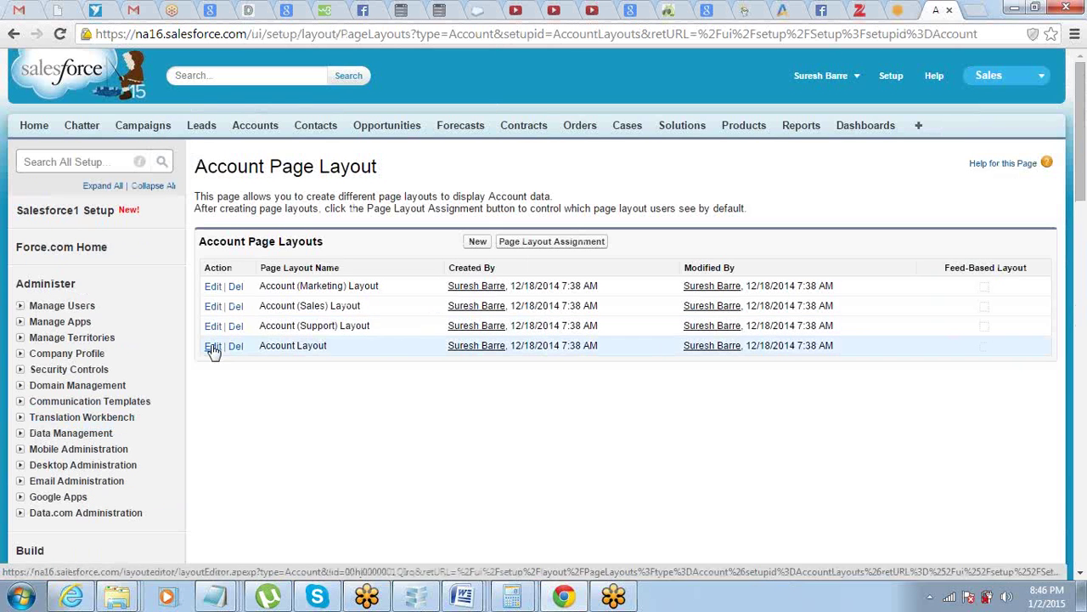
pyautogui.click(212, 346)
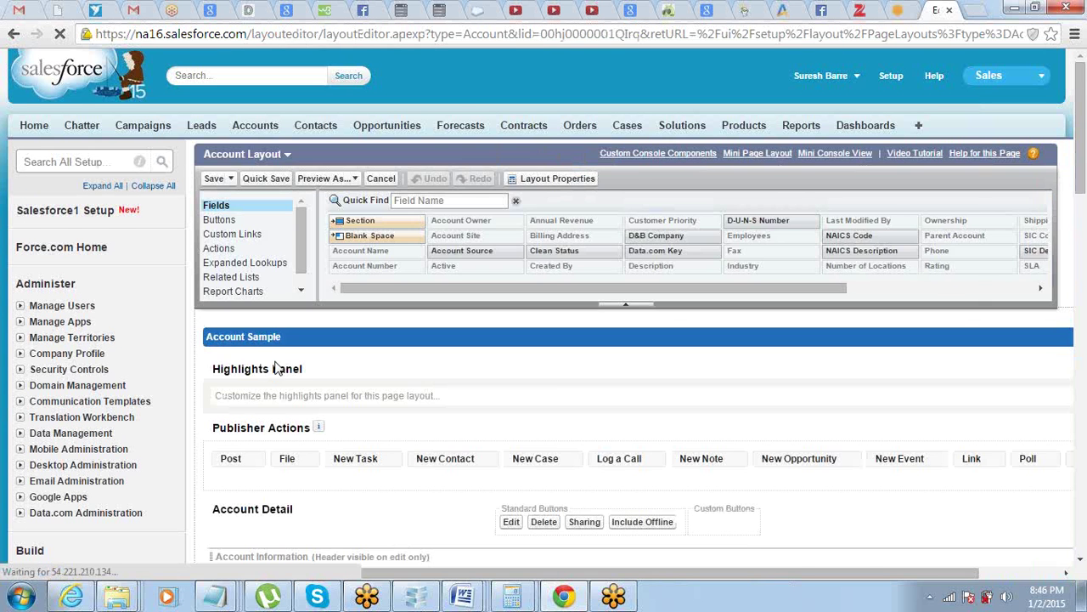
# In the Account Information section, move Website above Rating and place Rating directly below Fax.
pyautogui.scroll(-2, 275, 365)
pyautogui.scroll(-2, 276, 365)
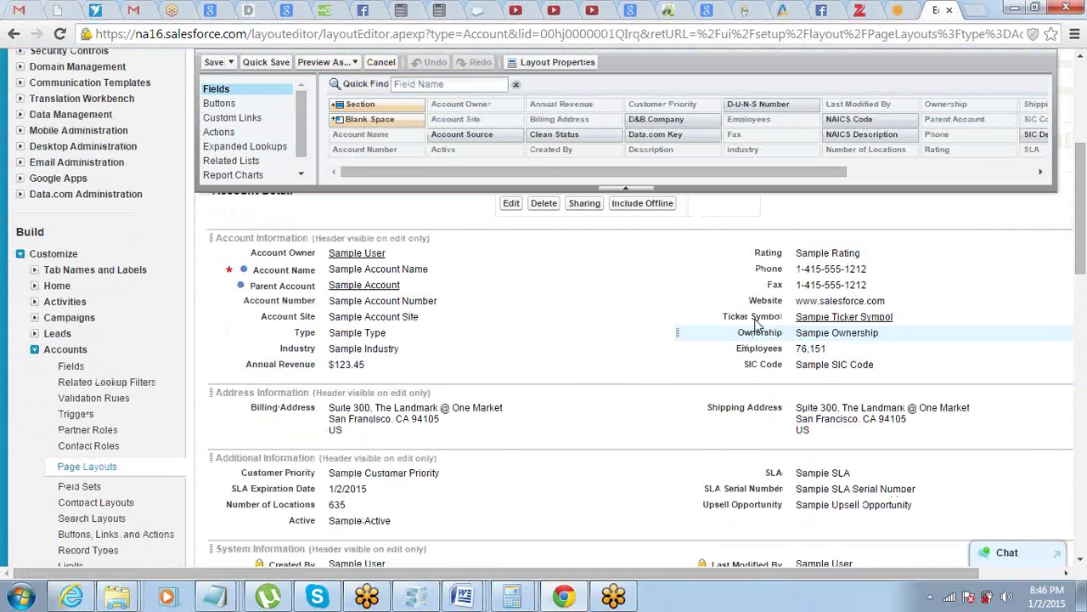
pyautogui.moveTo(763, 303); pyautogui.dragTo(748, 357)
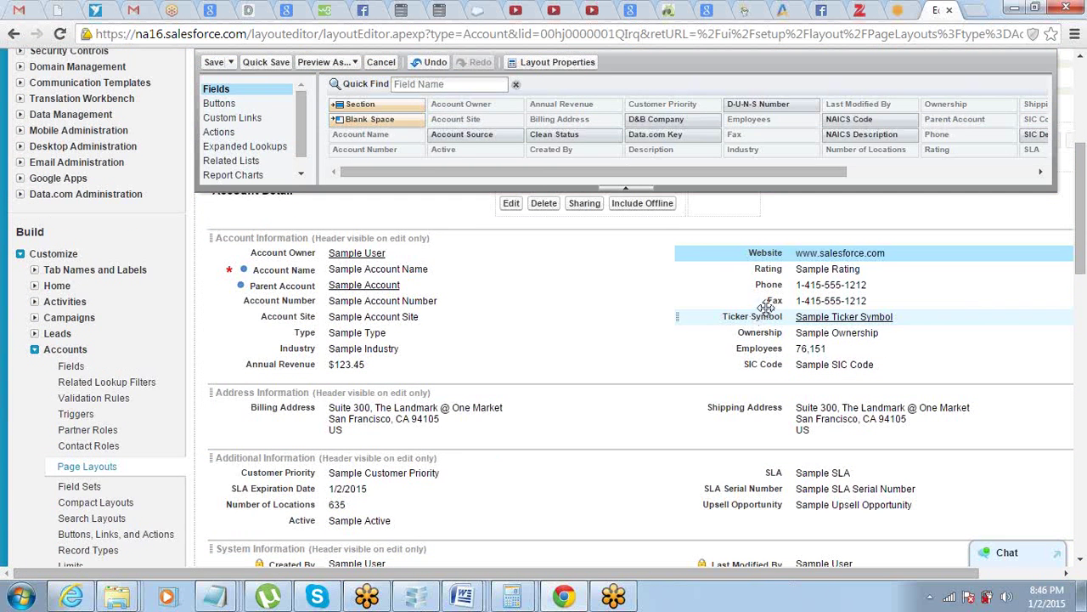
pyautogui.moveTo(768, 268); pyautogui.dragTo(768, 313)
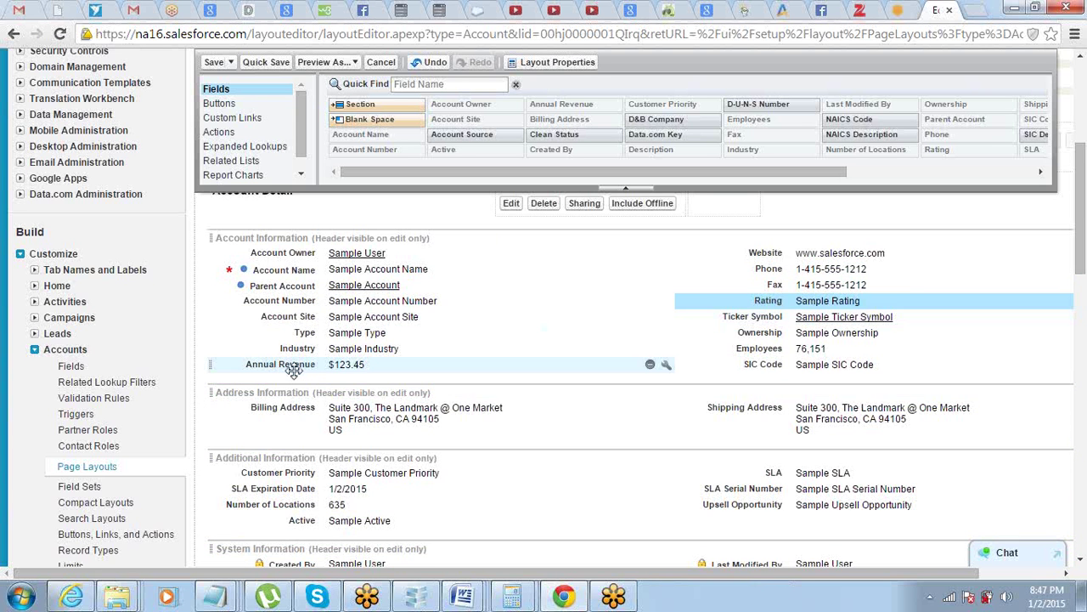
# Move Annual Revenue to the other column directly below Website, and SIC Code across to directly below Industry.
pyautogui.moveTo(293, 365); pyautogui.dragTo(818, 294)
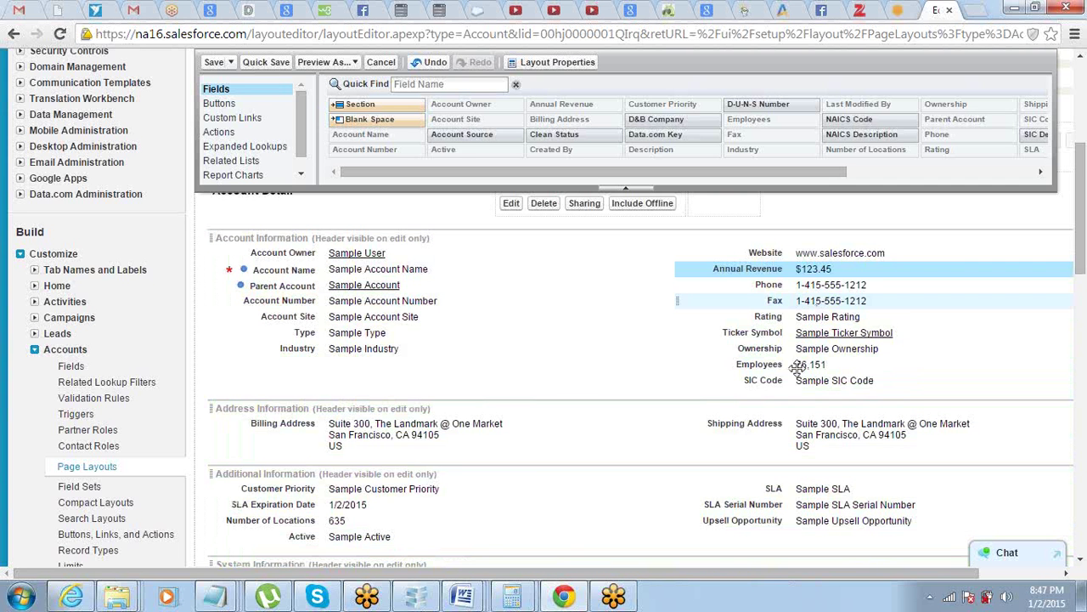
pyautogui.moveTo(833, 380); pyautogui.dragTo(257, 372)
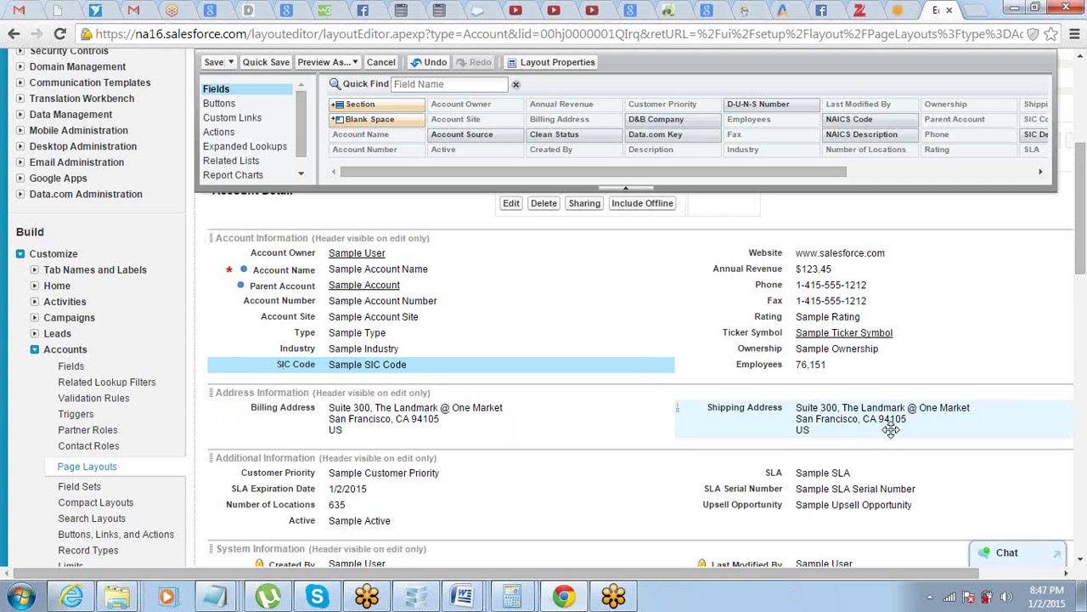
# Remove the SIC Code and Ticker Symbol fields from the Account Information section.
pyautogui.scroll(-1, 890, 430)
pyautogui.scroll(2, 890, 430)
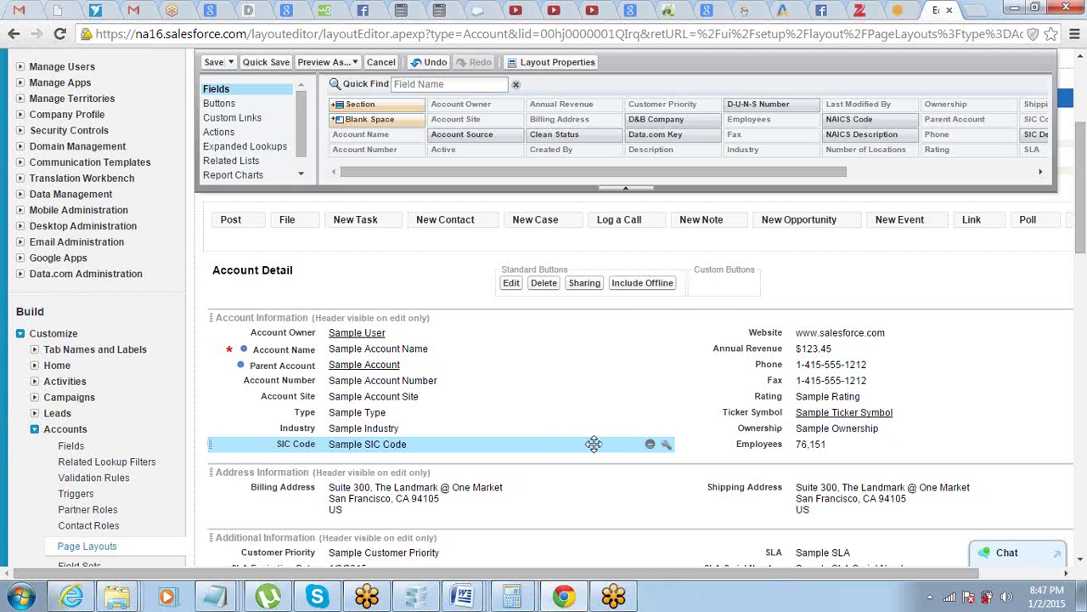
pyautogui.click(650, 446)
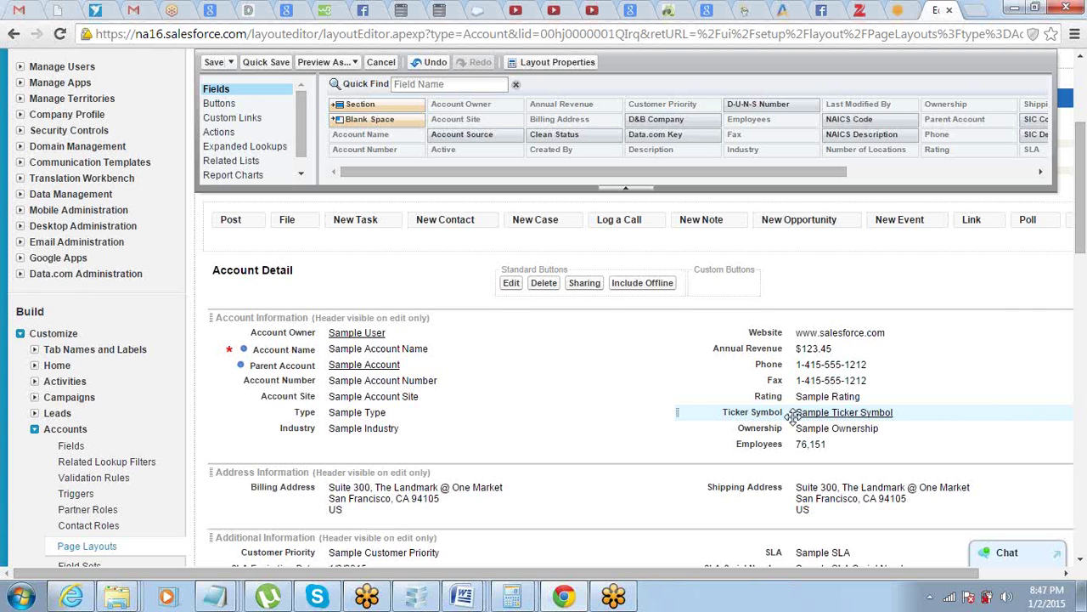
pyautogui.moveTo(713, 416); pyautogui.dragTo(629, 103)
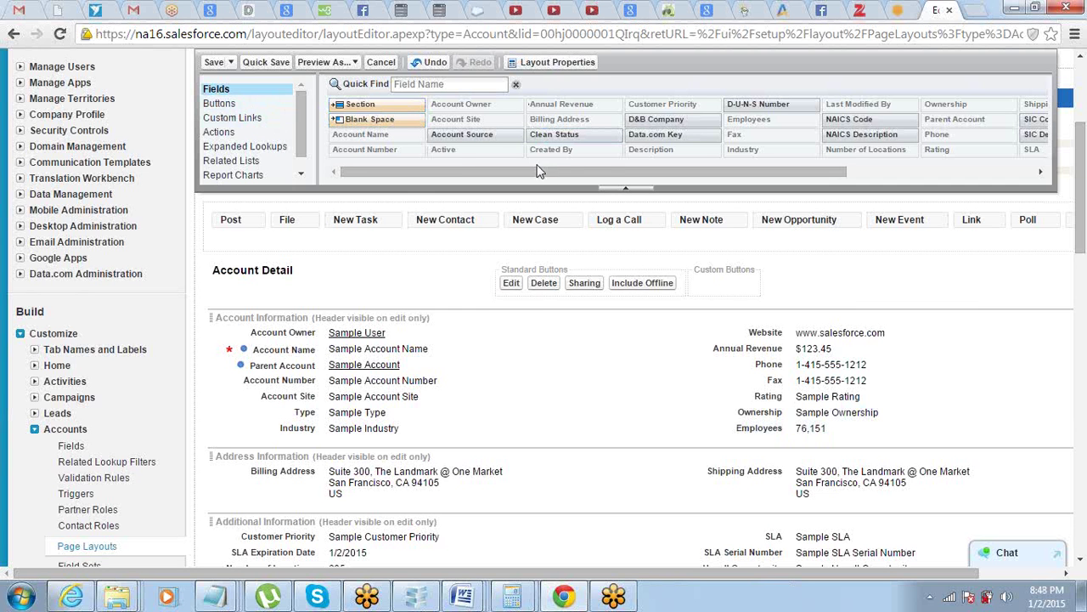
# Add SIC Code back below Industry and Ticker Symbol back below Employees in the Account Information section.
pyautogui.moveTo(595, 179); pyautogui.dragTo(760, 180)
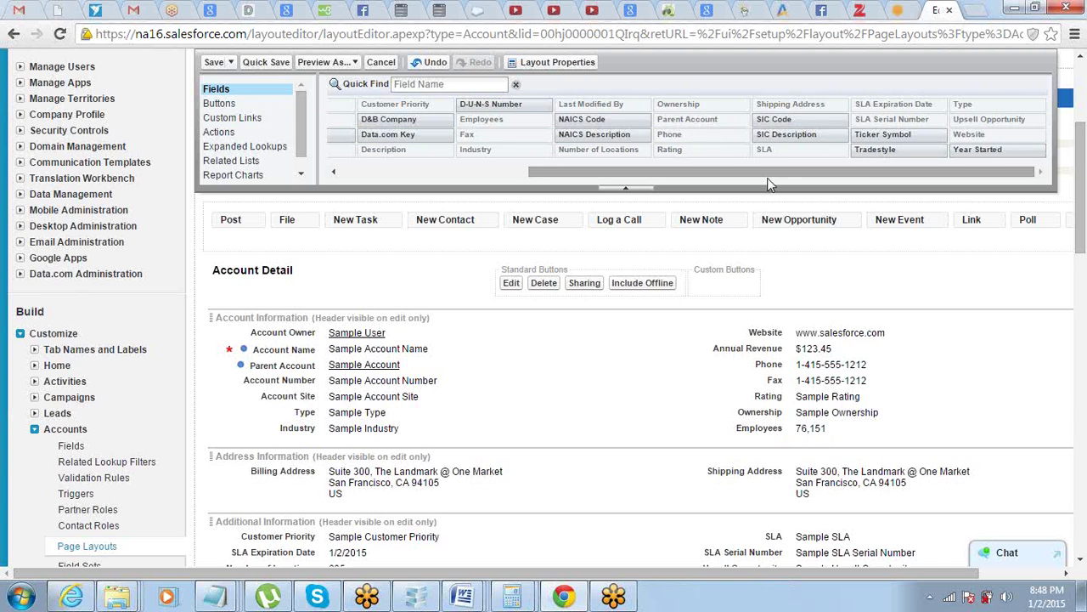
pyautogui.moveTo(774, 121); pyautogui.dragTo(442, 434)
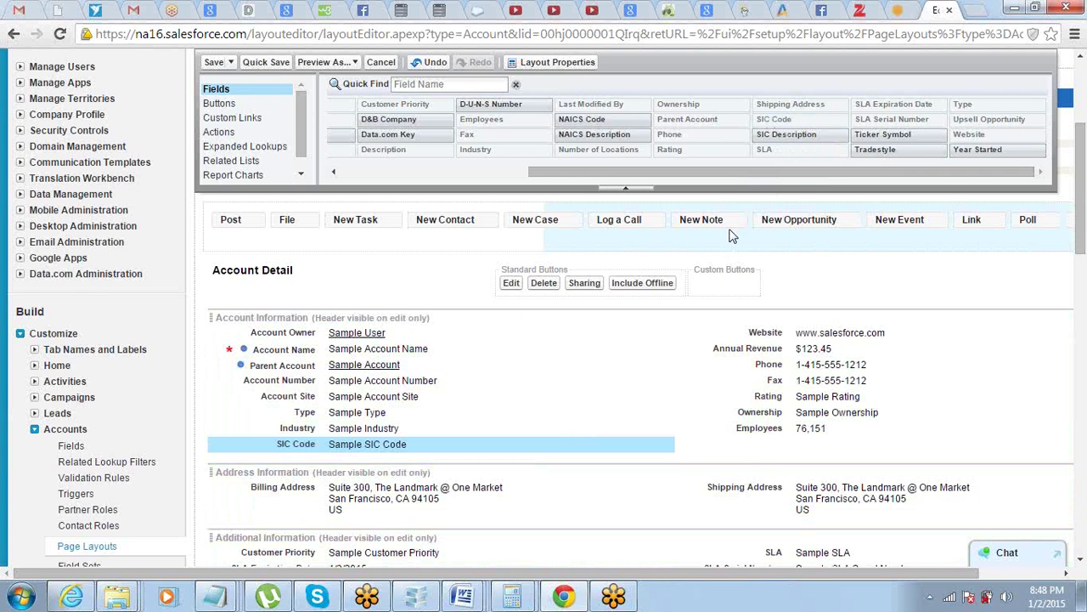
pyautogui.moveTo(896, 136); pyautogui.dragTo(886, 436)
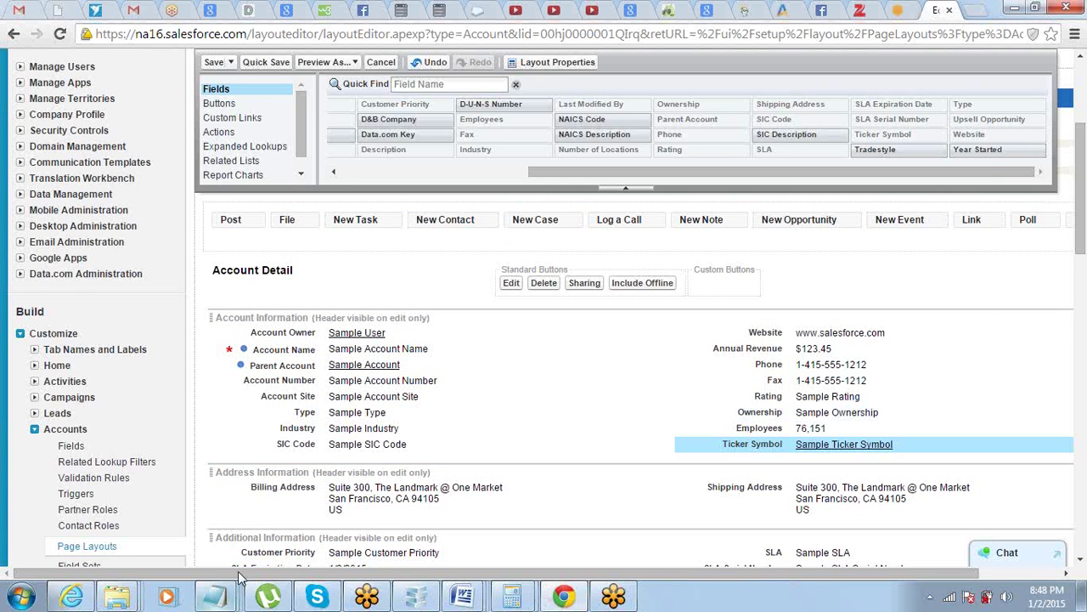
# Switch to the Notepad notes, highlight "Set the Fields placement" and "Make fields required" in turn, and return to Chrome.
pyautogui.moveTo(216, 601)
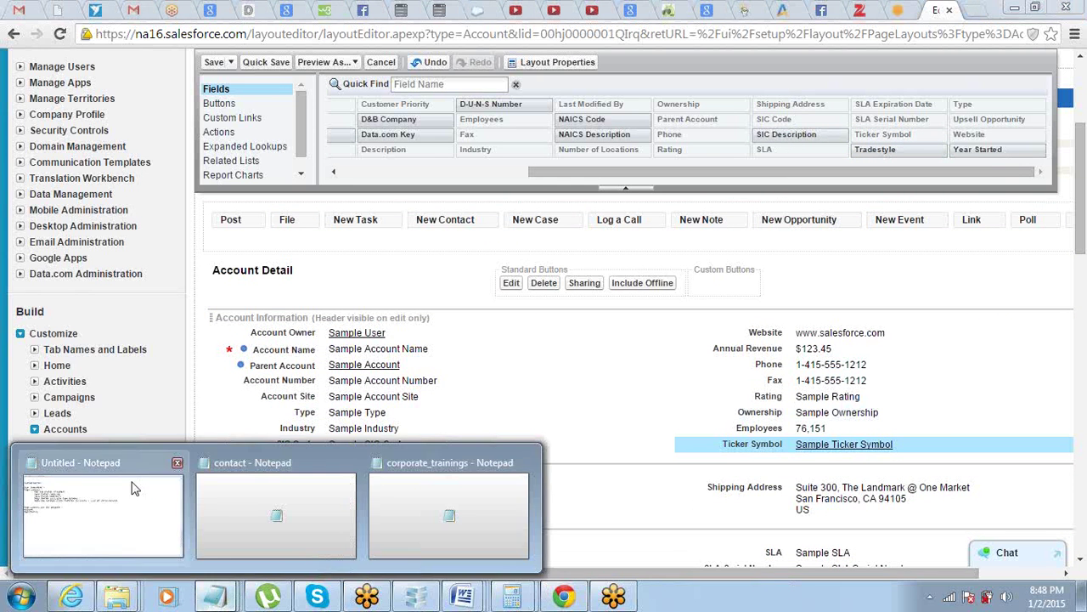
pyautogui.click(183, 518)
pyautogui.moveTo(74, 133); pyautogui.dragTo(2, 135)
pyautogui.click(322, 134)
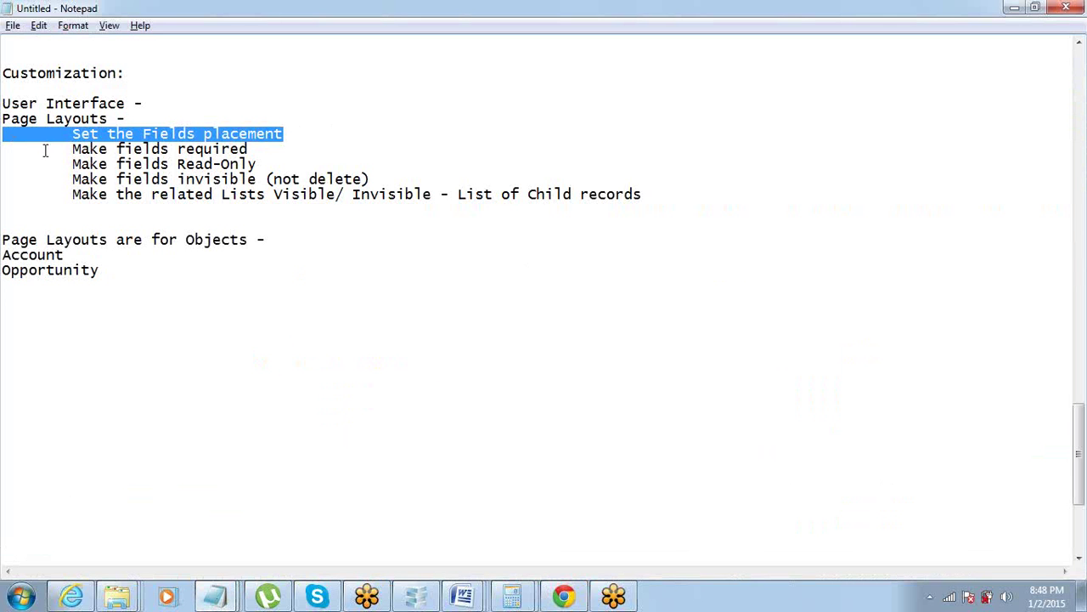
pyautogui.moveTo(72, 150); pyautogui.dragTo(253, 150)
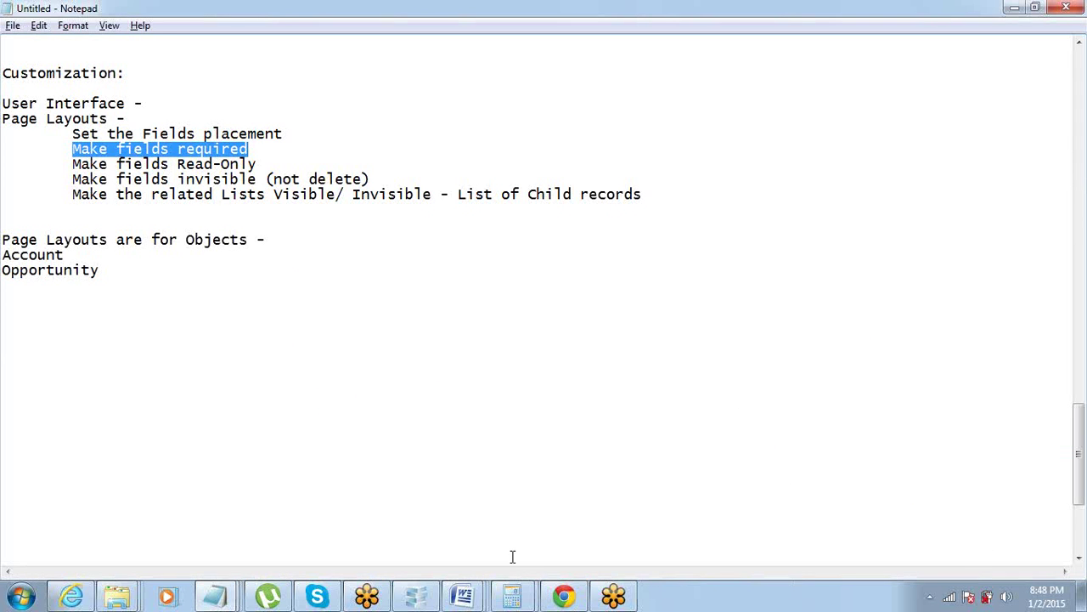
pyautogui.click(563, 595)
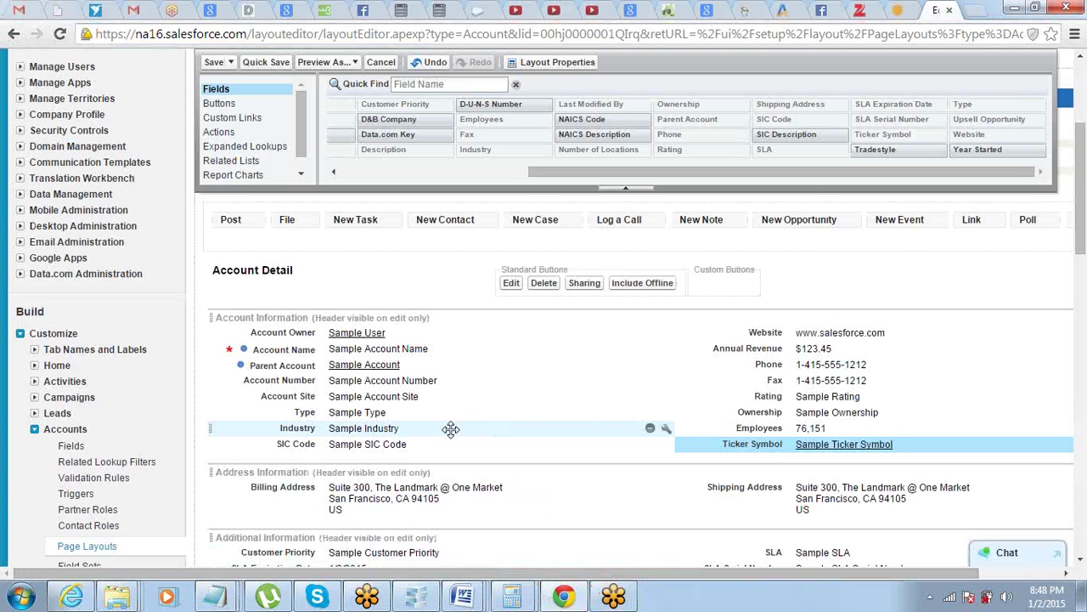
pyautogui.click(667, 430)
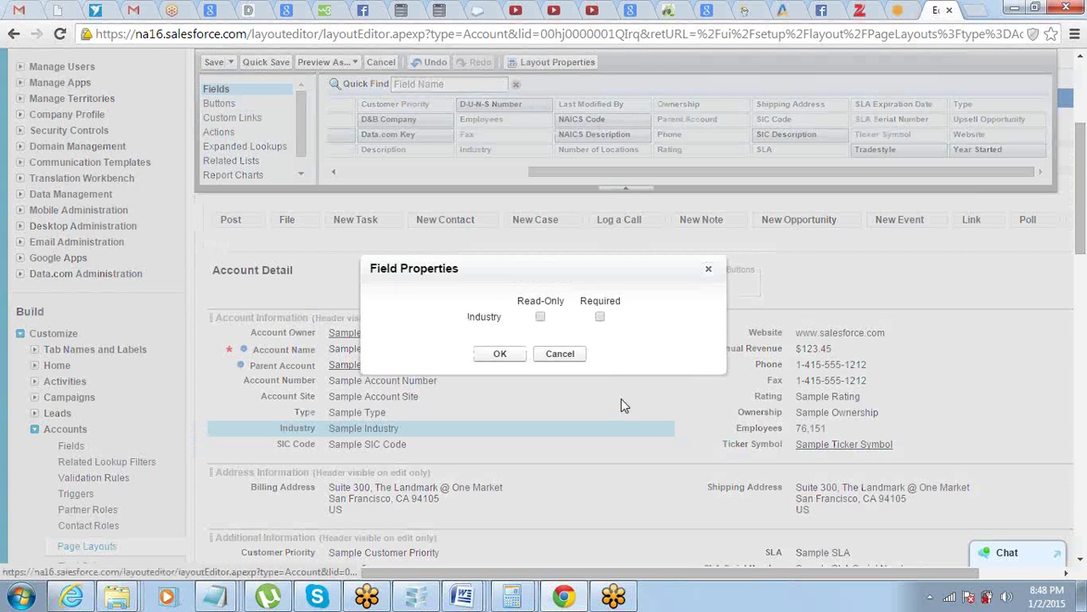
pyautogui.click(600, 317)
pyautogui.click(540, 317)
pyautogui.click(541, 317)
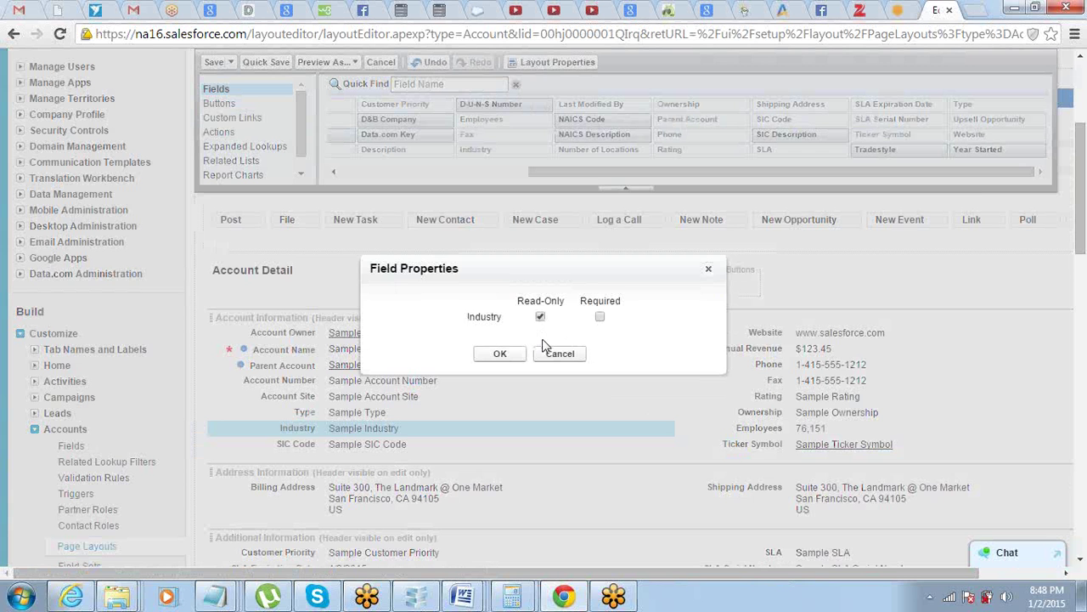
pyautogui.click(599, 317)
pyautogui.click(558, 354)
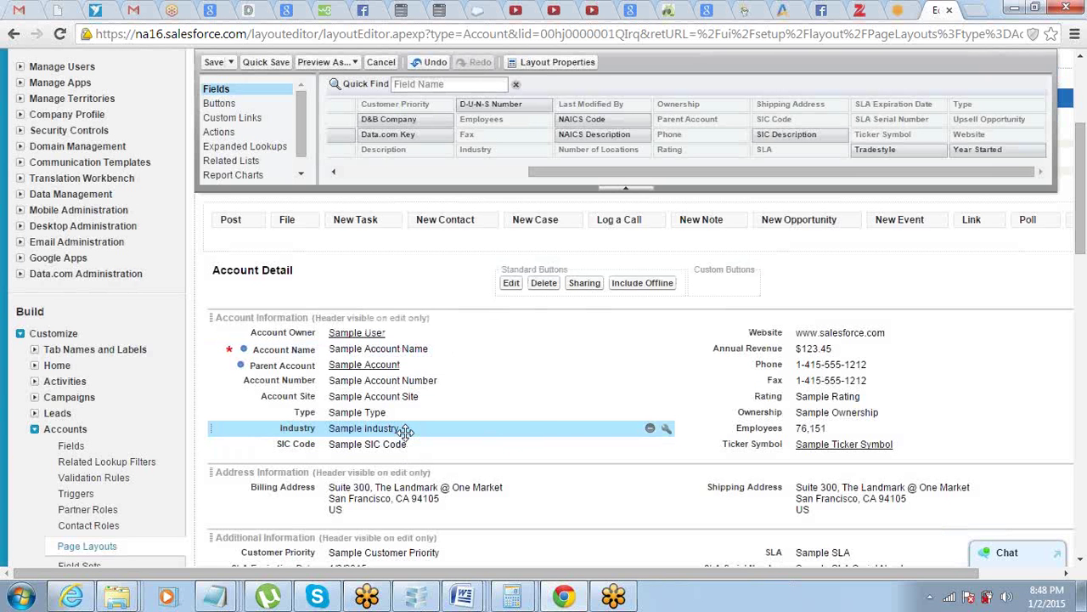
# Make the Industry field required in its field properties.
pyautogui.click(665, 429)
pyautogui.click(599, 316)
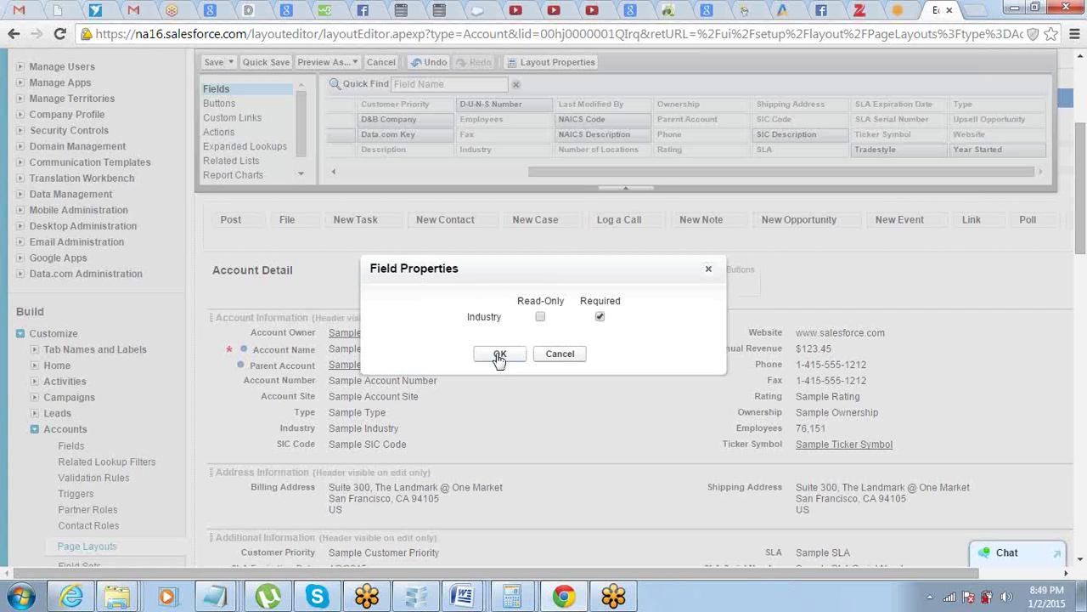
pyautogui.click(500, 354)
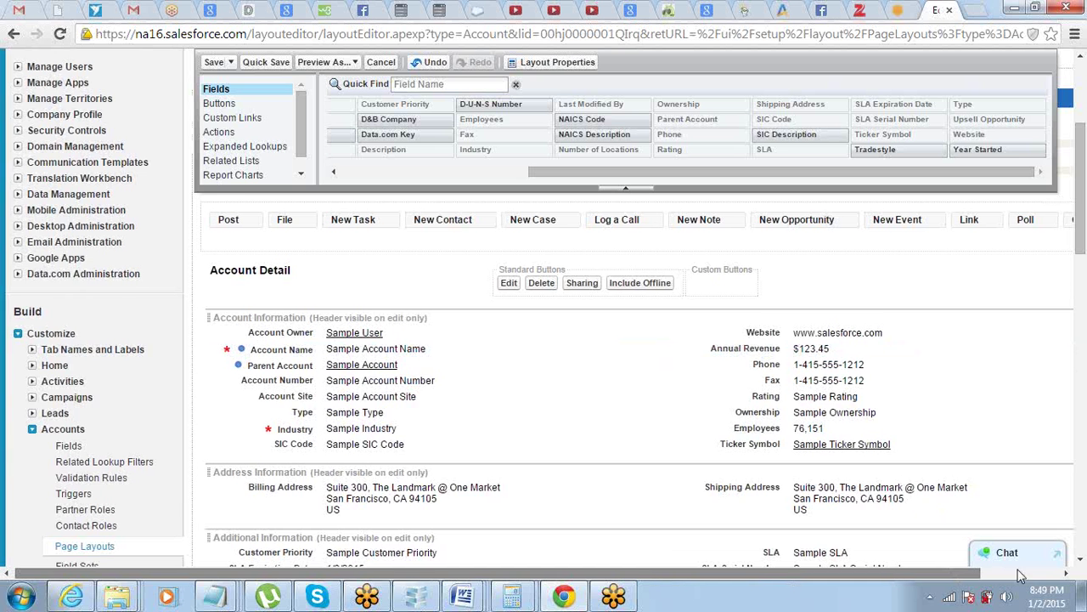
# Make the Annual Revenue field required in its field properties.
pyautogui.moveTo(950, 576); pyautogui.dragTo(1030, 575)
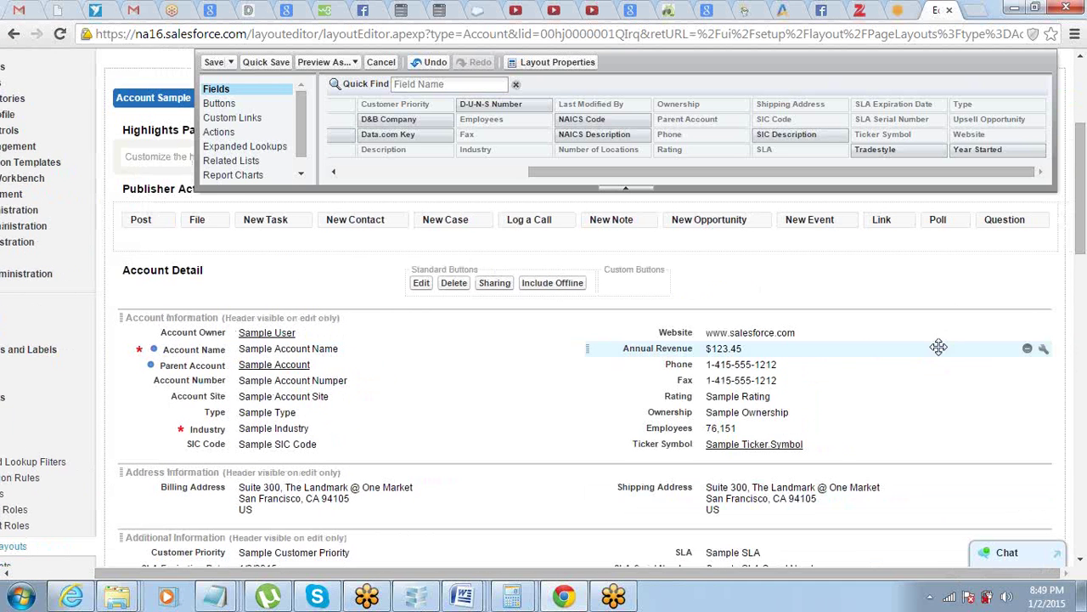
pyautogui.click(1043, 350)
pyautogui.click(618, 318)
pyautogui.click(506, 356)
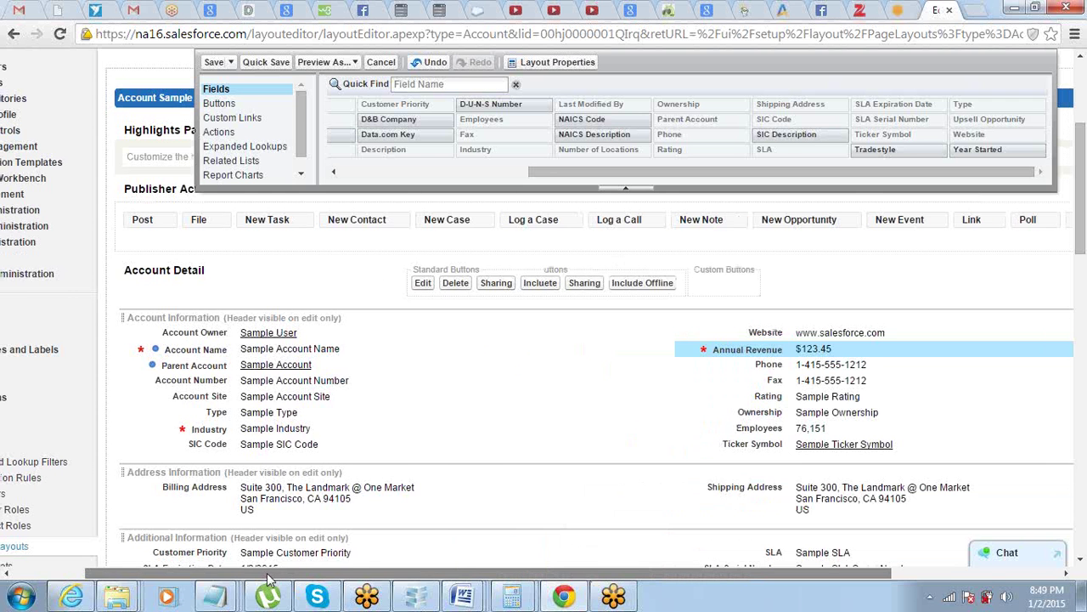
pyautogui.hscroll(-3, 158, 575)
pyautogui.hscroll(3, 761, 581)
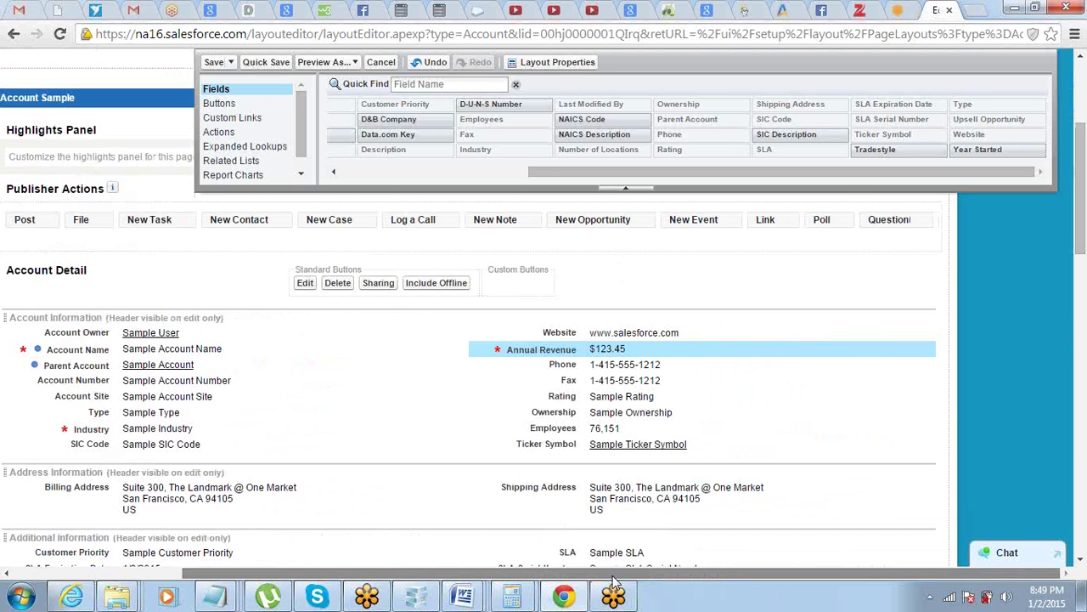
pyautogui.hscroll(-3, 458, 578)
pyautogui.scroll(3, 540, 365)
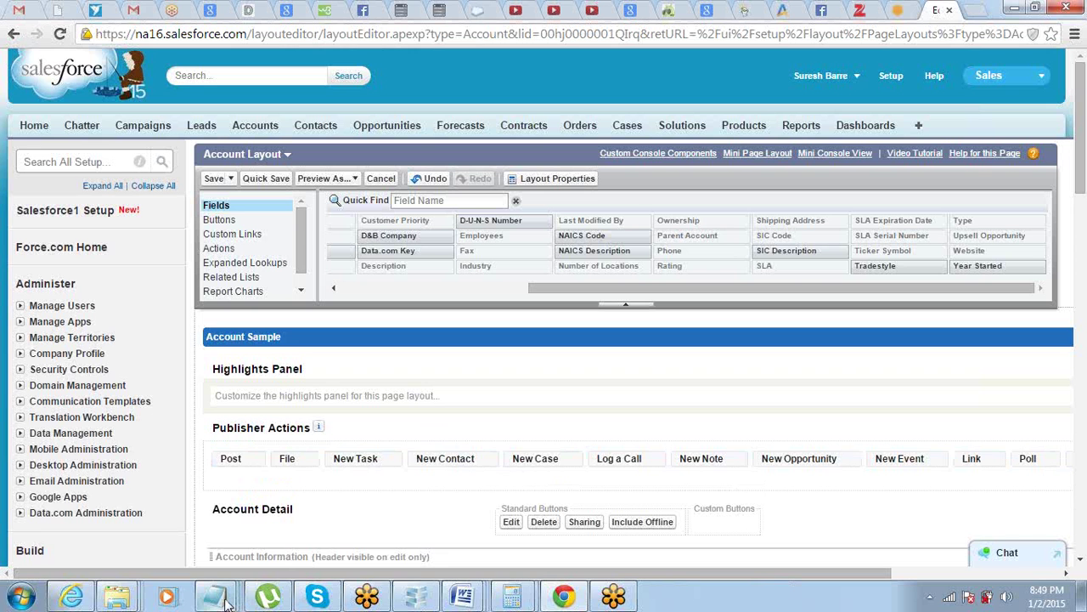
# Switch to the Notepad notes, highlight the lines from "Set the Fields placement" to "Make fields invisible (not delete)", and return to Chrome.
pyautogui.moveTo(226, 602)
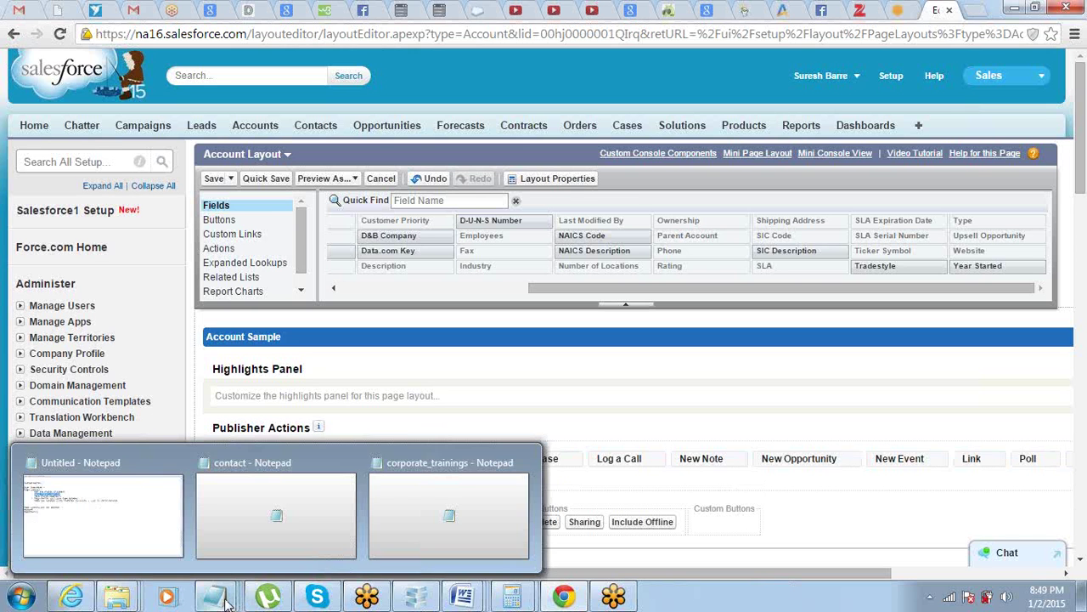
pyautogui.click(176, 547)
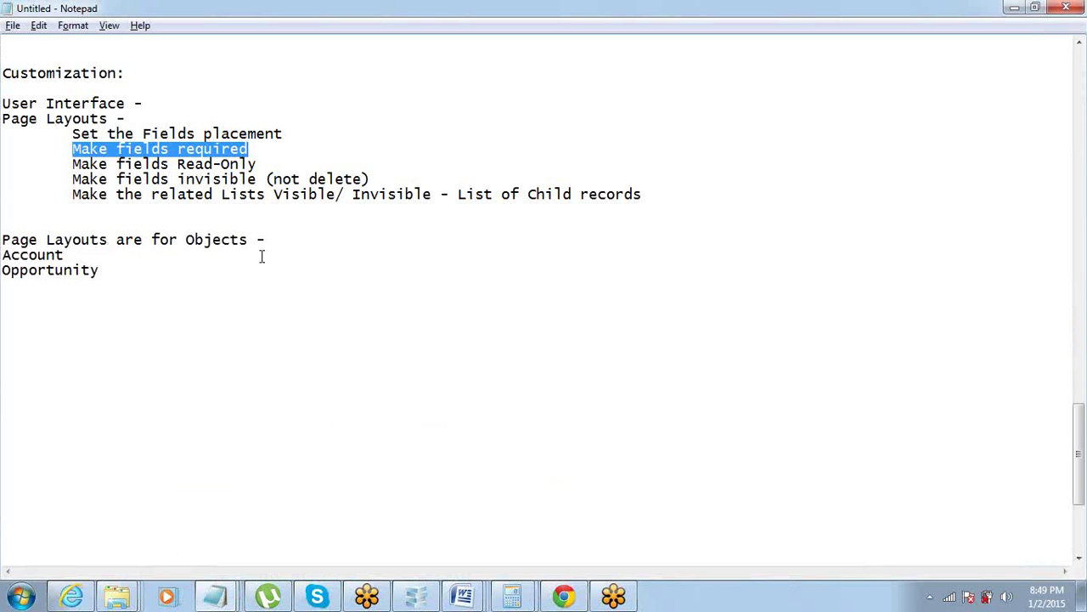
pyautogui.press('Right')
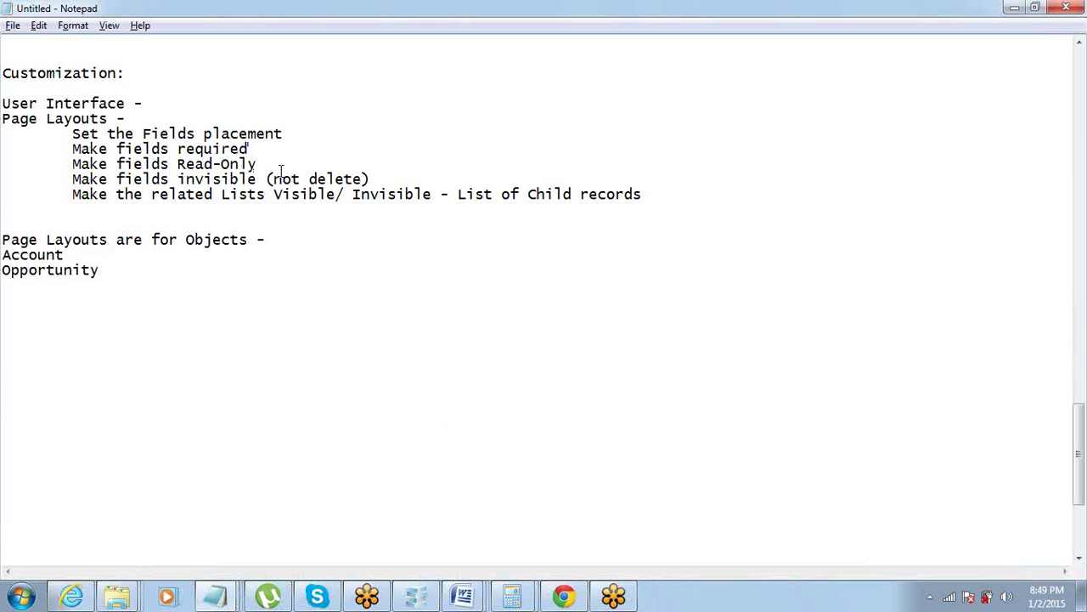
pyautogui.moveTo(427, 176); pyautogui.dragTo(5, 136)
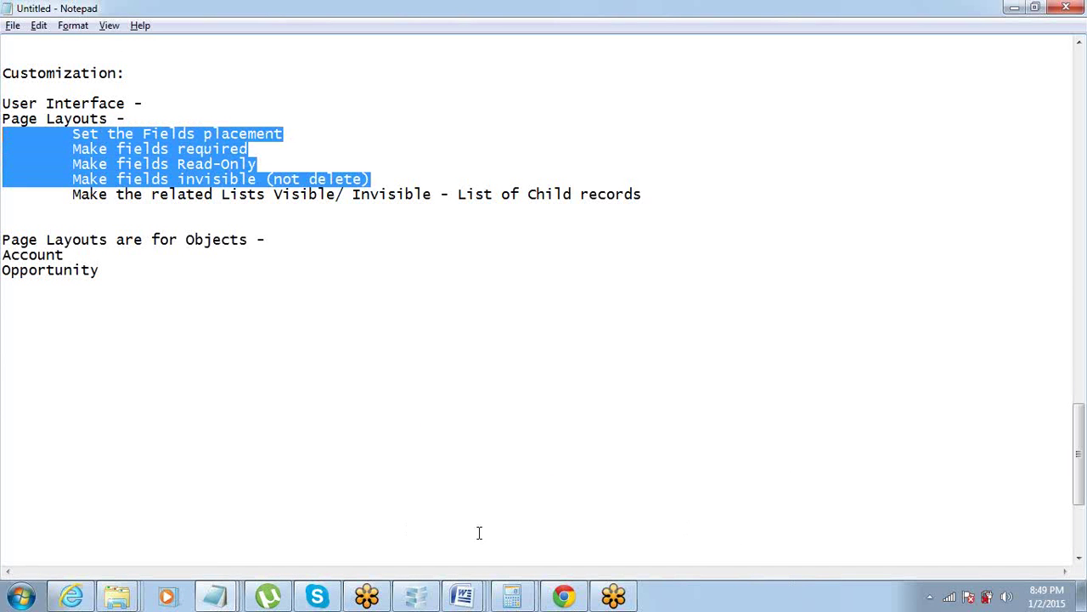
pyautogui.click(563, 595)
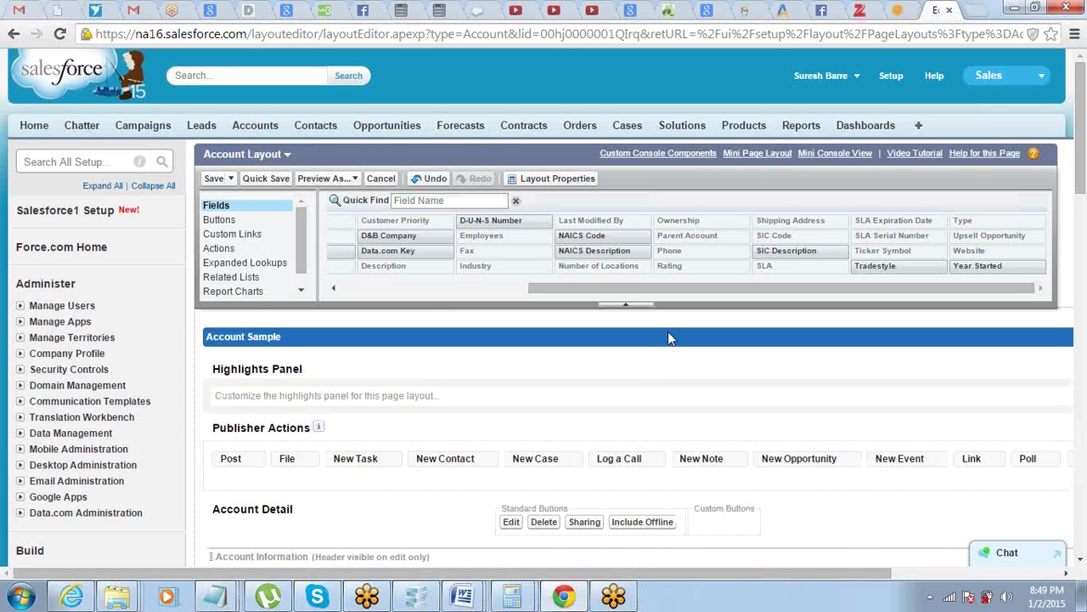
# Review the Account Information fields in the layout, check them against the Notepad notes, and return to Chrome.
pyautogui.scroll(-4, 666, 361)
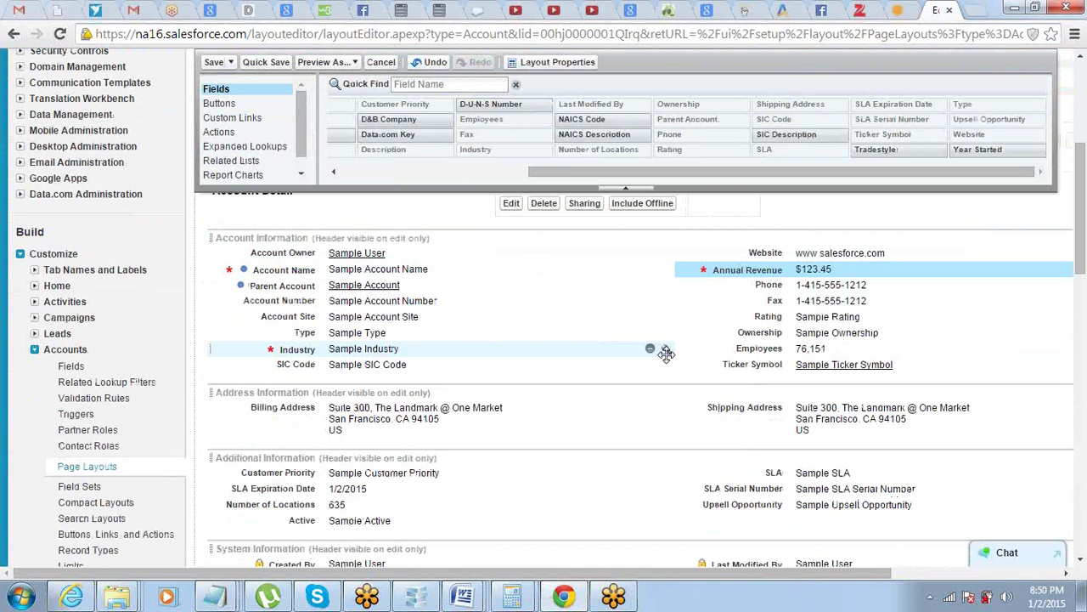
pyautogui.scroll(1, 667, 352)
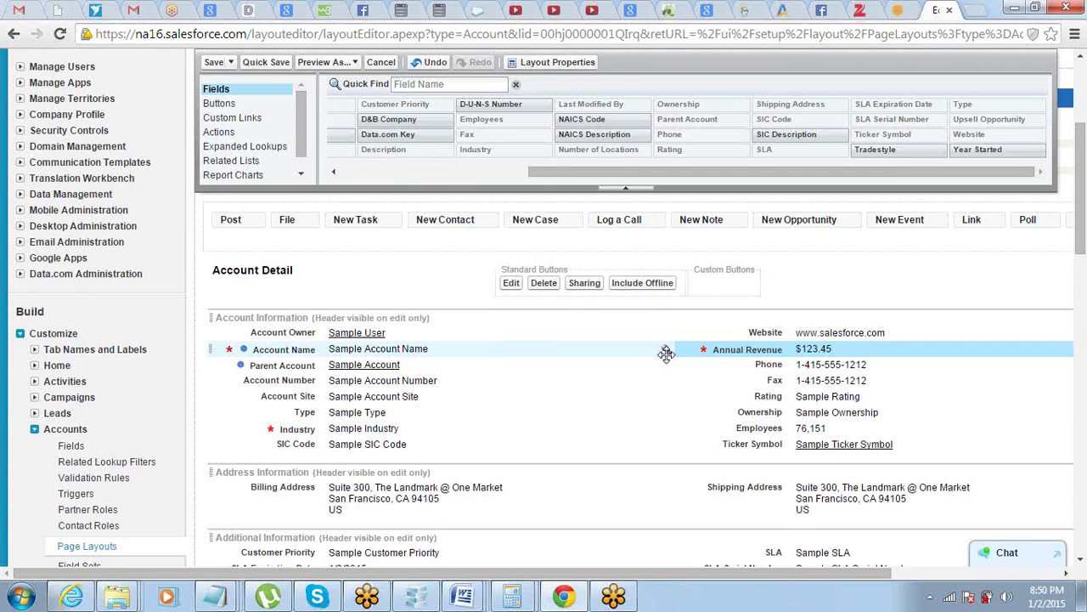
pyautogui.scroll(-1, 667, 353)
pyautogui.scroll(1, 667, 354)
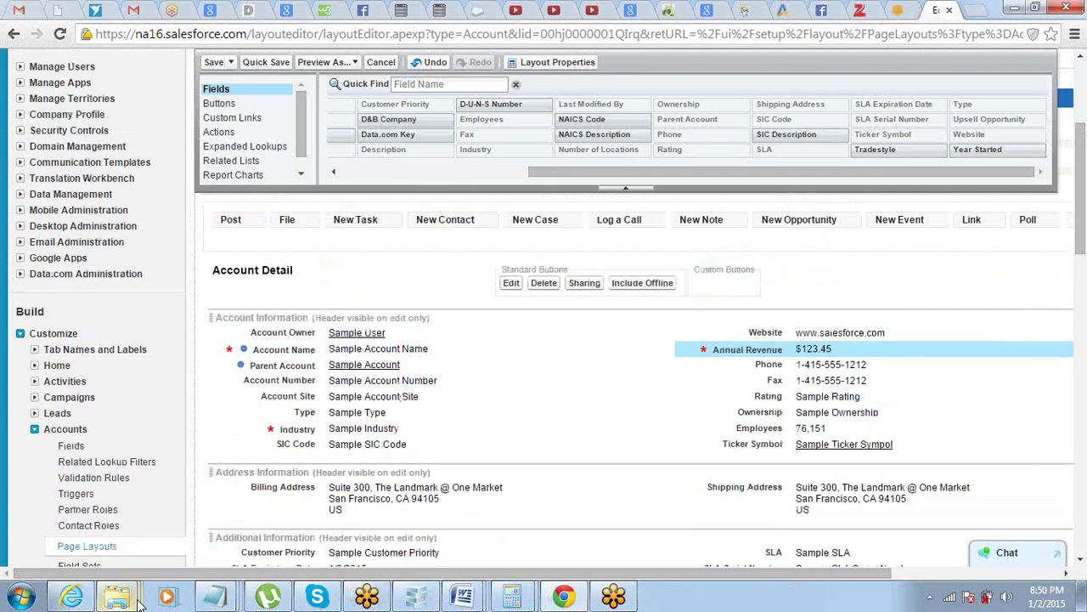
pyautogui.click(208, 602)
pyautogui.click(136, 557)
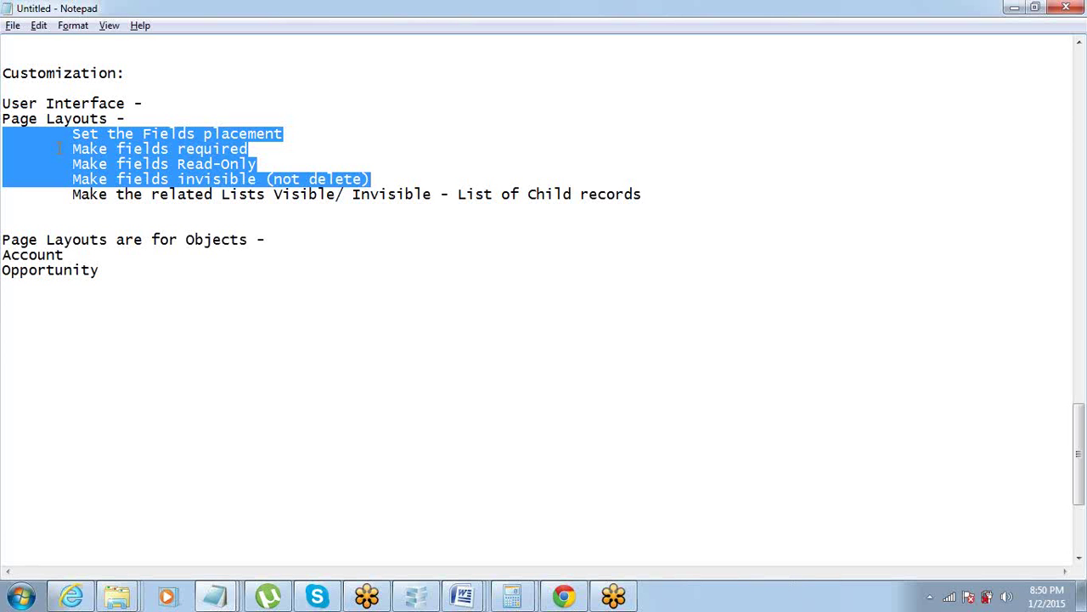
pyautogui.click(563, 595)
# Highlight the Related Lists heading in the layout and look over the related lists beneath it.
pyautogui.scroll(-4, 284, 414)
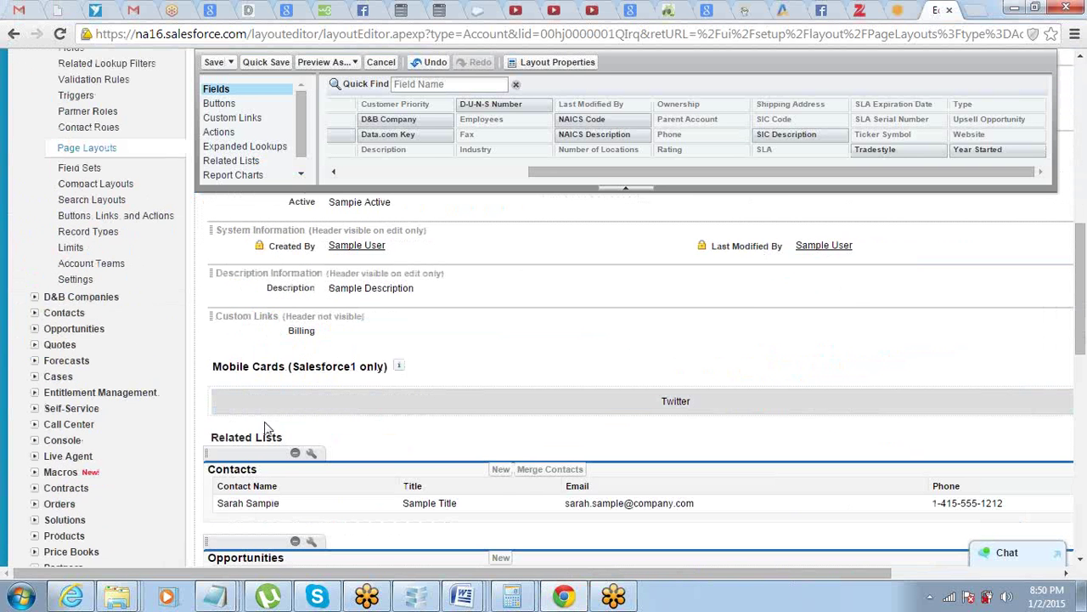
pyautogui.moveTo(212, 438); pyautogui.dragTo(284, 438)
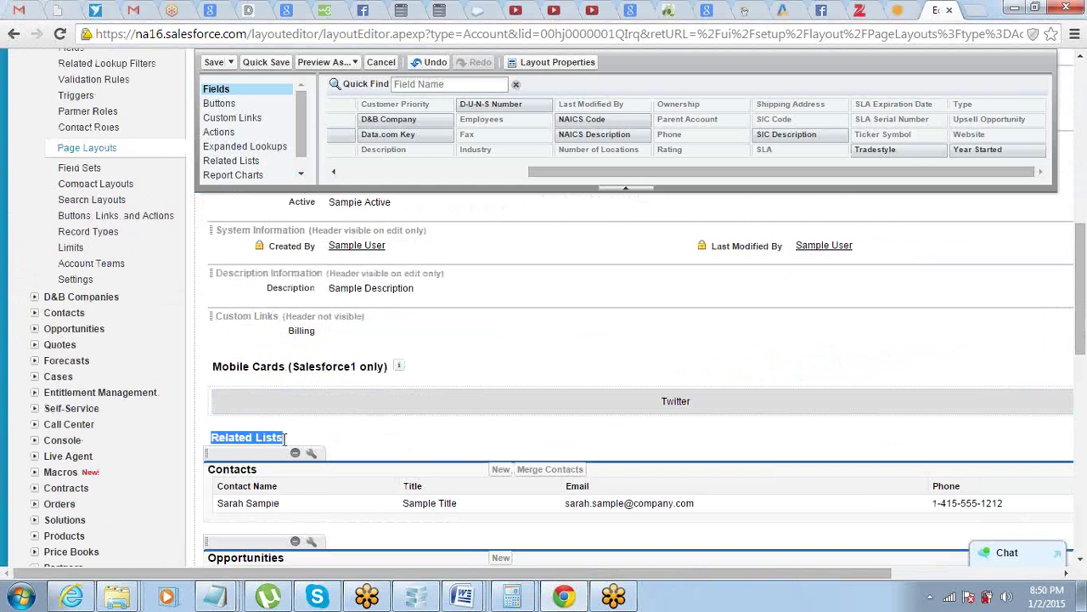
pyautogui.scroll(-3, 282, 439)
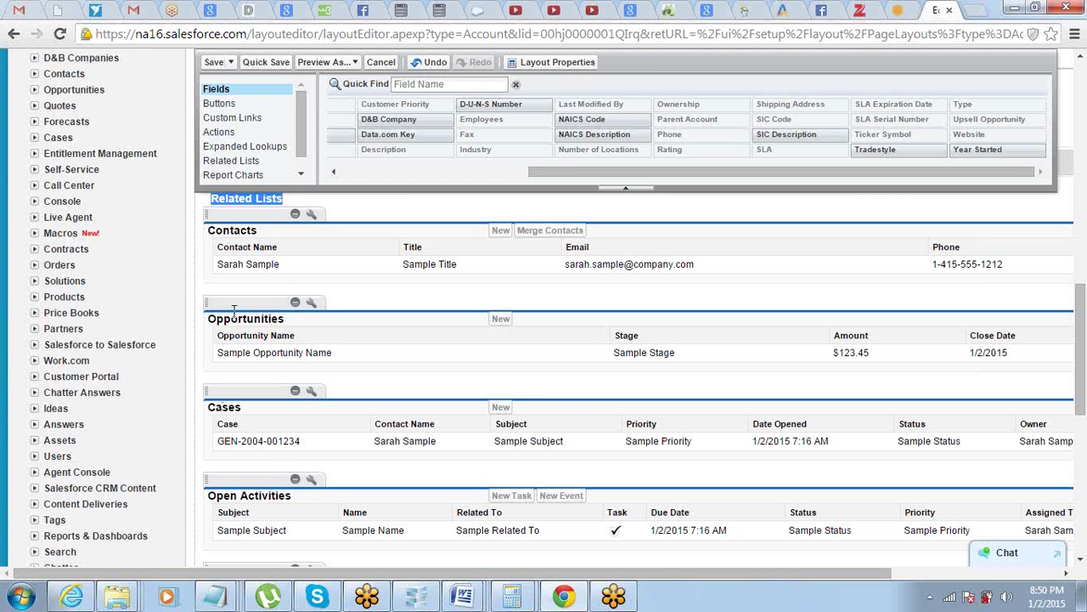
# Rearrange the related lists by moving Opportunities and Cases to the top in turn, and restore the order Contacts, Opportunities, Cases.
pyautogui.moveTo(236, 303); pyautogui.dragTo(228, 253)
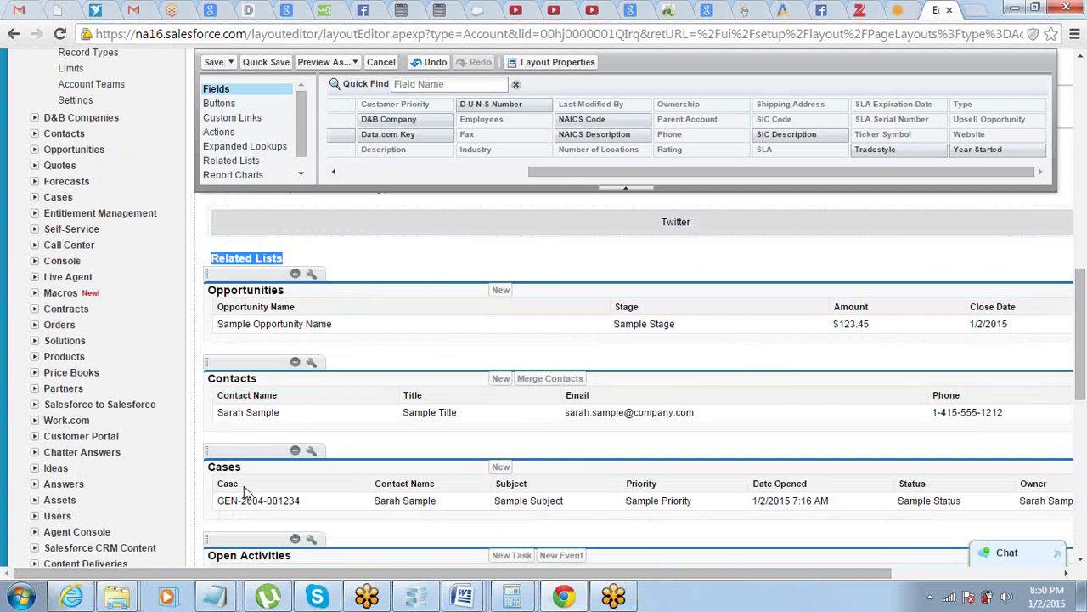
pyautogui.scroll(-3, 244, 485)
pyautogui.scroll(2, 244, 488)
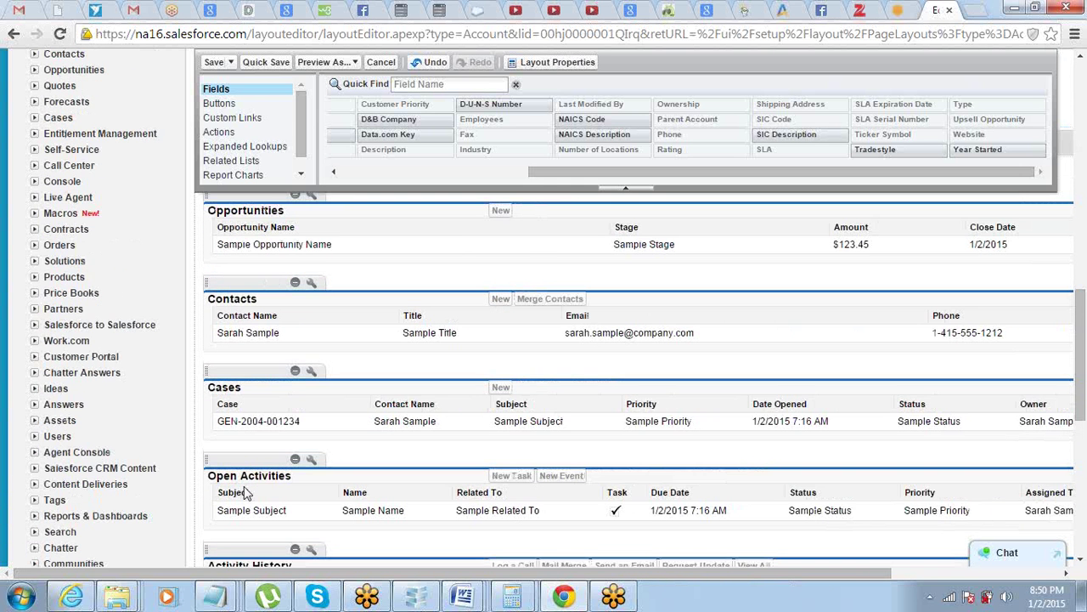
pyautogui.scroll(1, 244, 491)
pyautogui.moveTo(244, 443); pyautogui.dragTo(238, 275)
pyautogui.moveTo(228, 451); pyautogui.dragTo(229, 285)
pyautogui.moveTo(239, 444); pyautogui.dragTo(250, 356)
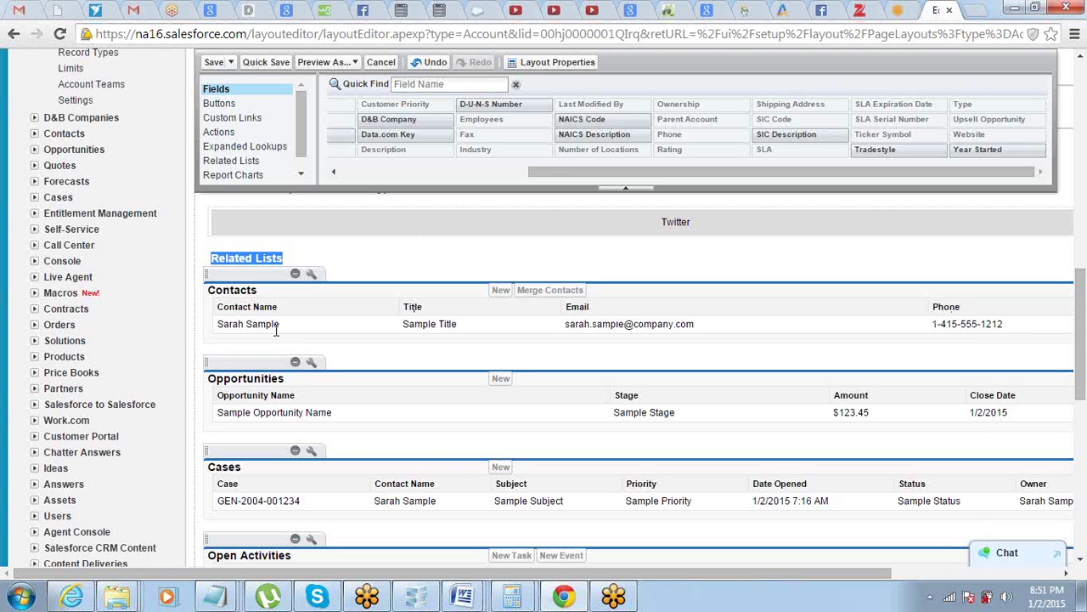
# Add Fax to the selected columns of the Contacts related list and apply the properties.
pyautogui.click(312, 274)
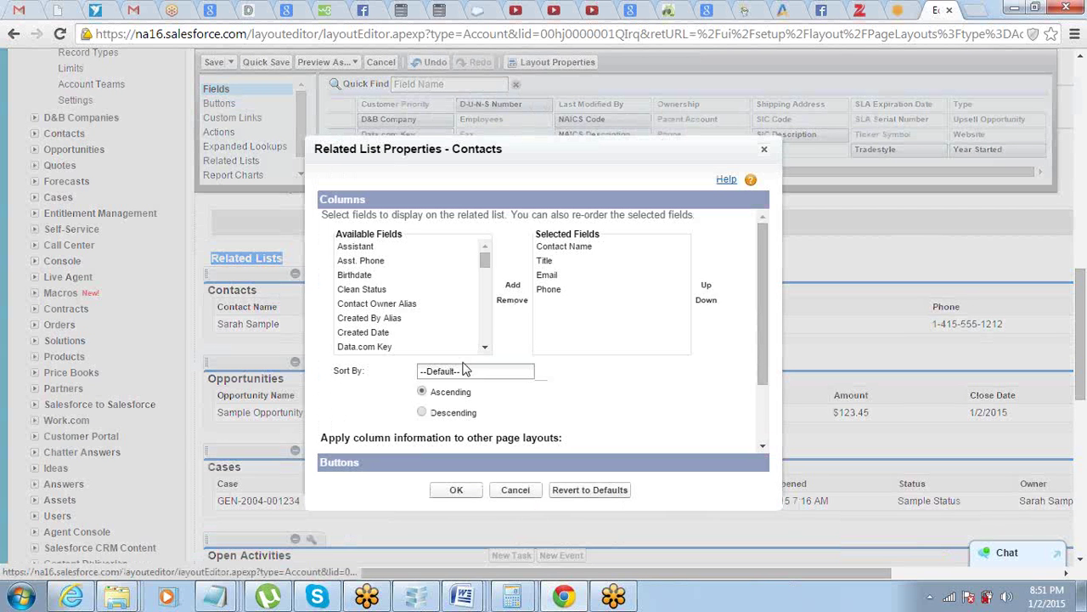
pyautogui.moveTo(481, 264); pyautogui.dragTo(481, 284)
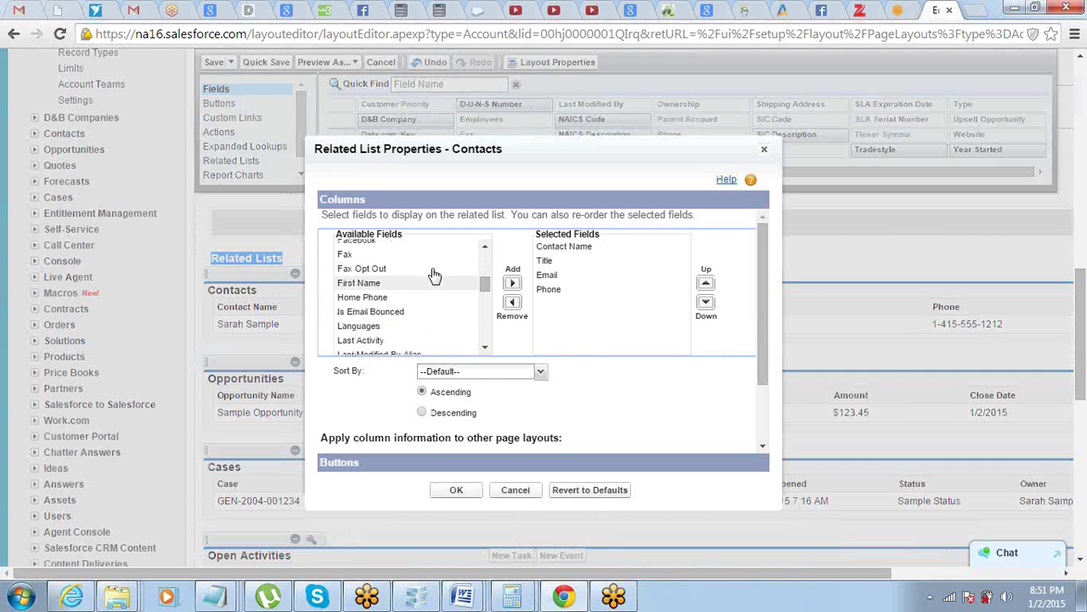
pyautogui.click(381, 255)
pyautogui.click(515, 283)
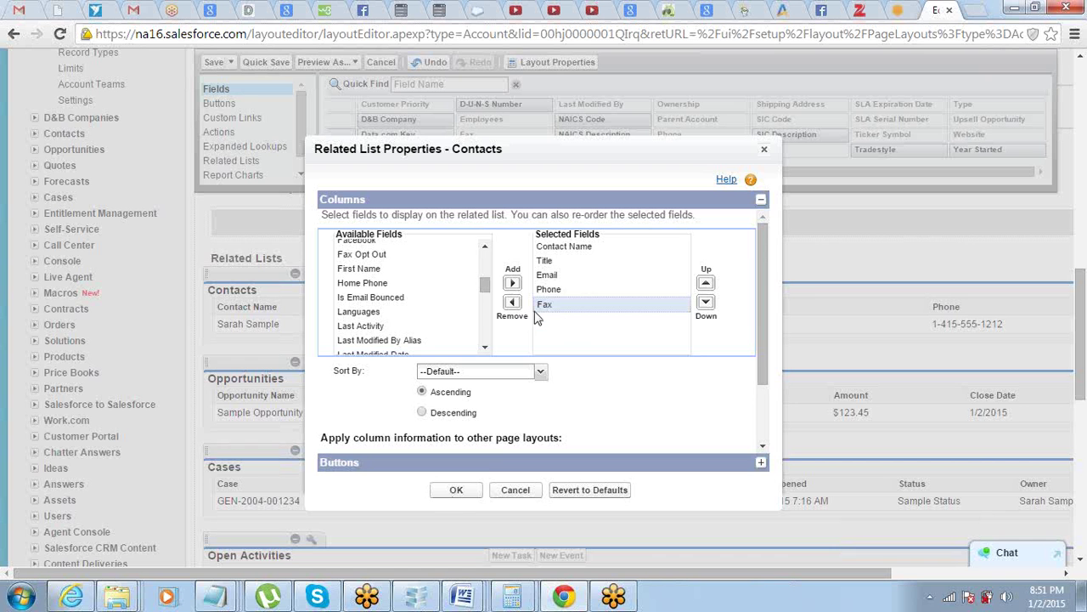
pyautogui.click(456, 490)
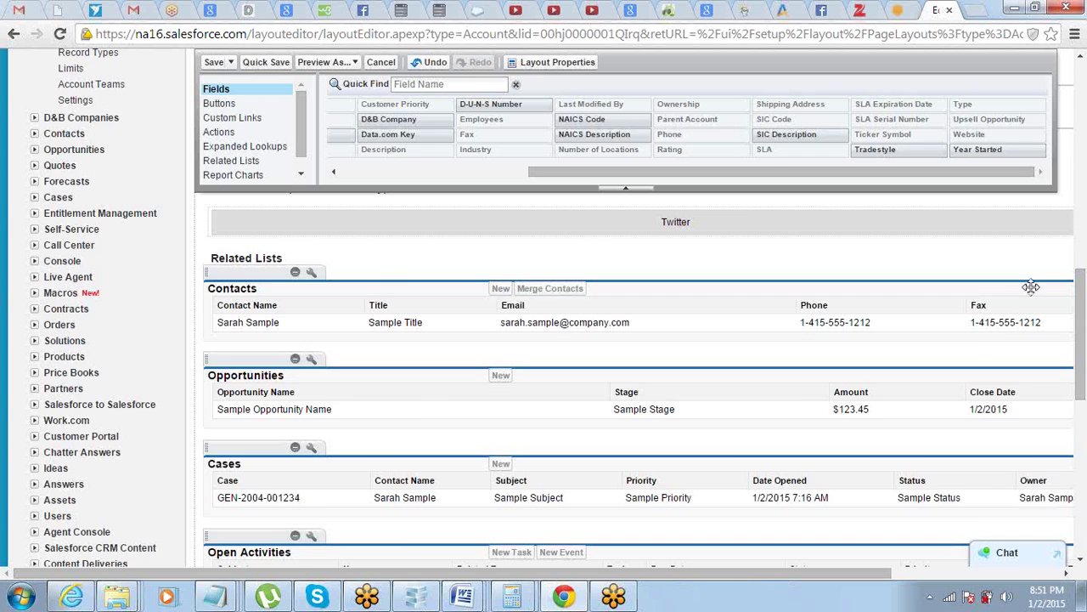
# Save the Account Layout and agree to overwrite users' personal related list customizations.
pyautogui.scroll(5, 1031, 287)
pyautogui.scroll(5, 1030, 286)
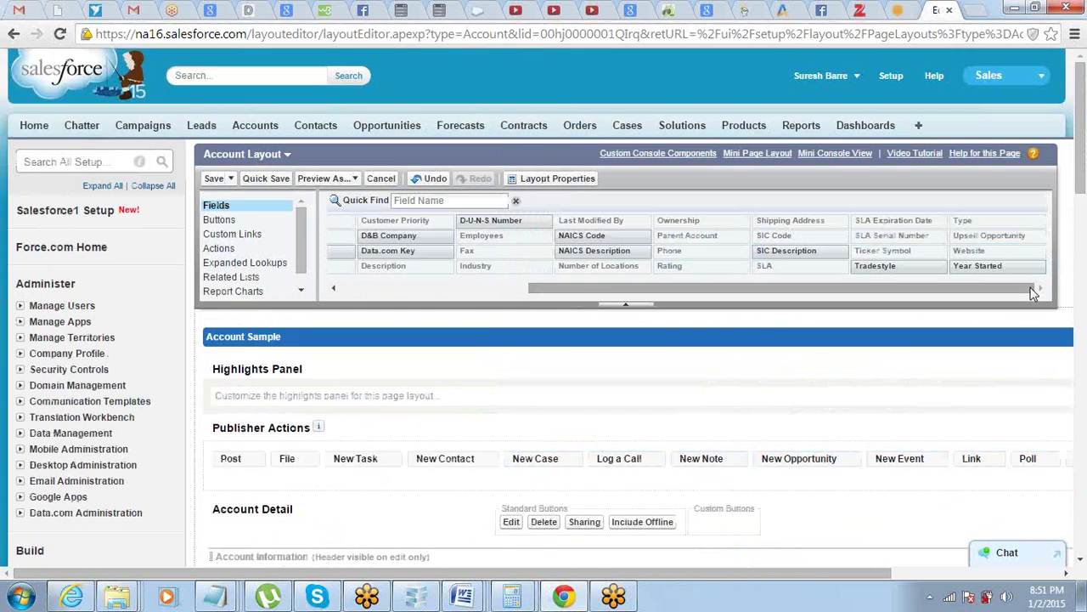
pyautogui.scroll(-1, 1033, 293)
pyautogui.scroll(-10, 1033, 294)
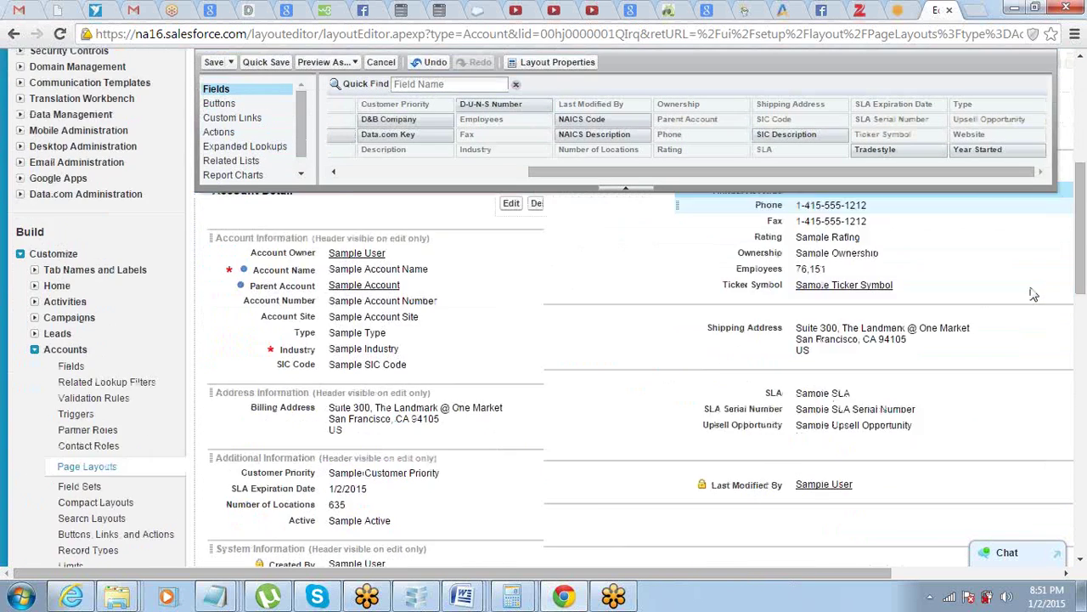
pyautogui.scroll(-3, 1029, 292)
pyautogui.scroll(12, 1029, 291)
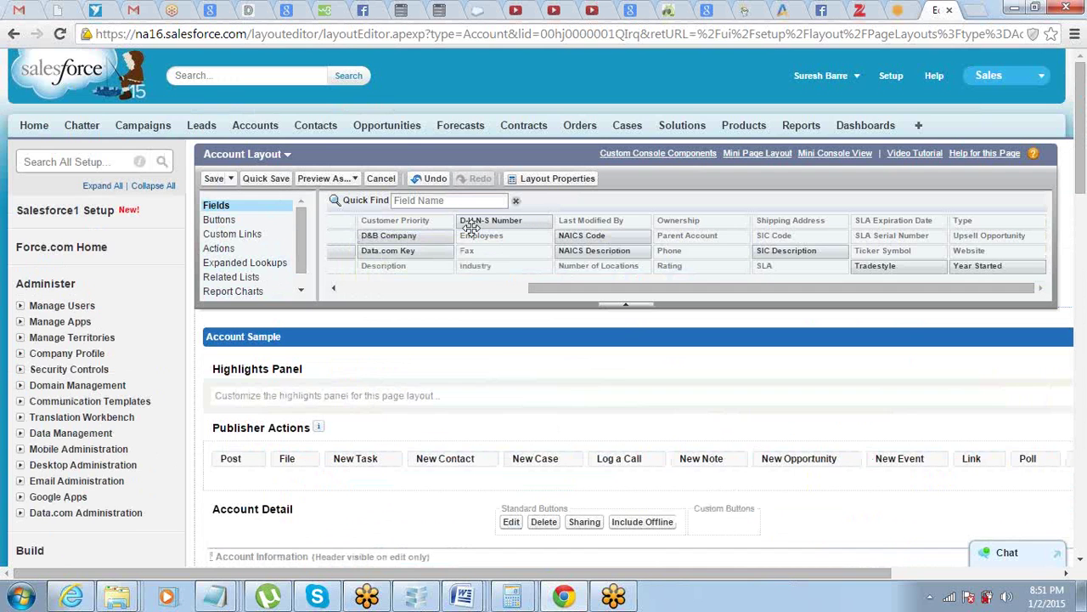
pyautogui.click(215, 181)
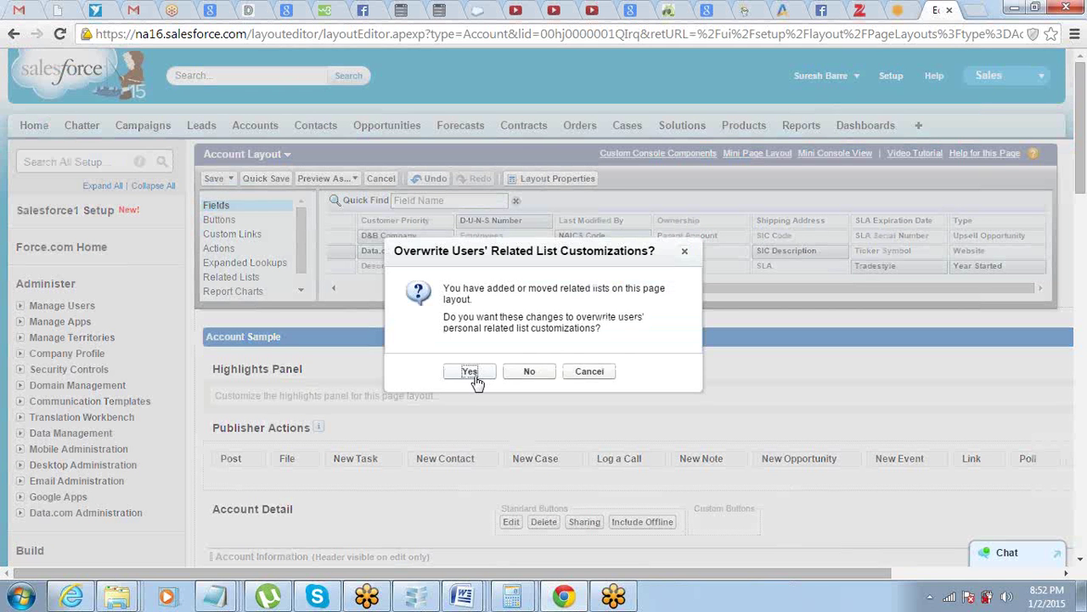
pyautogui.click(471, 372)
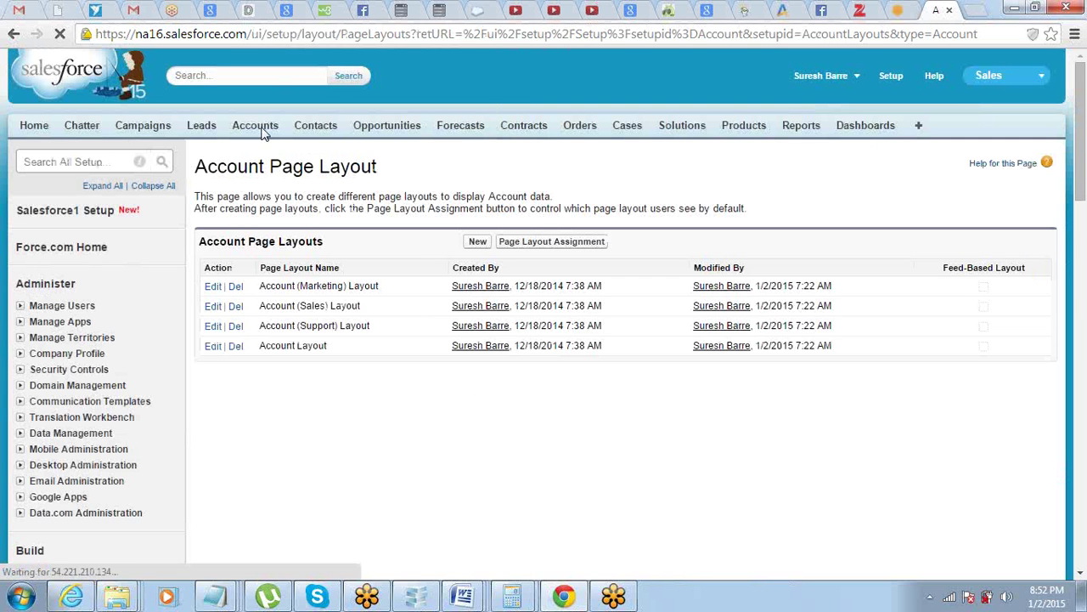
# Open the Burlington Textiles Corp of America account and highlight the contact's fax number in its Contacts related list.
pyautogui.click(262, 129)
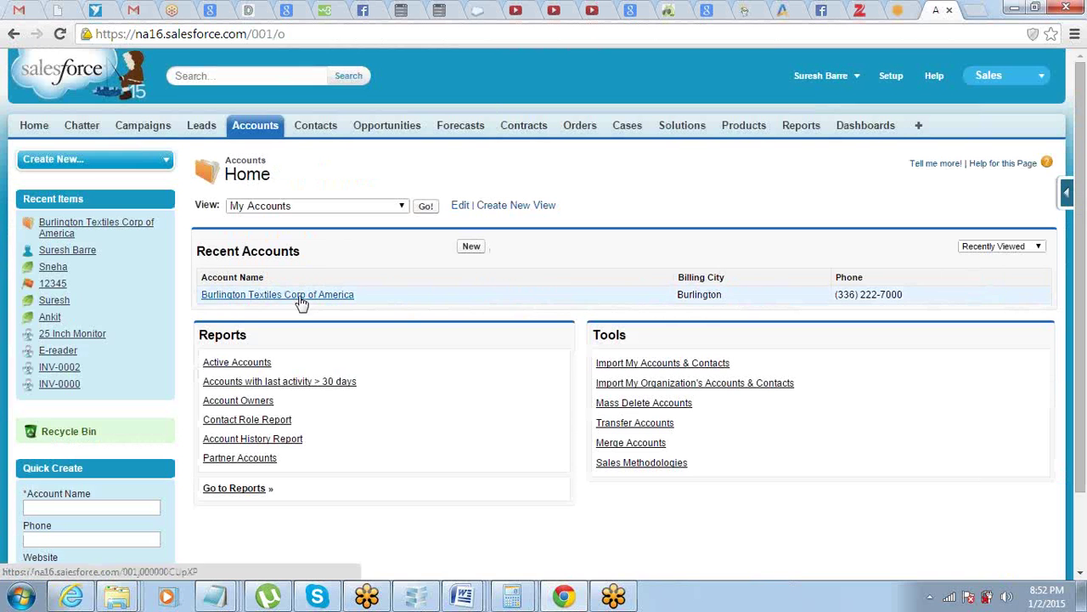
pyautogui.click(299, 295)
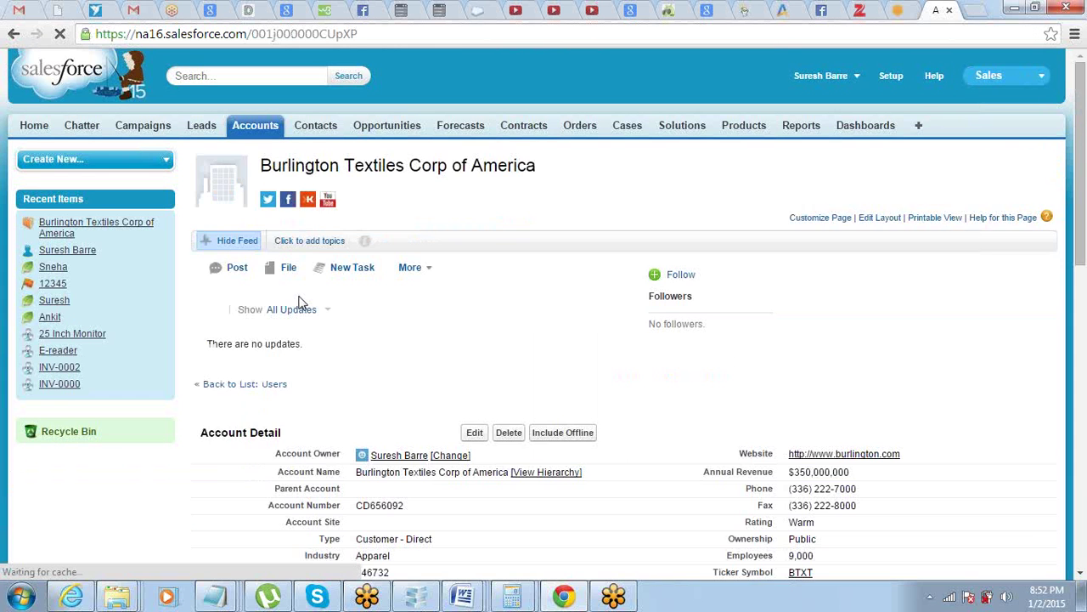
pyautogui.scroll(-3, 299, 301)
pyautogui.scroll(-1, 696, 246)
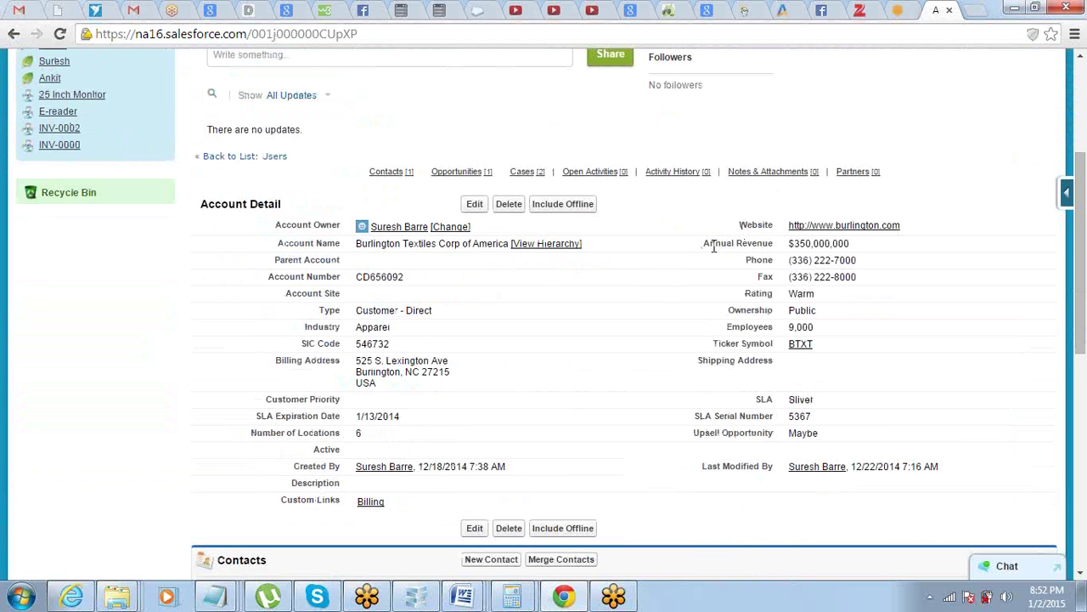
pyautogui.scroll(-1, 713, 251)
pyautogui.scroll(-3, 714, 252)
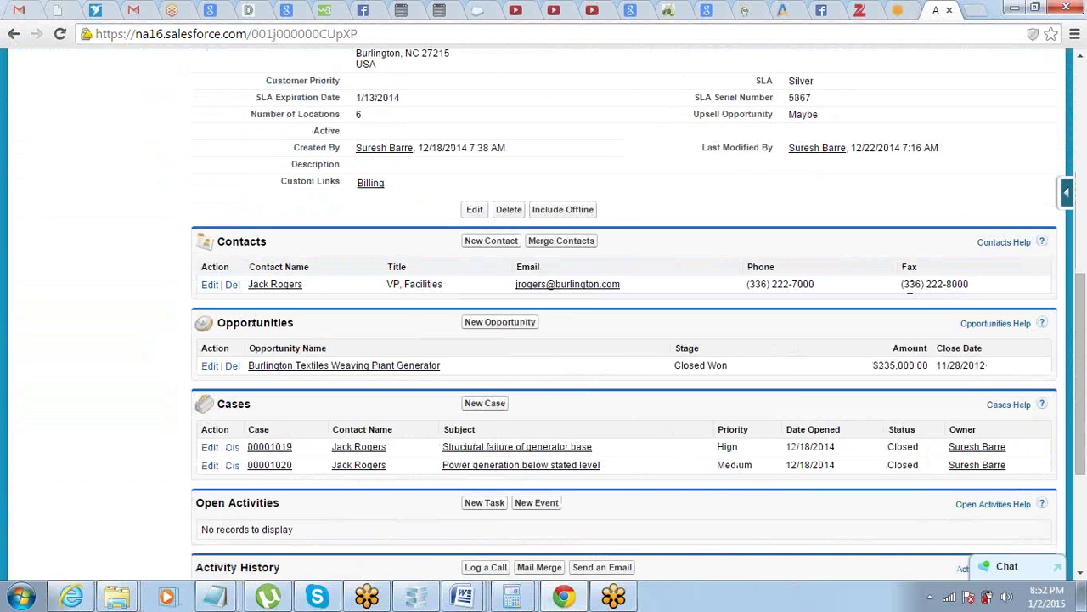
pyautogui.moveTo(906, 285); pyautogui.dragTo(978, 282)
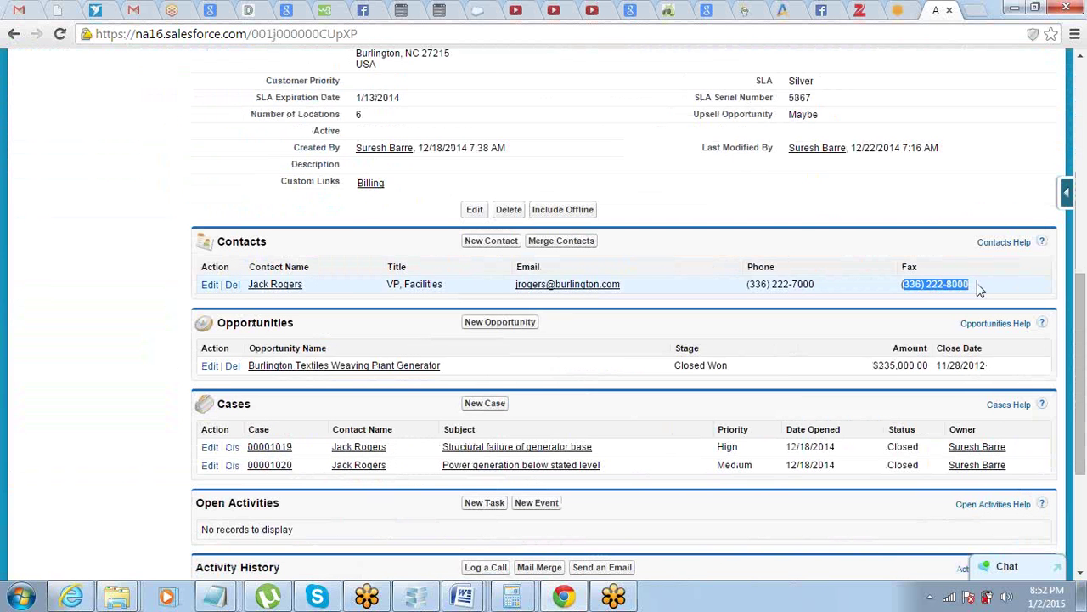
# Look over the account detail, switch to the Notepad notes, and place the cursor at the end of the related Lists line.
pyautogui.scroll(5, 978, 286)
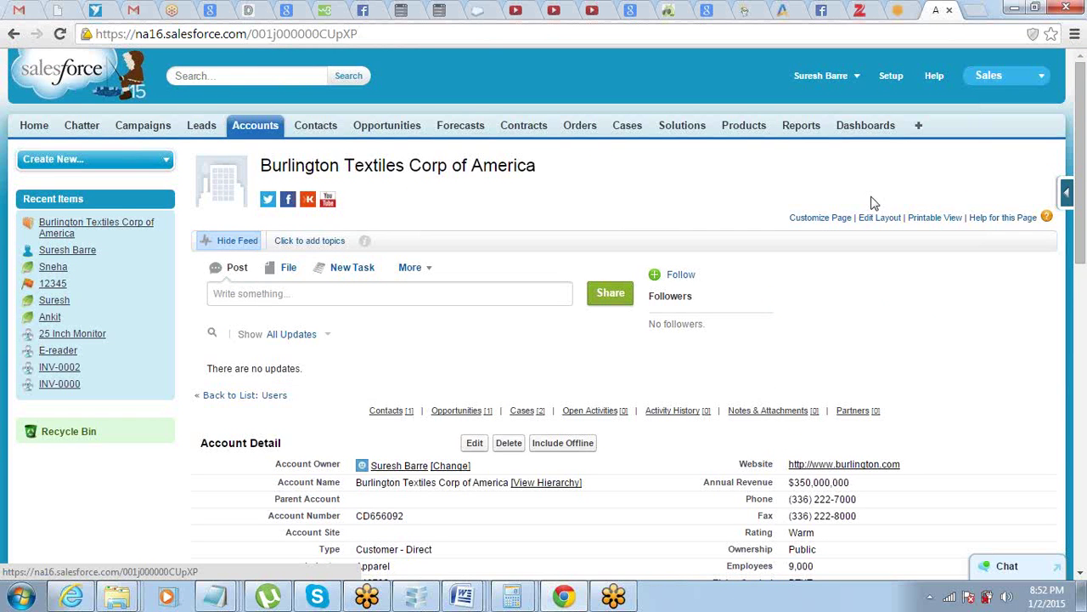
pyautogui.scroll(-3, 718, 246)
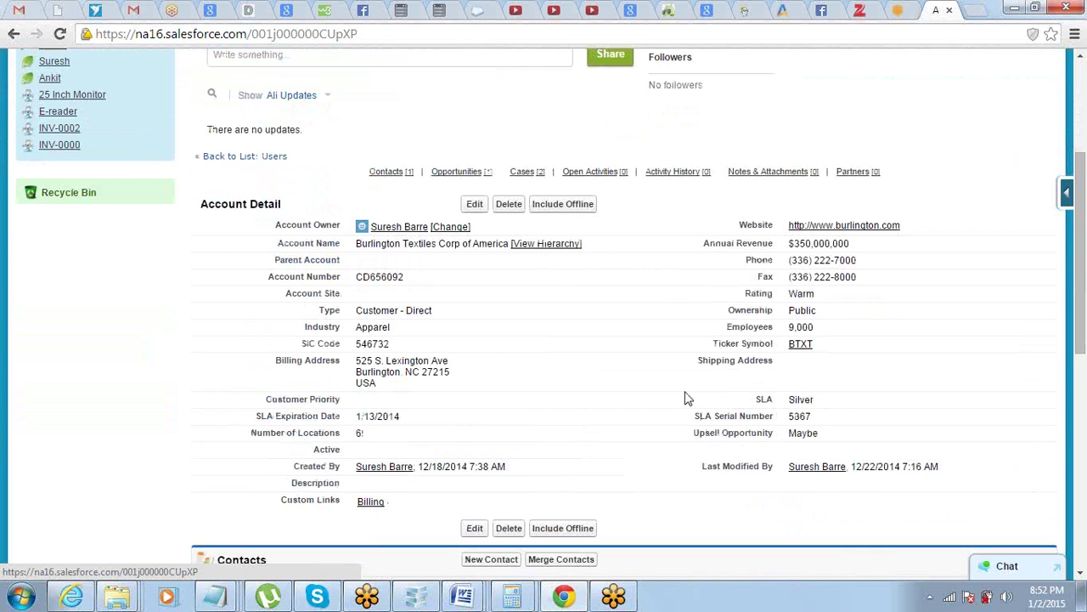
pyautogui.scroll(3, 643, 451)
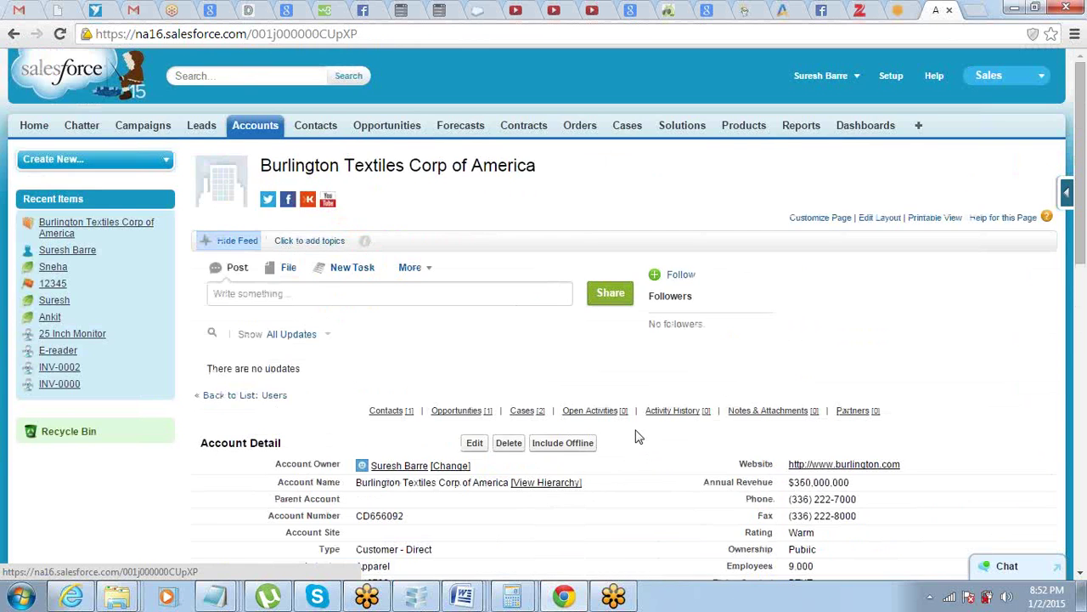
pyautogui.scroll(-3, 639, 436)
pyautogui.scroll(3, 639, 437)
pyautogui.moveTo(236, 601)
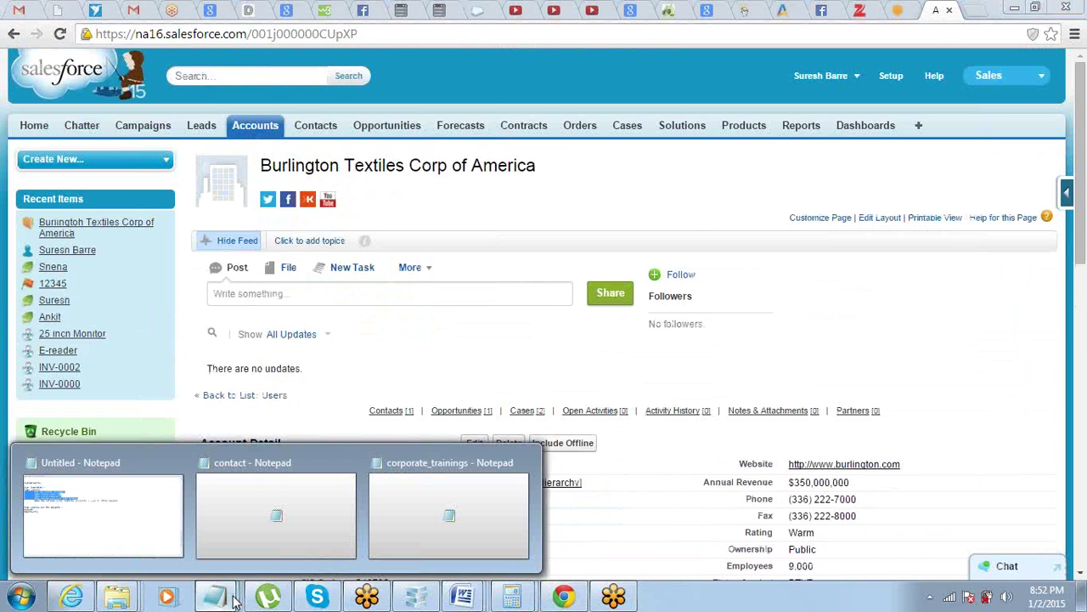
pyautogui.click(128, 549)
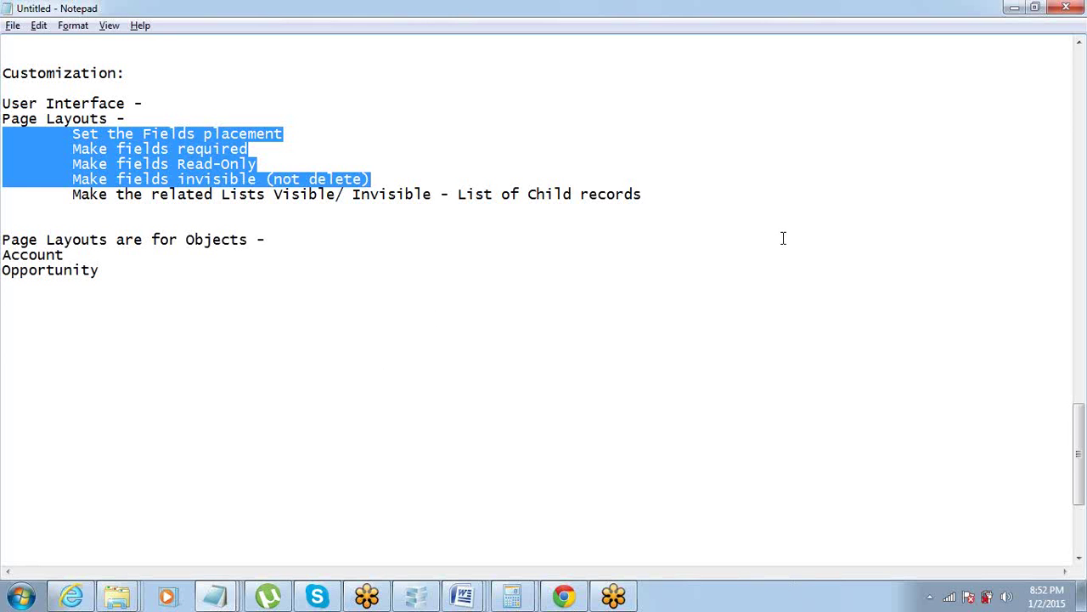
pyautogui.click(708, 201)
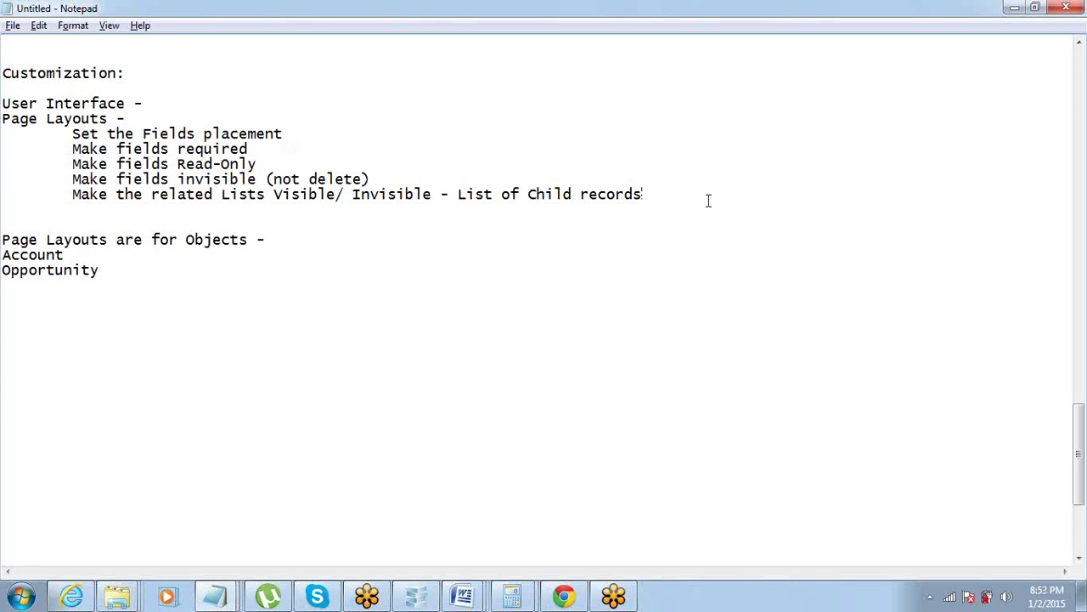
# Delete the "Page Layouts are for Objects" line with its Account and Opportunity entries, leaving blank lines under the related Lists line.
pyautogui.press('Return')
pyautogui.press('Return')
pyautogui.press('Return')
pyautogui.press('Return')
pyautogui.press('Return')
pyautogui.press('Return')
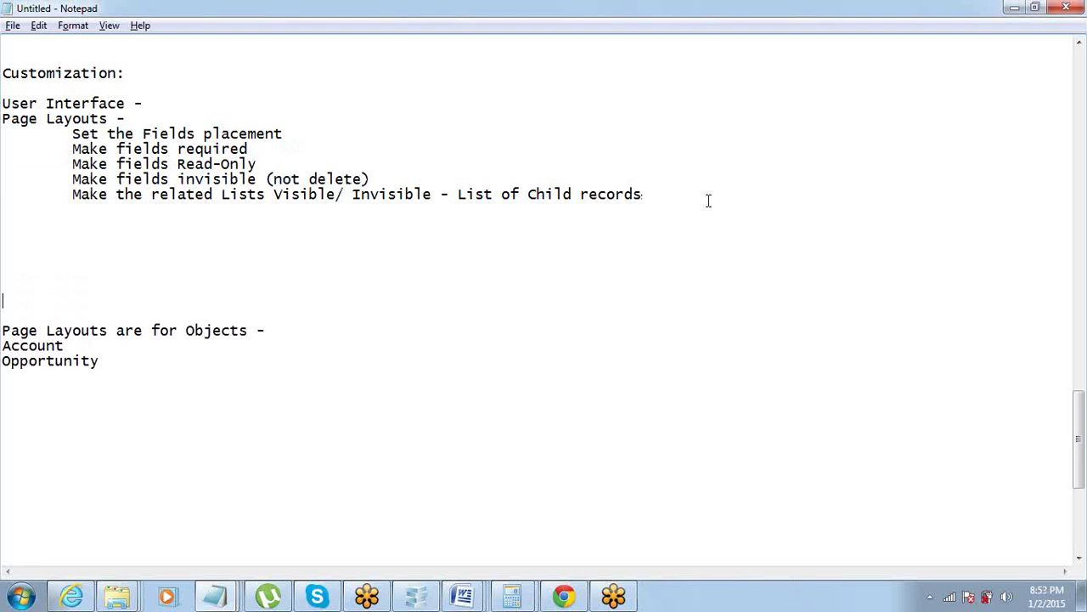
pyautogui.press('Down')
pyautogui.hotkey('shift', 'Down')
pyautogui.hotkey('shift', 'Down')
pyautogui.hotkey('shift', 'Down')
pyautogui.press('BackSpace')
pyautogui.press('BackSpace')
pyautogui.press('BackSpace')
pyautogui.press('BackSpace')
pyautogui.press('BackSpace')
pyautogui.press('BackSpace')
pyautogui.press('BackSpace')
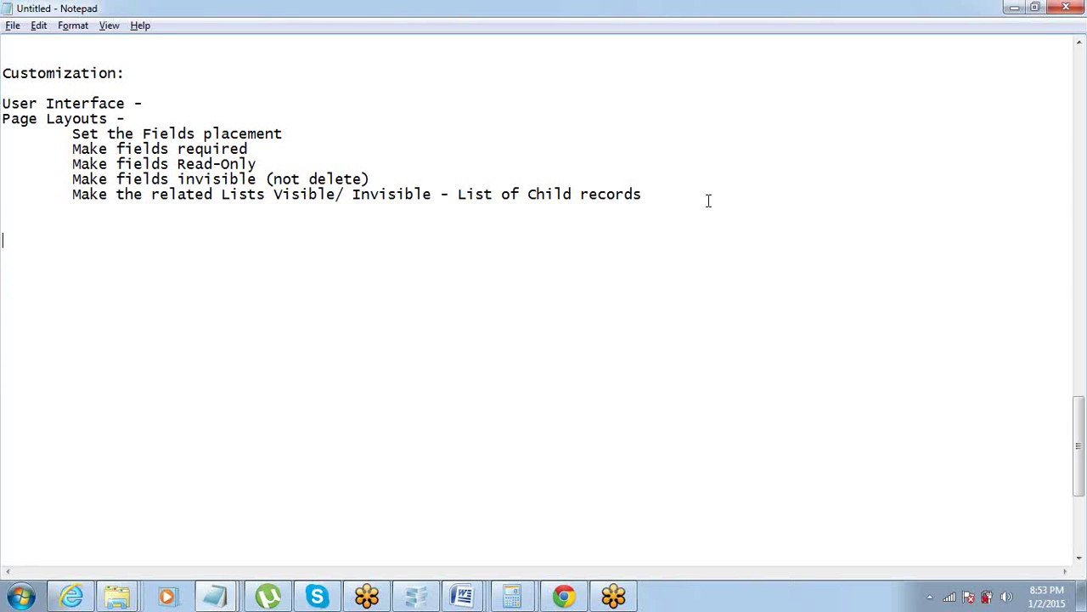
# Add the heading "Multiple Page Layouts for an Object" and, below a gap, the line "Account - 100 fields".
pyautogui.write('Multiple Page ')
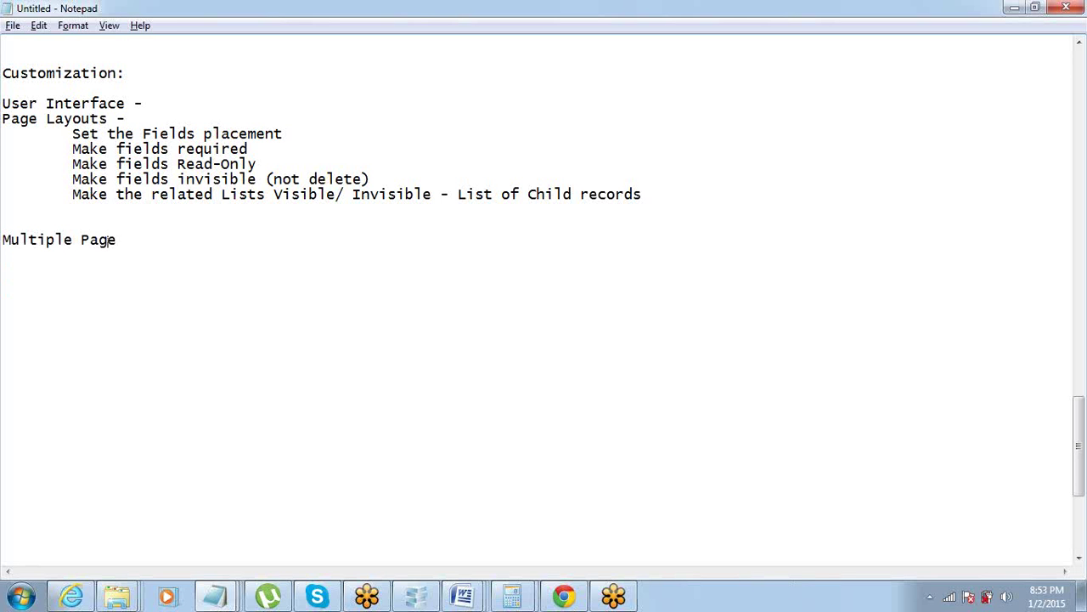
pyautogui.write('Layouts for an Object')
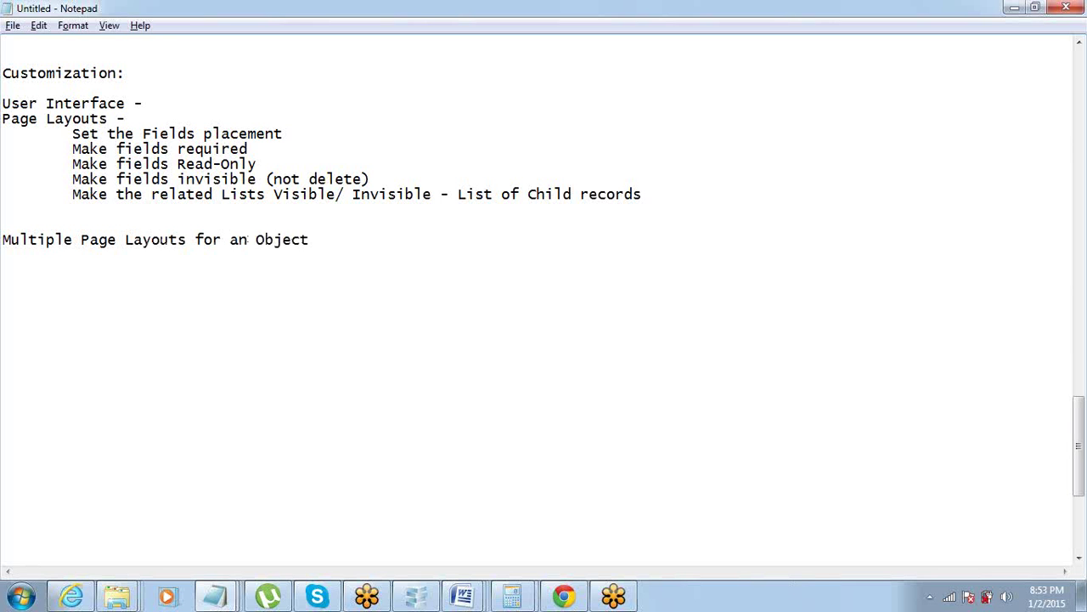
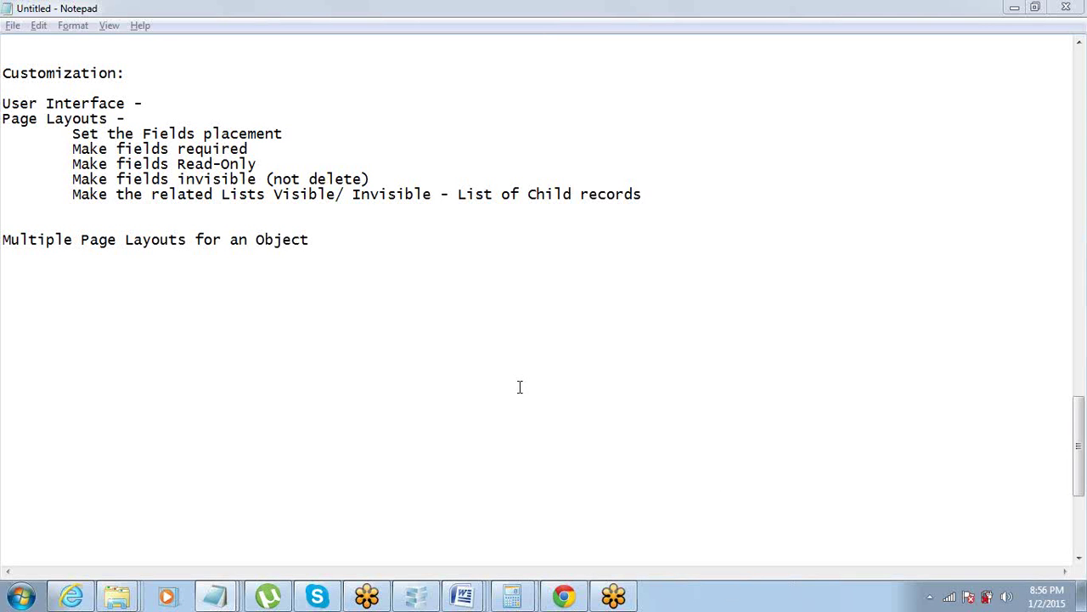
pyautogui.click(337, 239)
pyautogui.press('Return')
pyautogui.press('Return')
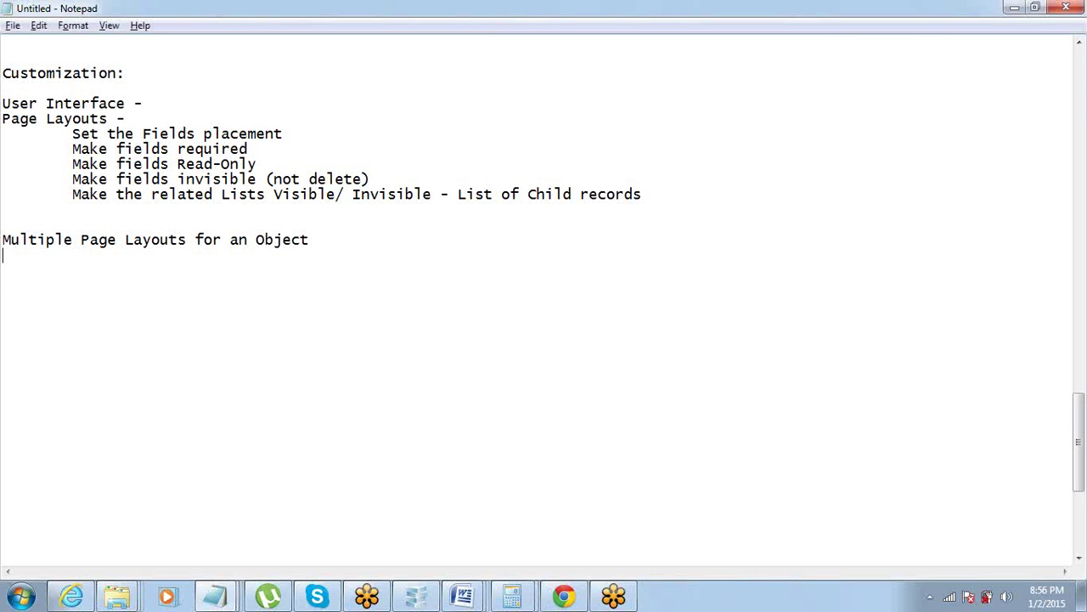
pyautogui.write('Account - ')
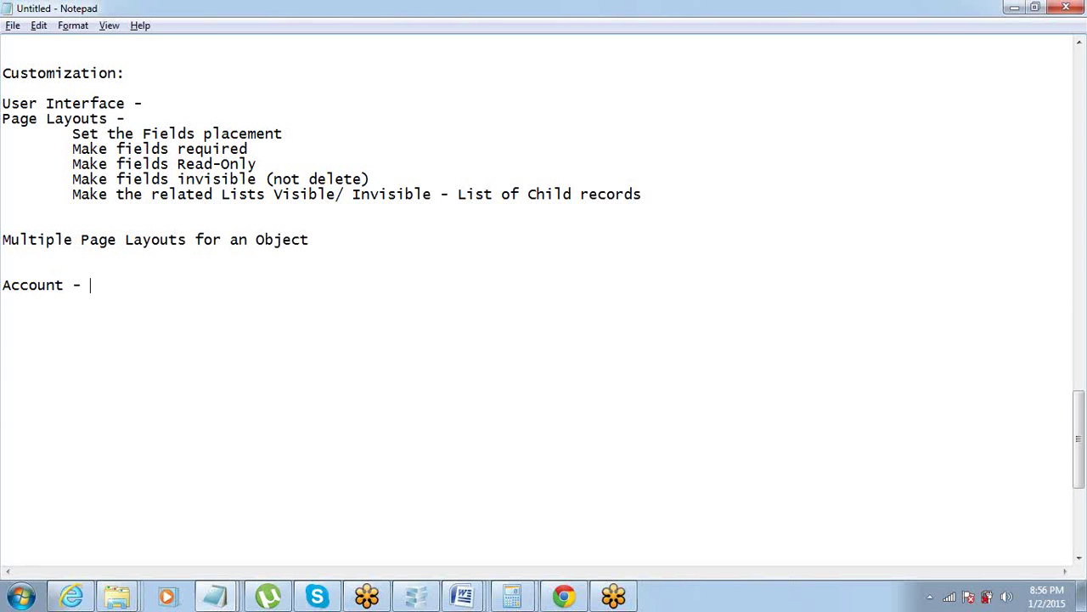
pyautogui.write('100 fields')
pyautogui.press('Return')
pyautogui.press('Return')
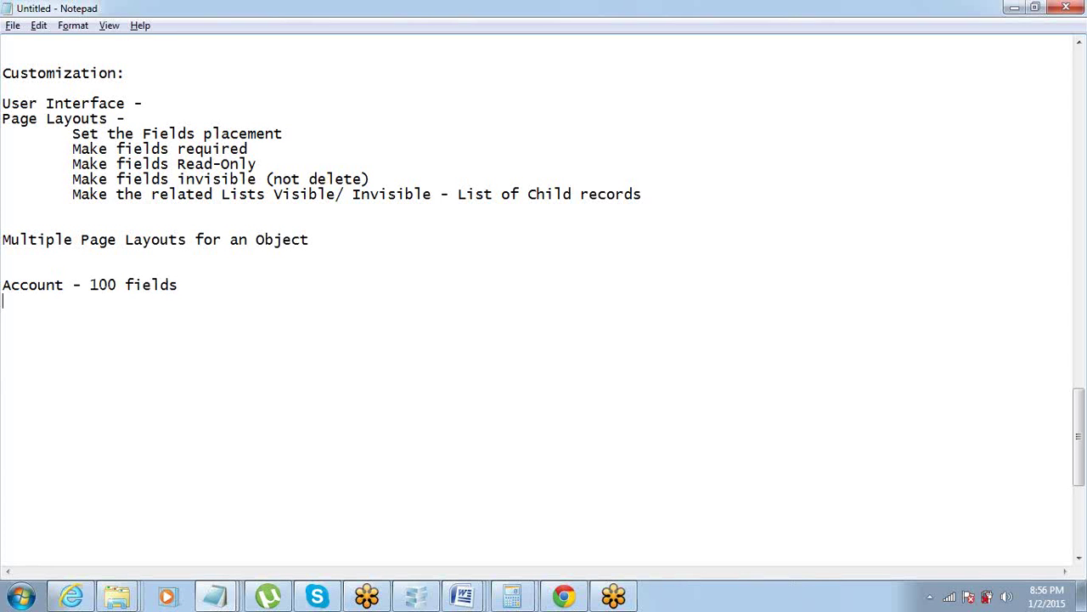
# Add the line "Sales Team - Name, Phone, - Contacts" below the Account line.
pyautogui.write('Sales Team -')
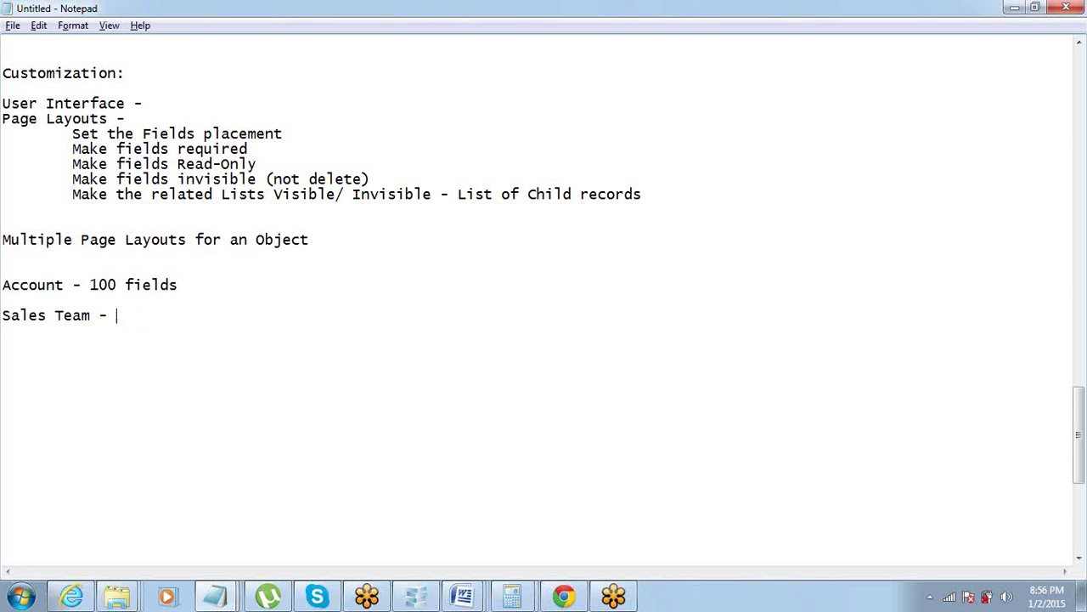
pyautogui.write('Name, Phone')
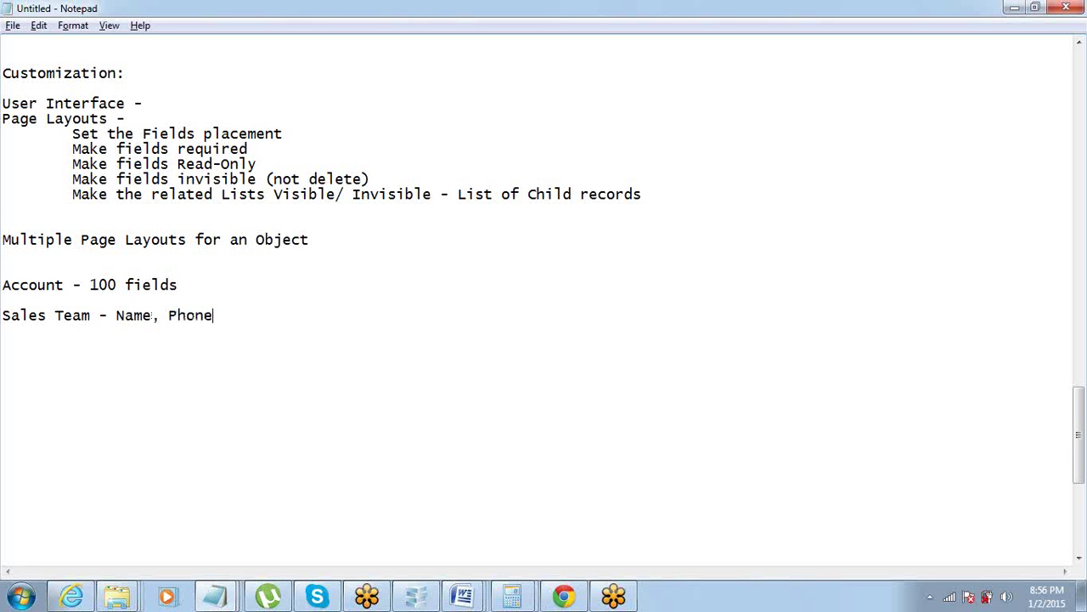
pyautogui.write(', - Contacts')
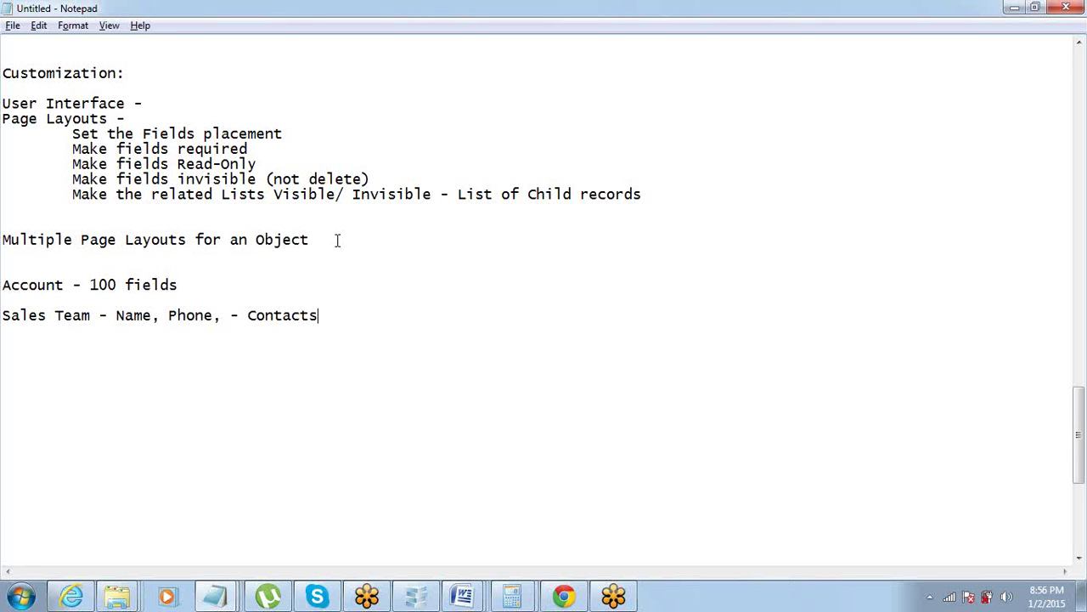
# Add the line "Customer Support Team - Name , website - Cases" directly under the Sales Team line.
pyautogui.press('Return')
pyautogui.write('Custoe')
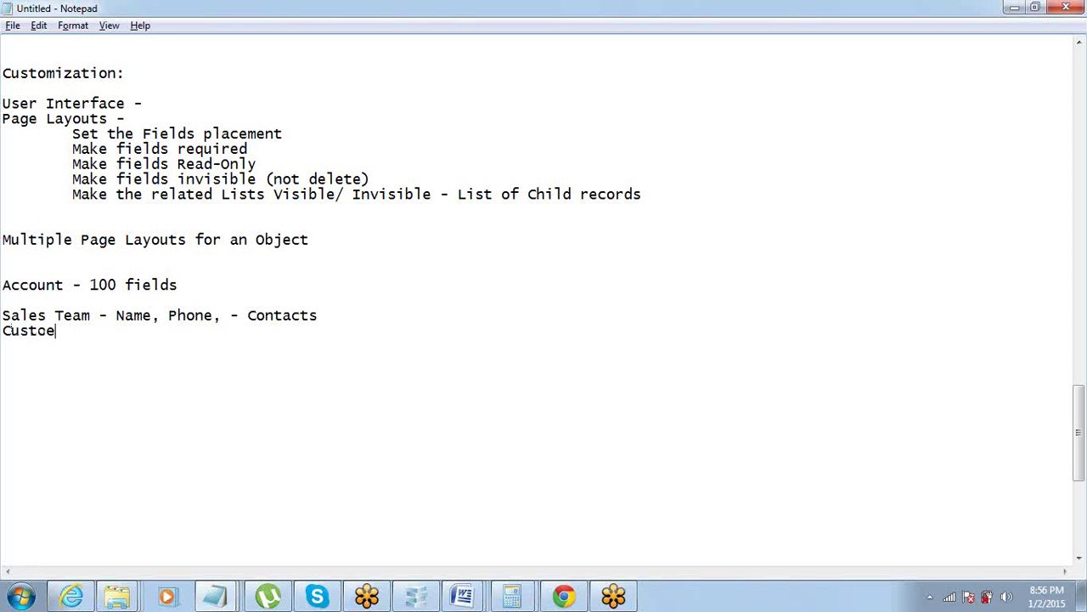
pyautogui.press('BackSpace')
pyautogui.write('mer Support ')
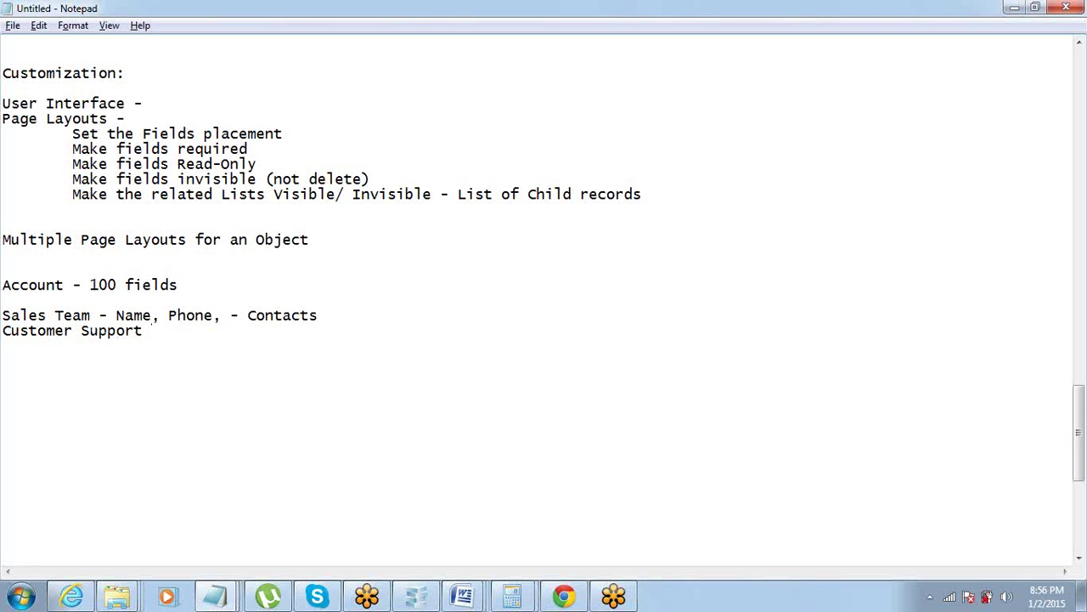
pyautogui.write('Team - Name , we')
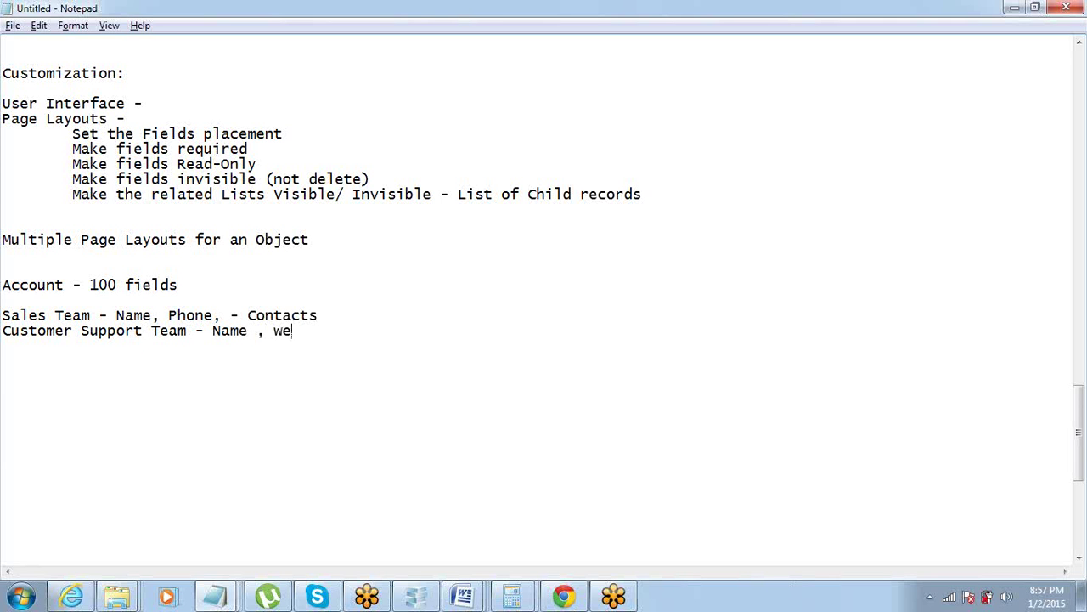
pyautogui.write('bsite - Cases')
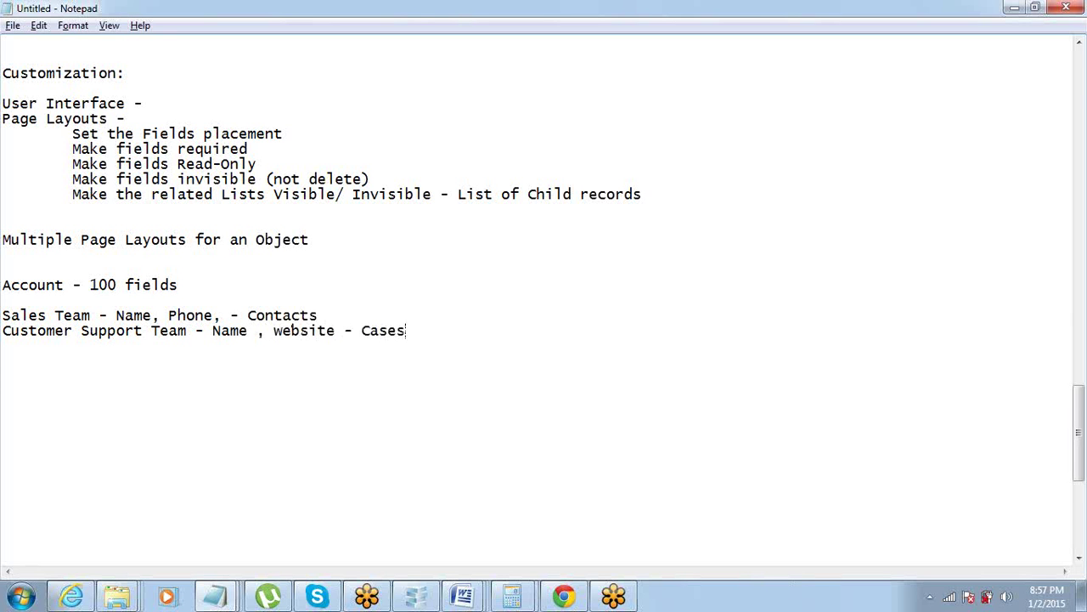
# Highlight "- Cases" in the Customer Support Team line and the whole Sales Team line.
pyautogui.moveTo(364, 330); pyautogui.dragTo(273, 331)
pyautogui.click(383, 330)
pyautogui.doubleClick(383, 330)
pyautogui.moveTo(383, 330); pyautogui.dragTo(343, 331)
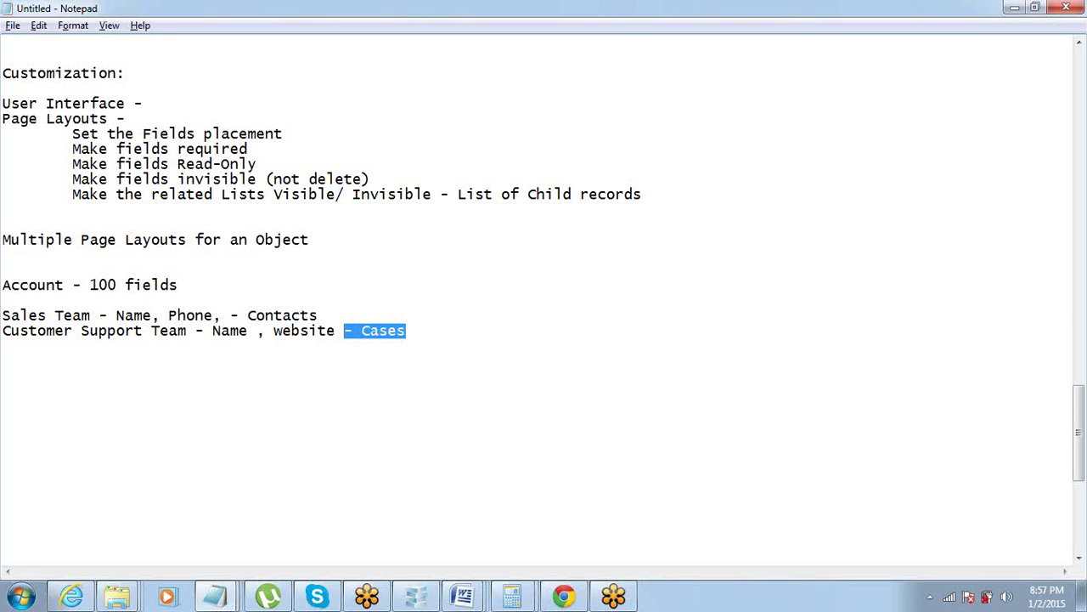
pyautogui.press('Up')
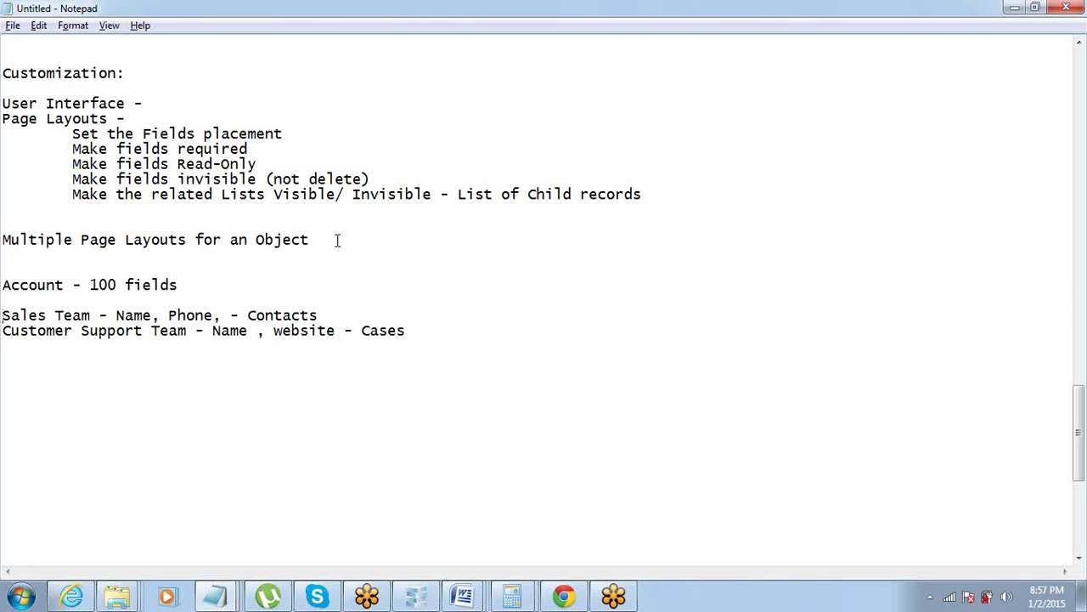
pyautogui.hotkey('shift', 'End')
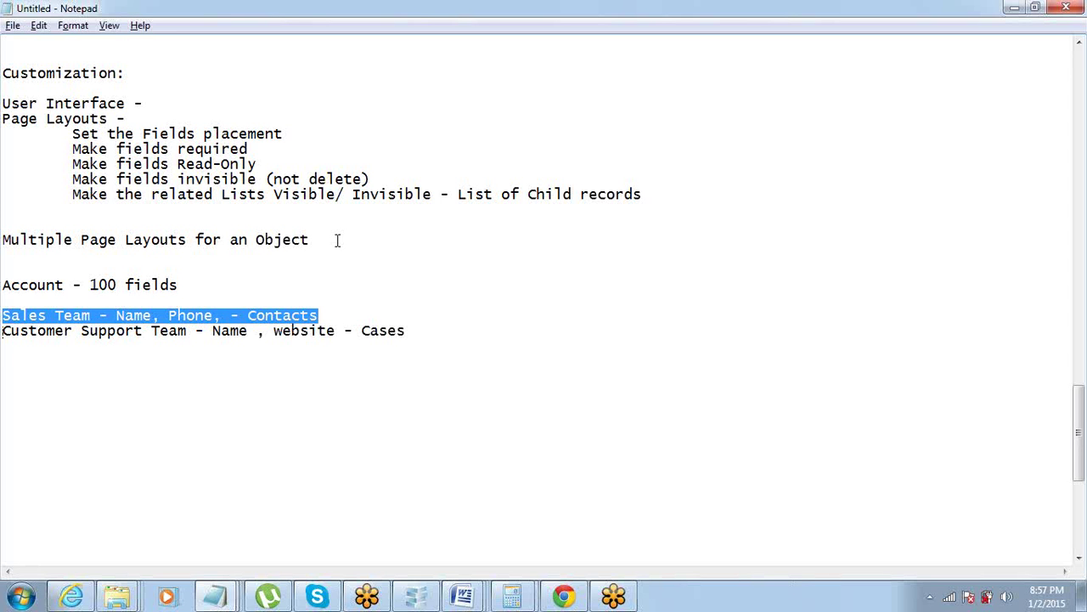
# Insert "Sales Page Layout - Sales Profile - " at the start of the Sales Team line.
pyautogui.press('Down')
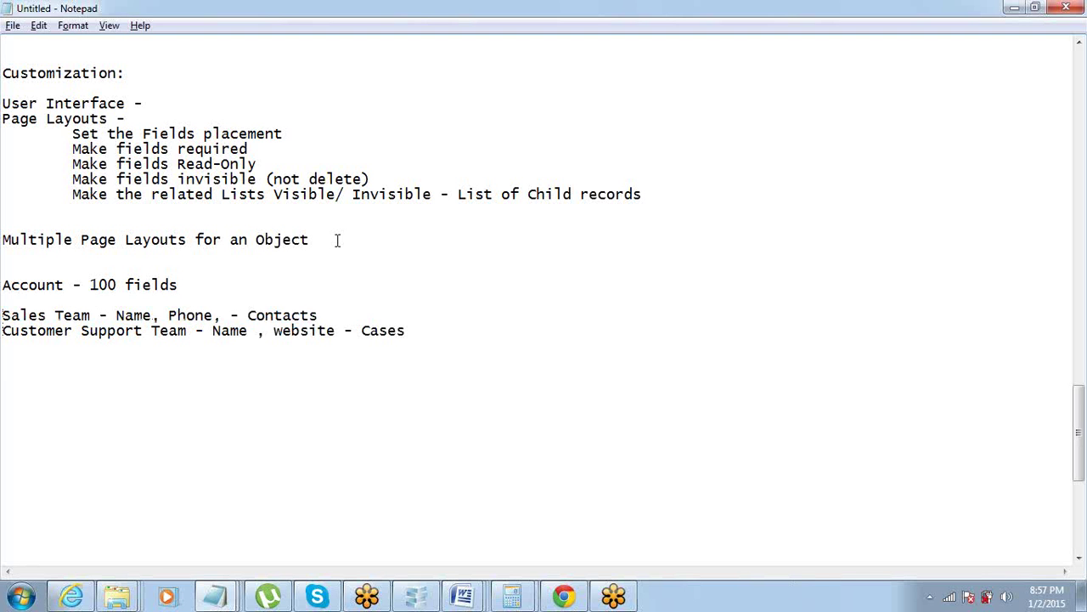
pyautogui.write('Sales PA')
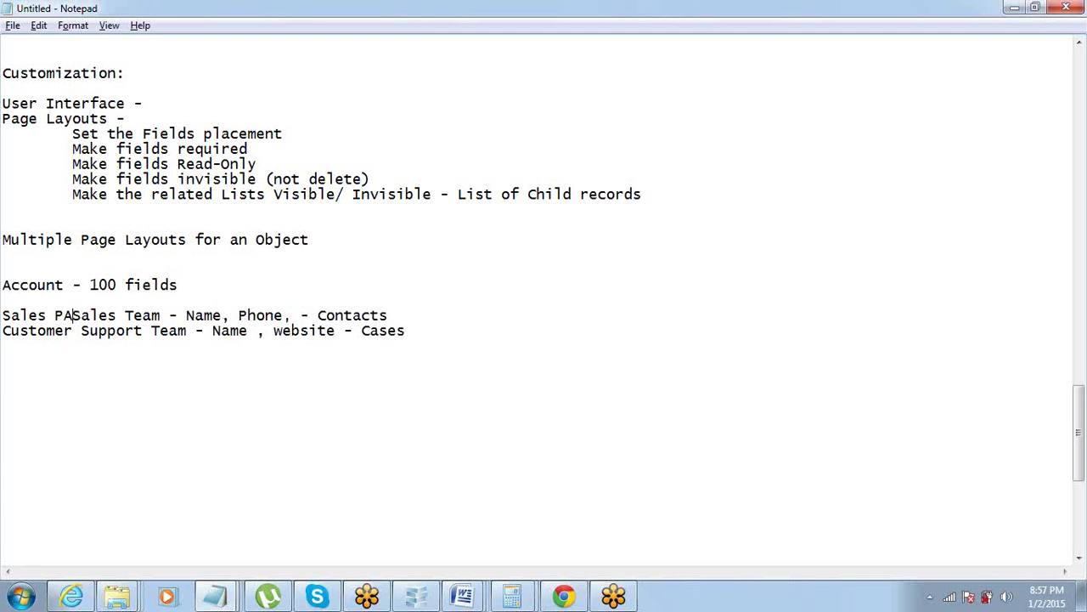
pyautogui.press('BackSpace')
pyautogui.write('age Layu')
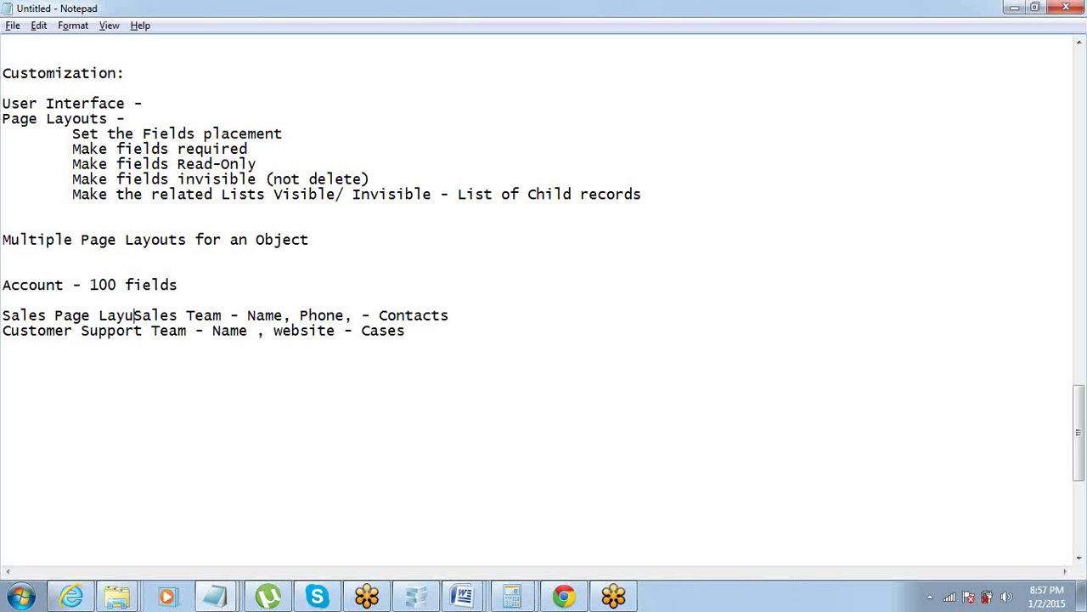
pyautogui.press('BackSpace')
pyautogui.write('out - ')
pyautogui.write('Sales Profi')
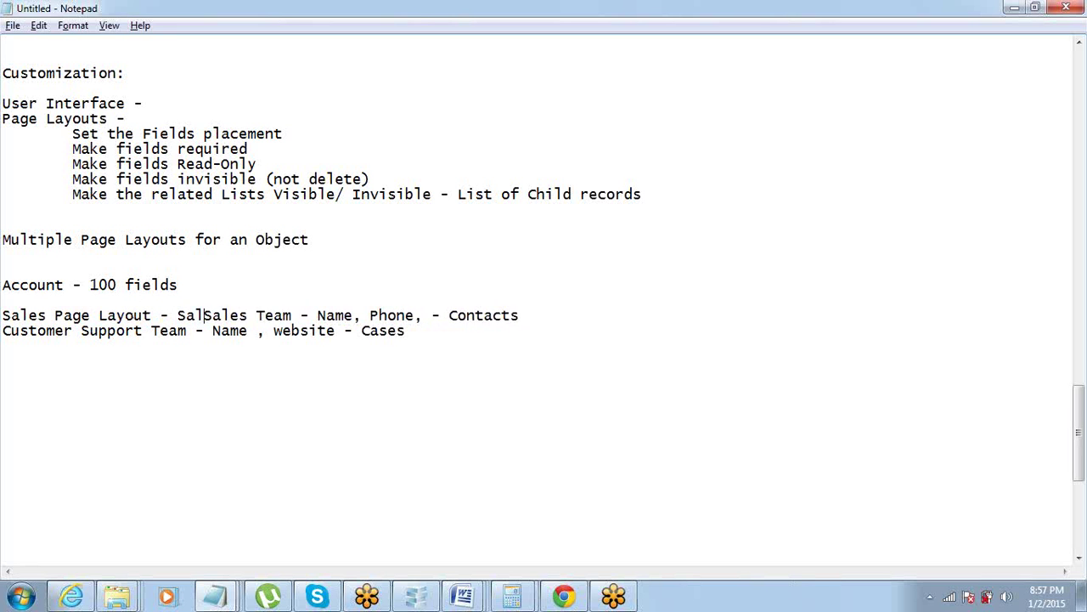
pyautogui.write('le -')
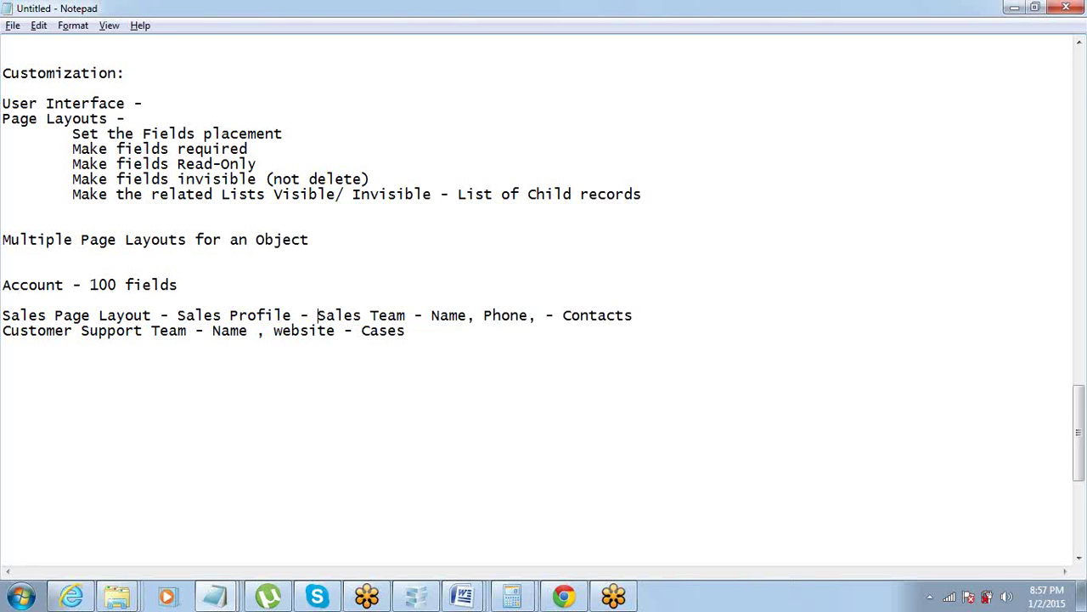
pyautogui.hotkey('shift', 'Left')
pyautogui.hotkey('shift', 'Left')
pyautogui.click(186, 331)
# Switch to Salesforce in Chrome and open the Account page layouts list in Setup.
pyautogui.click(565, 597)
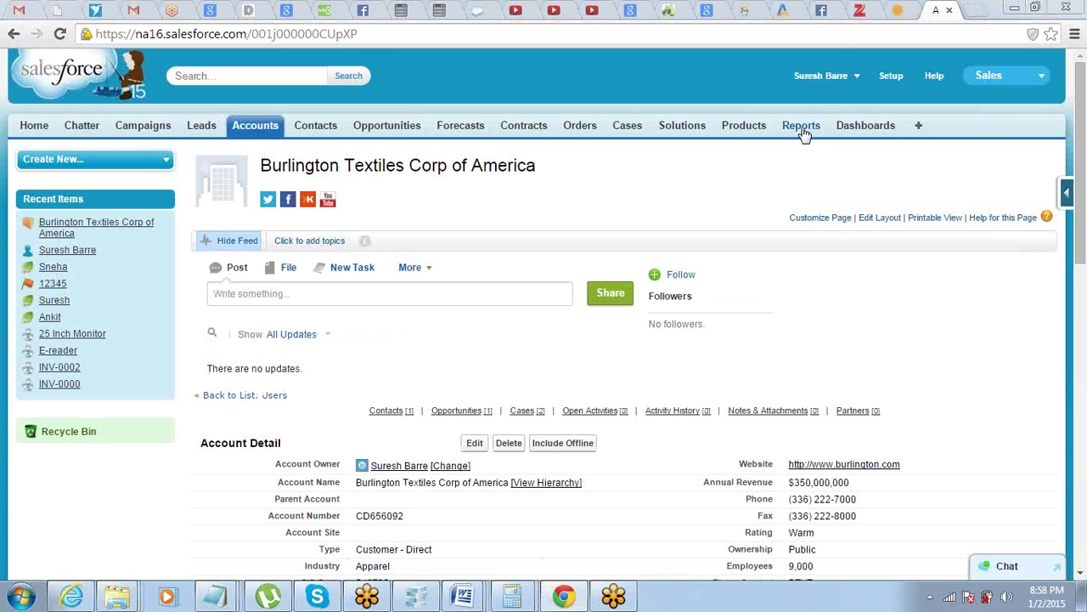
pyautogui.click(887, 75)
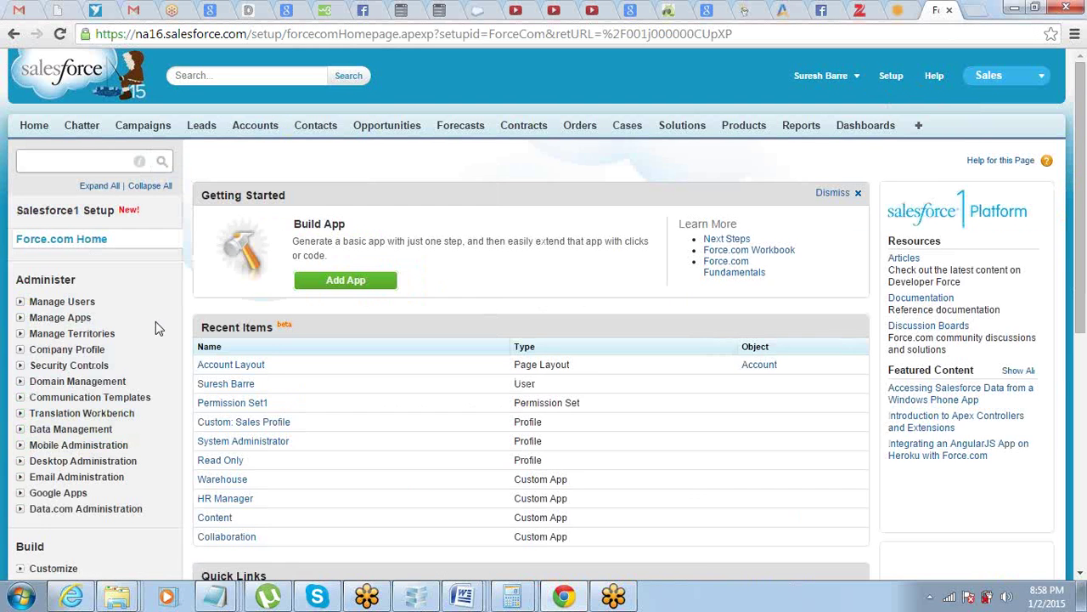
pyautogui.scroll(-5, 155, 321)
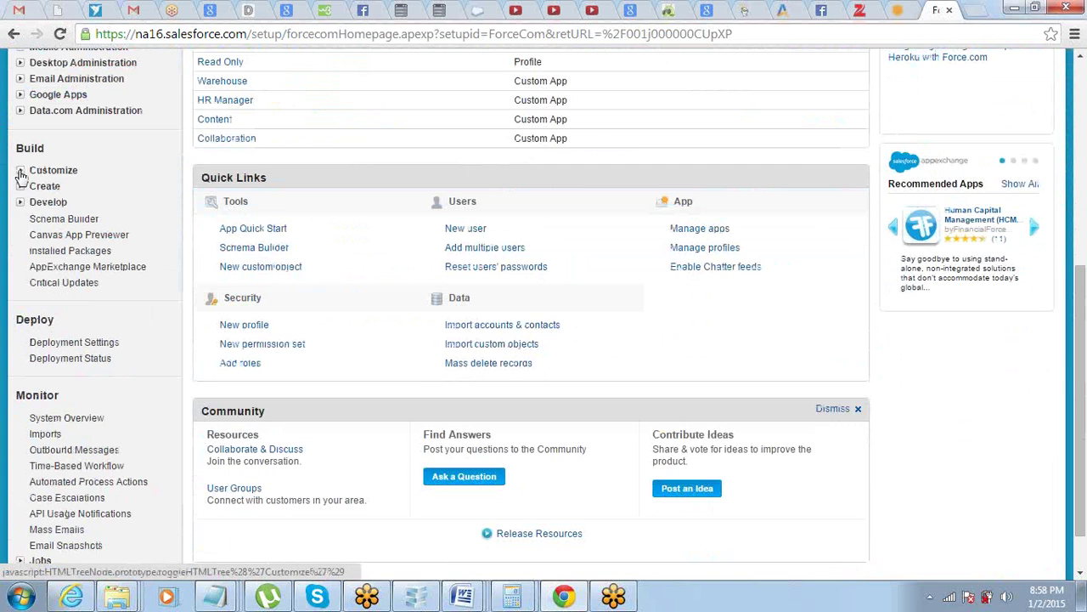
pyautogui.click(19, 172)
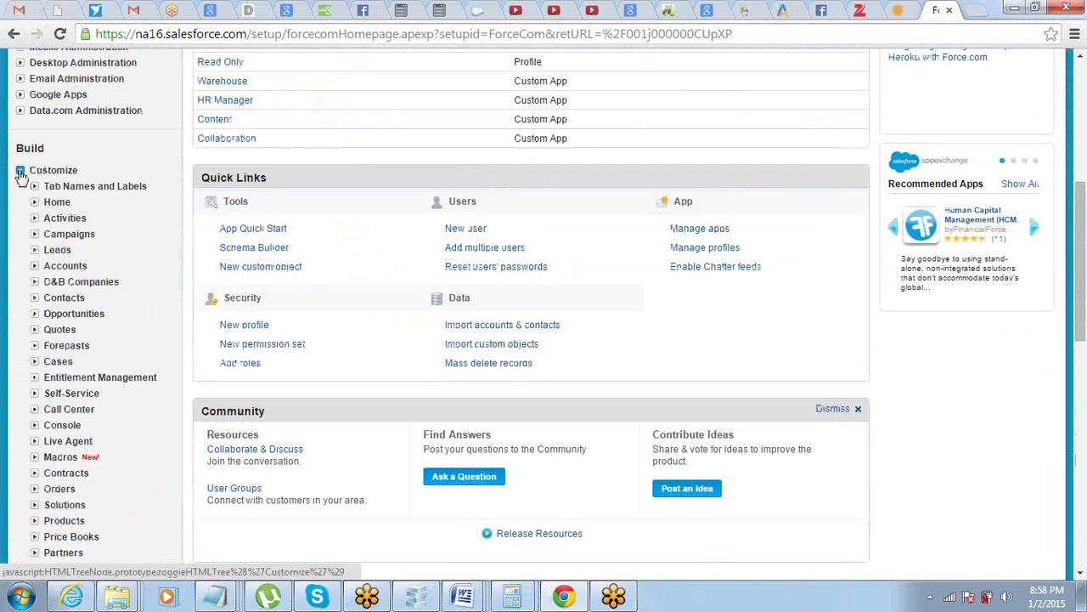
pyautogui.click(35, 266)
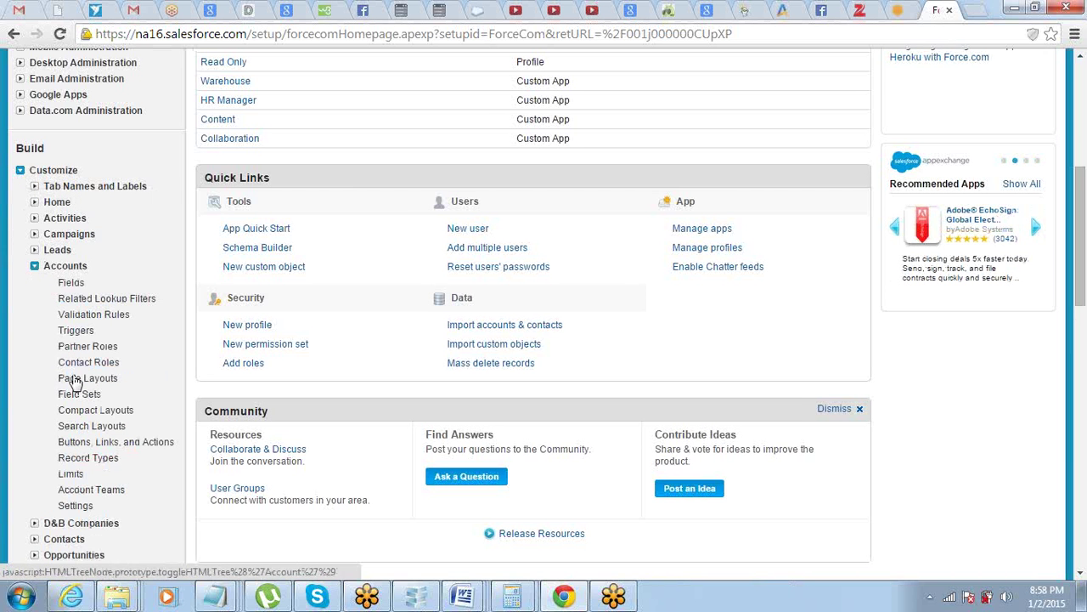
pyautogui.click(75, 380)
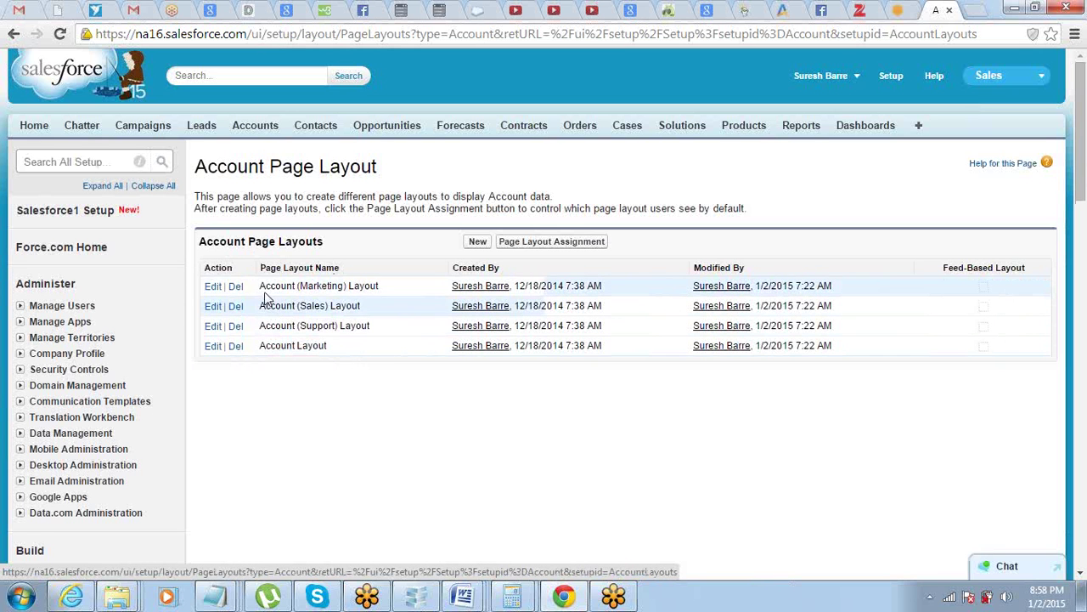
# Review the Account page layout names, highlighting Account (Marketing) Layout and part of Account Layout.
pyautogui.moveTo(259, 287); pyautogui.dragTo(378, 291)
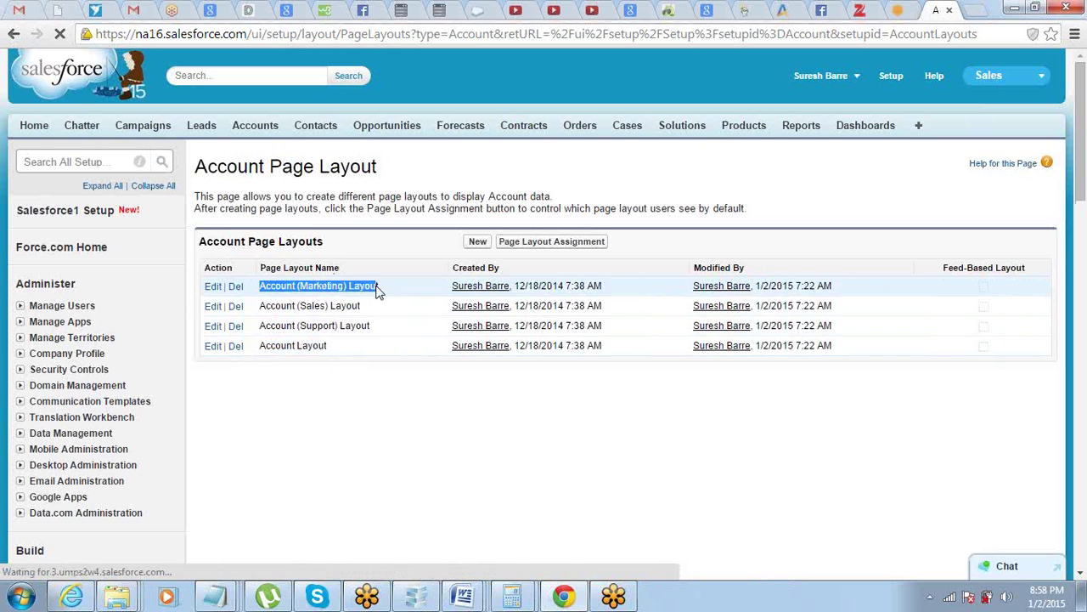
pyautogui.click(287, 305)
pyautogui.moveTo(282, 325); pyautogui.dragTo(347, 348)
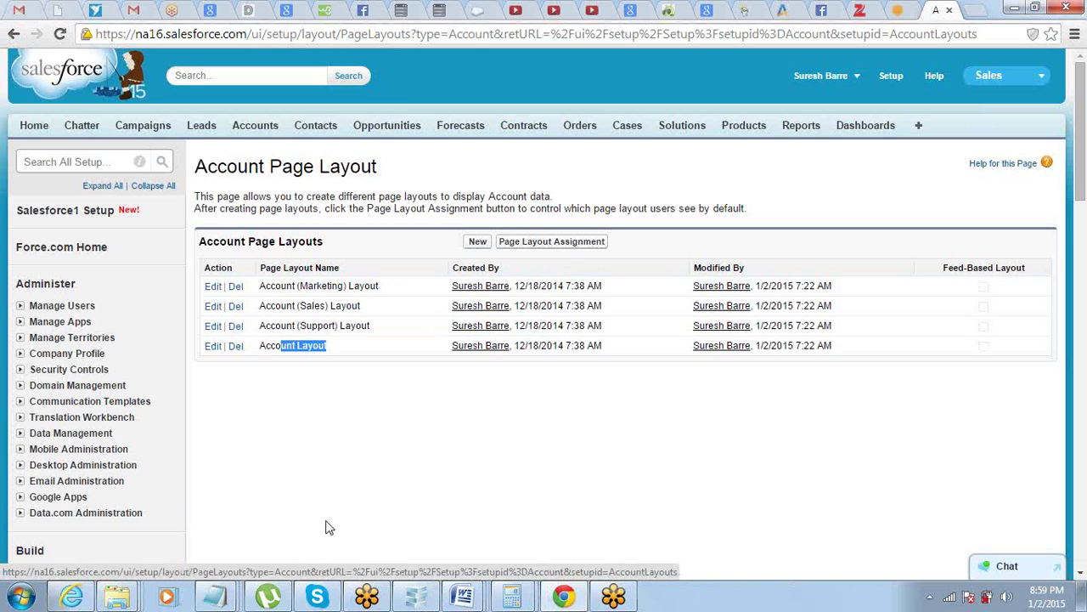
# Switch to the untitled Notepad notes and add the line "Change the Opportunity Page Layout -" below the Customer Support Team line.
pyautogui.click(222, 597)
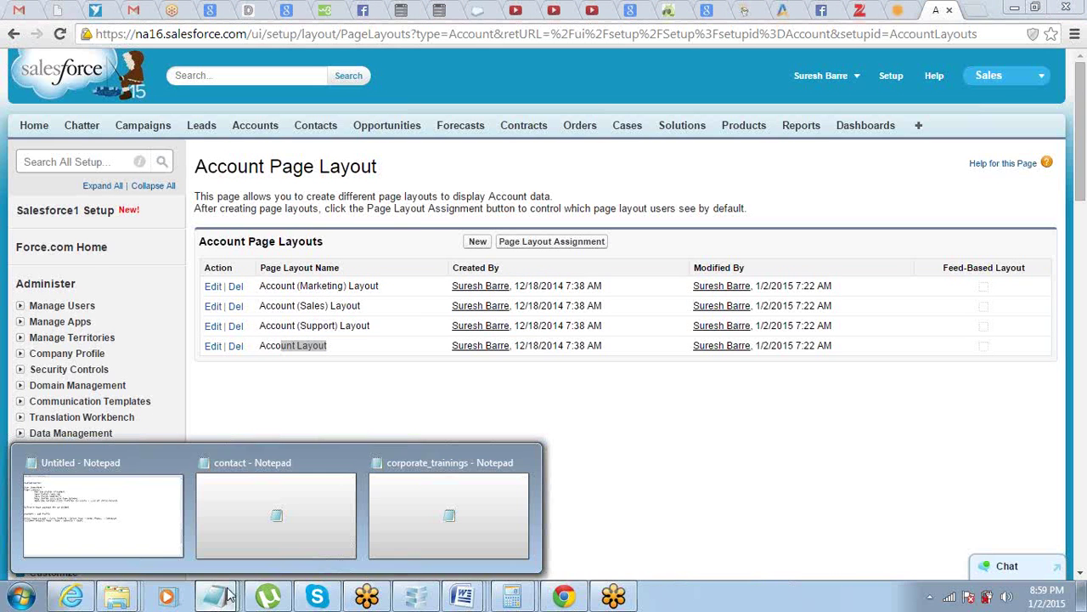
pyautogui.click(162, 556)
pyautogui.scroll(-8, 232, 283)
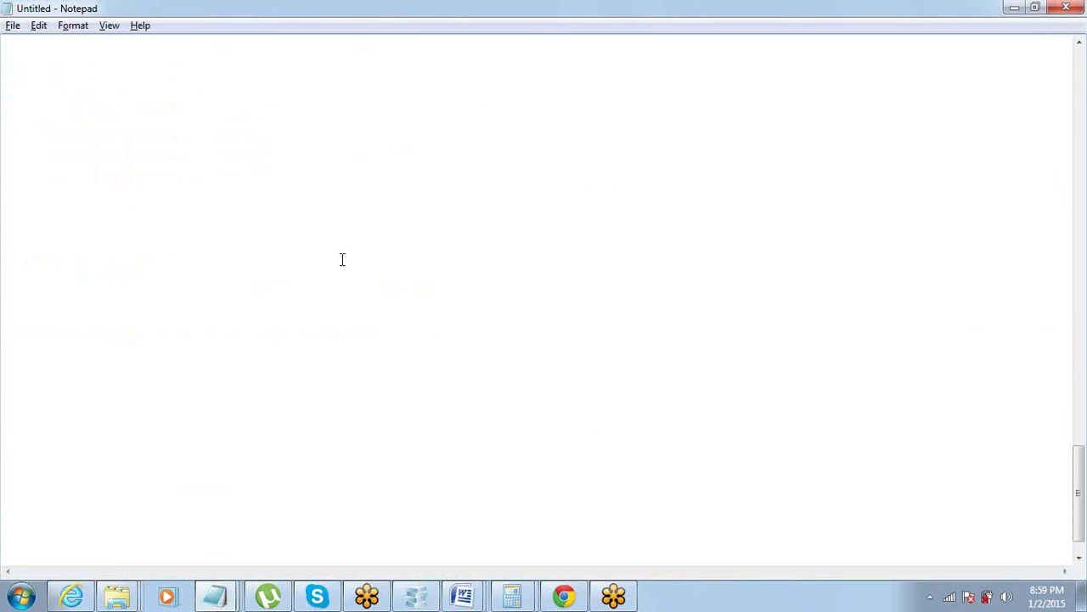
pyautogui.scroll(3, 342, 259)
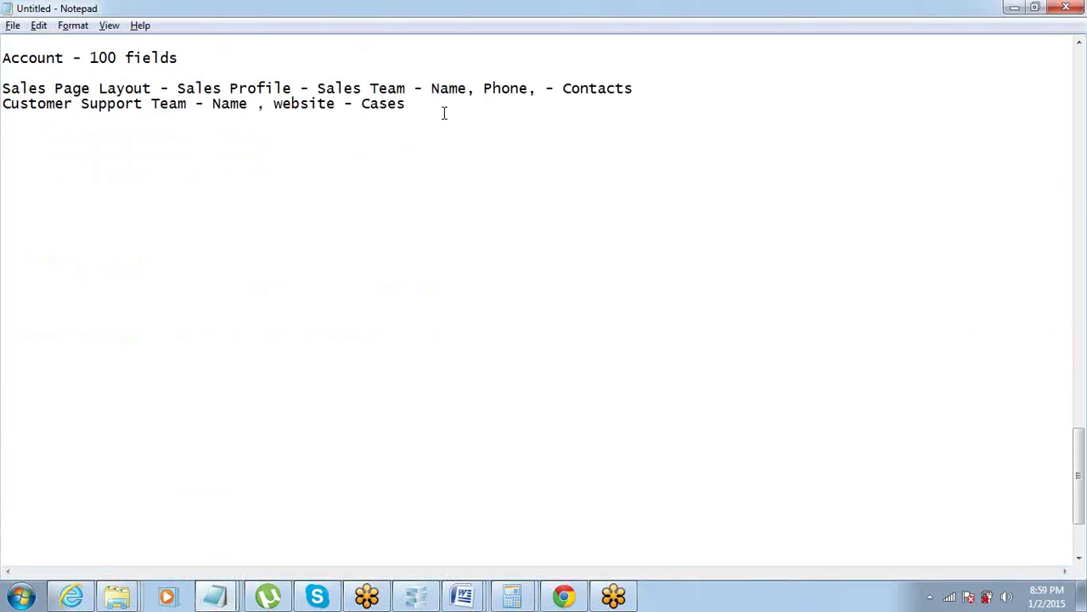
pyautogui.press('Return')
pyautogui.press('Return')
pyautogui.press('Return')
pyautogui.write('Change the ')
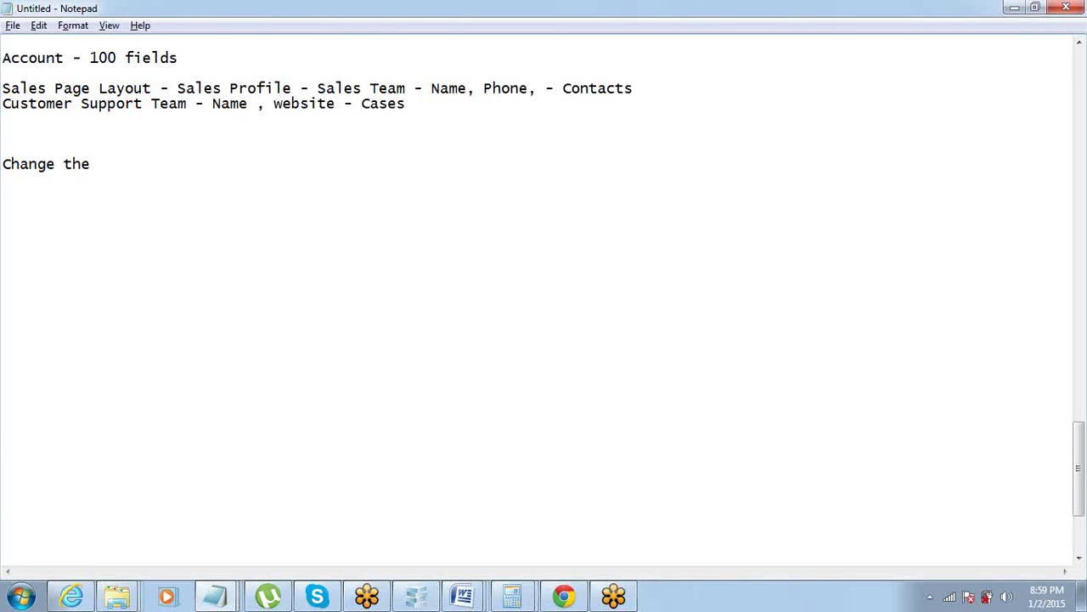
pyautogui.write('Opportunity ')
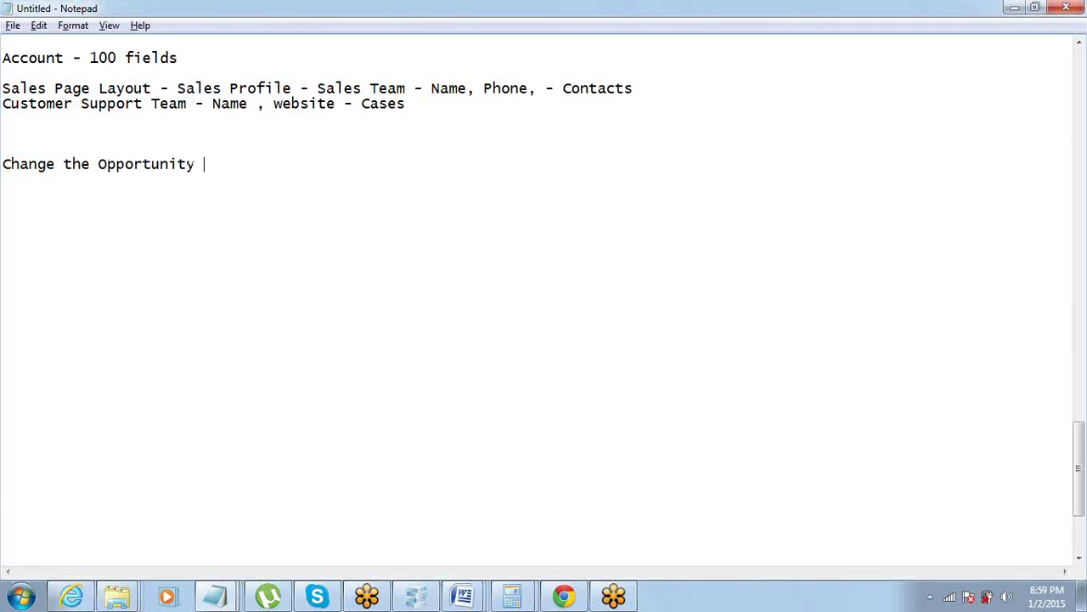
pyautogui.write('Page Layout -')
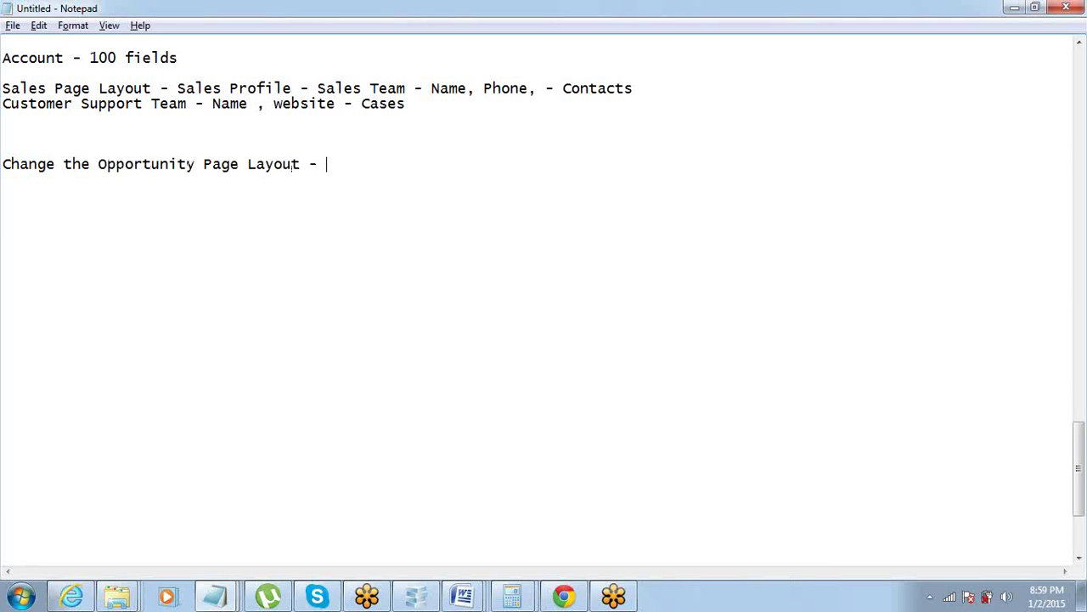
# Write "Remove AMount, Expected Revenue Fields" under the Opportunity Page Layout heading, separated from it by a blank line.
pyautogui.press('Return')
pyautogui.write('Remove AMount')
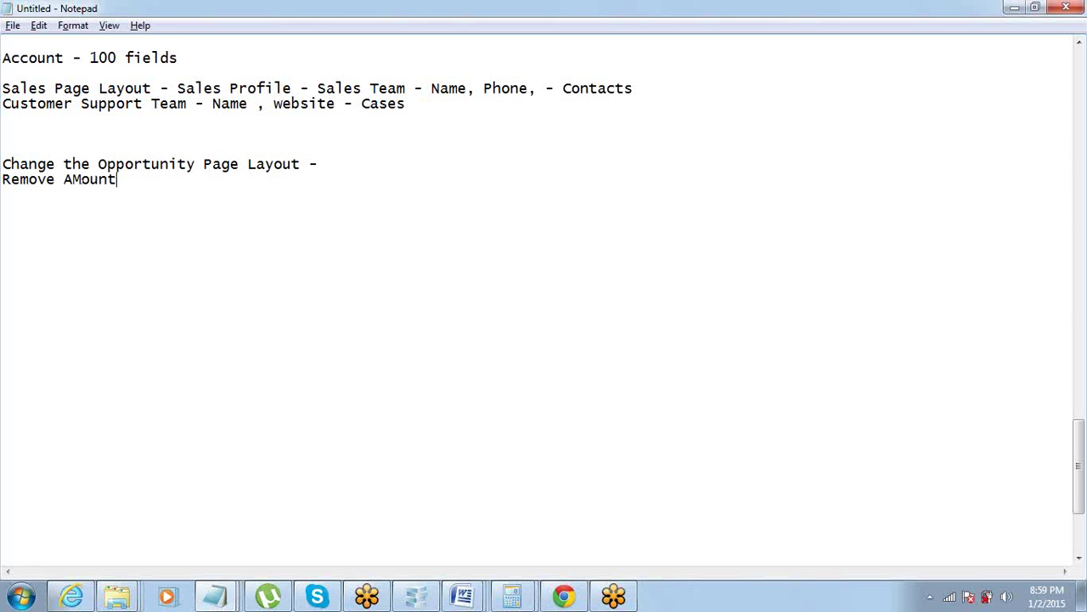
pyautogui.write(',')
pyautogui.write('Expected Reven')
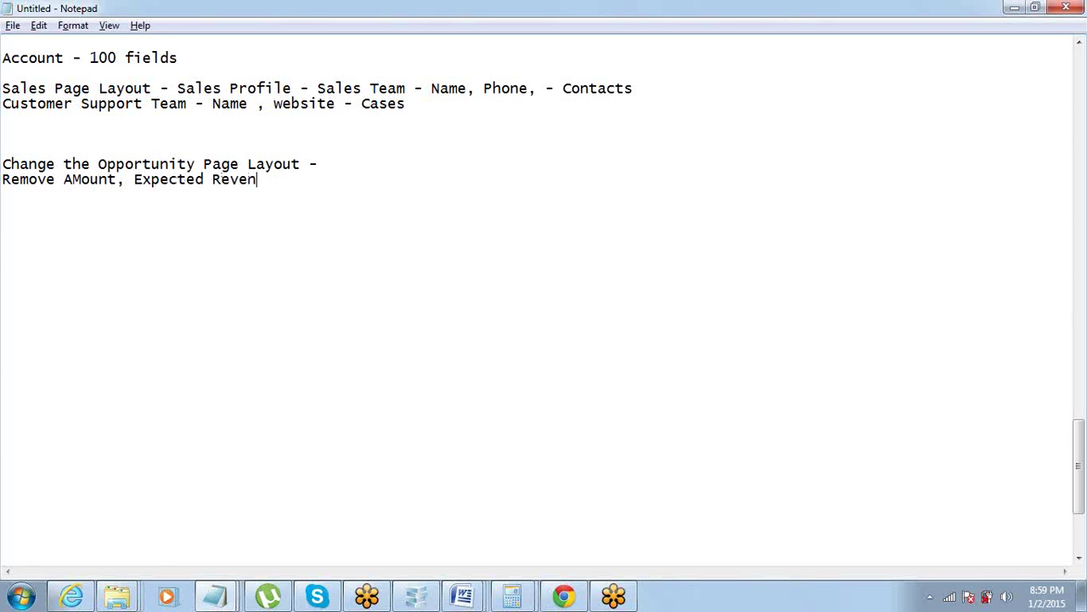
pyautogui.write('ue Fields')
pyautogui.press('Up')
pyautogui.press('Return')
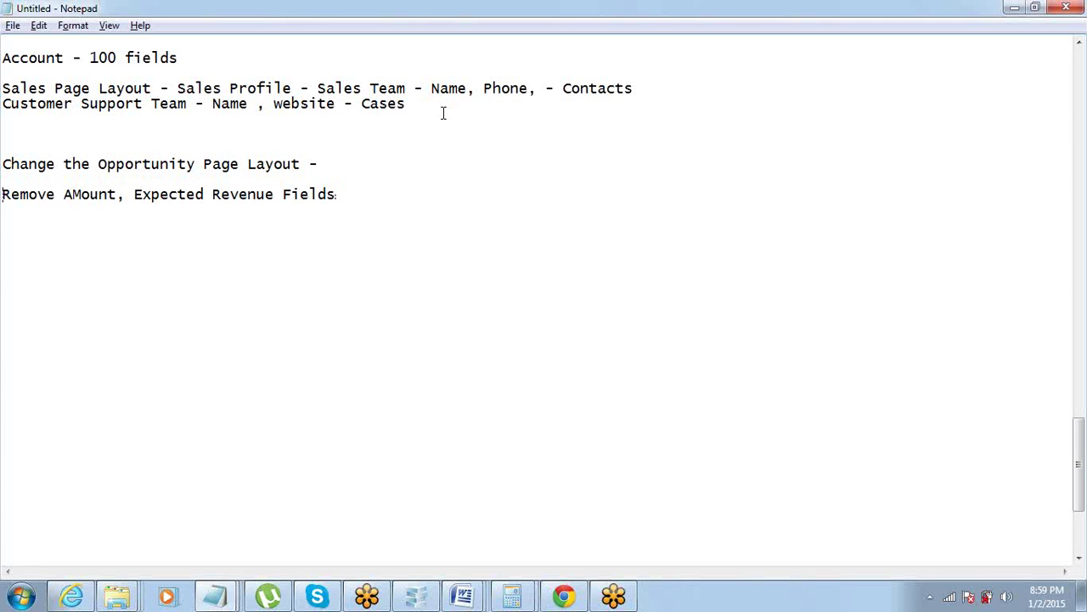
# Highlight "Expected Revenue Fields" and correct the capitalization of "AMount" to "Amount" in the same line.
pyautogui.hotkey('ctrl', 'shift', 'Left')
pyautogui.hotkey('ctrl', 'shift', 'Left')
pyautogui.hotkey('ctrl', 'shift', 'Left')
pyautogui.hotkey('ctrl', 'shift', 'Left')
pyautogui.hotkey('ctrl', 'shift', 'Left')
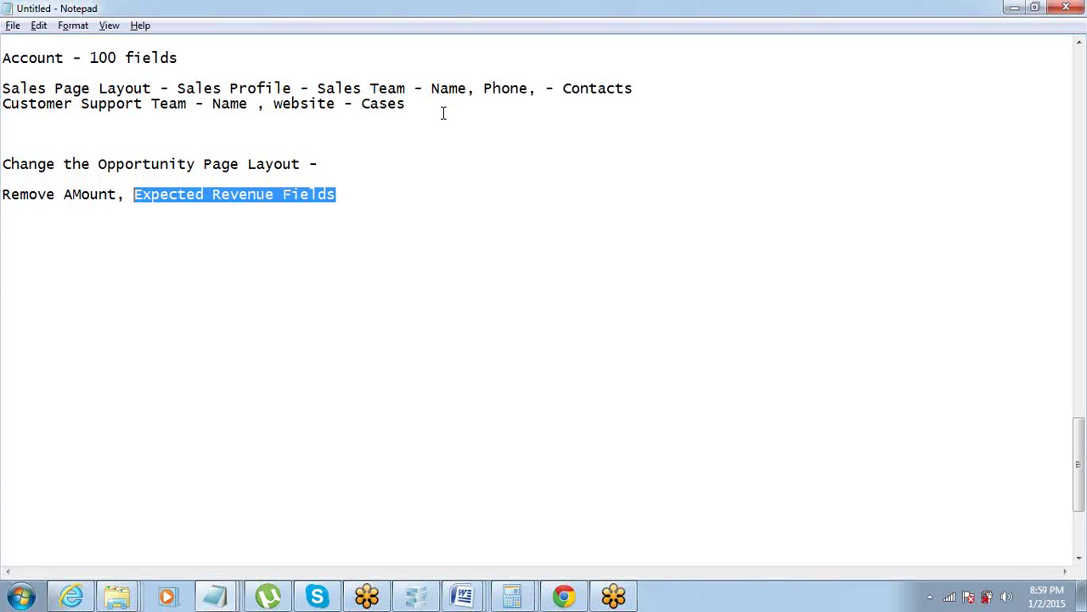
pyautogui.press('End')
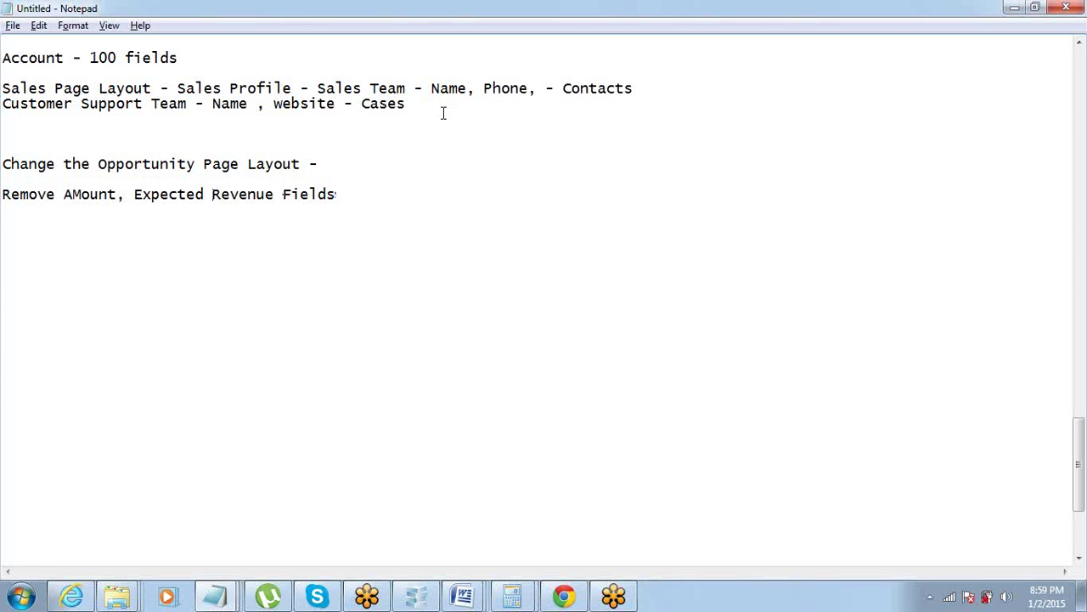
pyautogui.hotkey('shift', 'Right')
pyautogui.write('m')
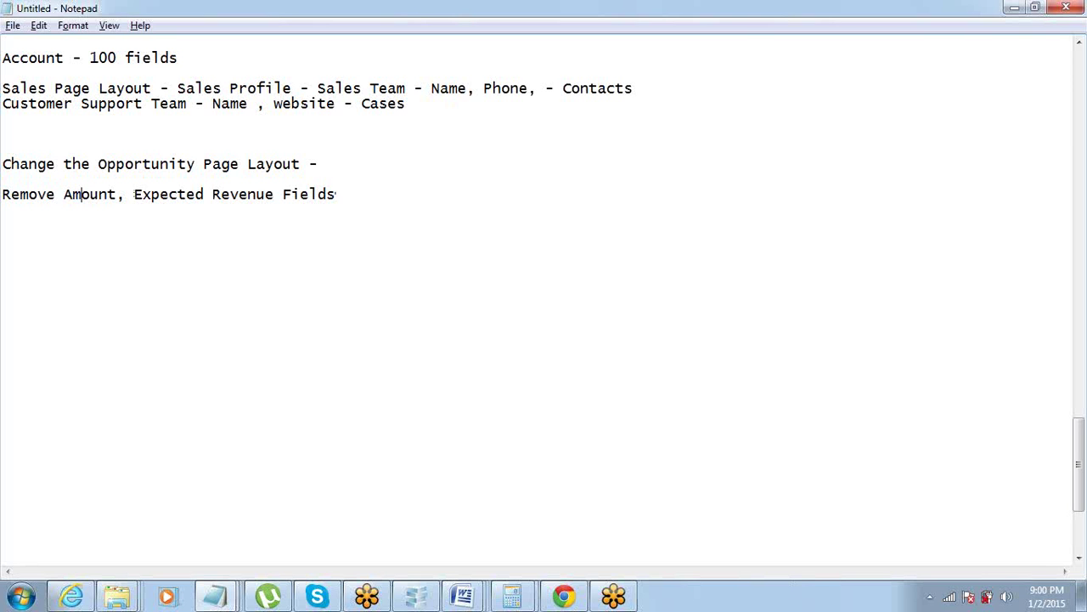